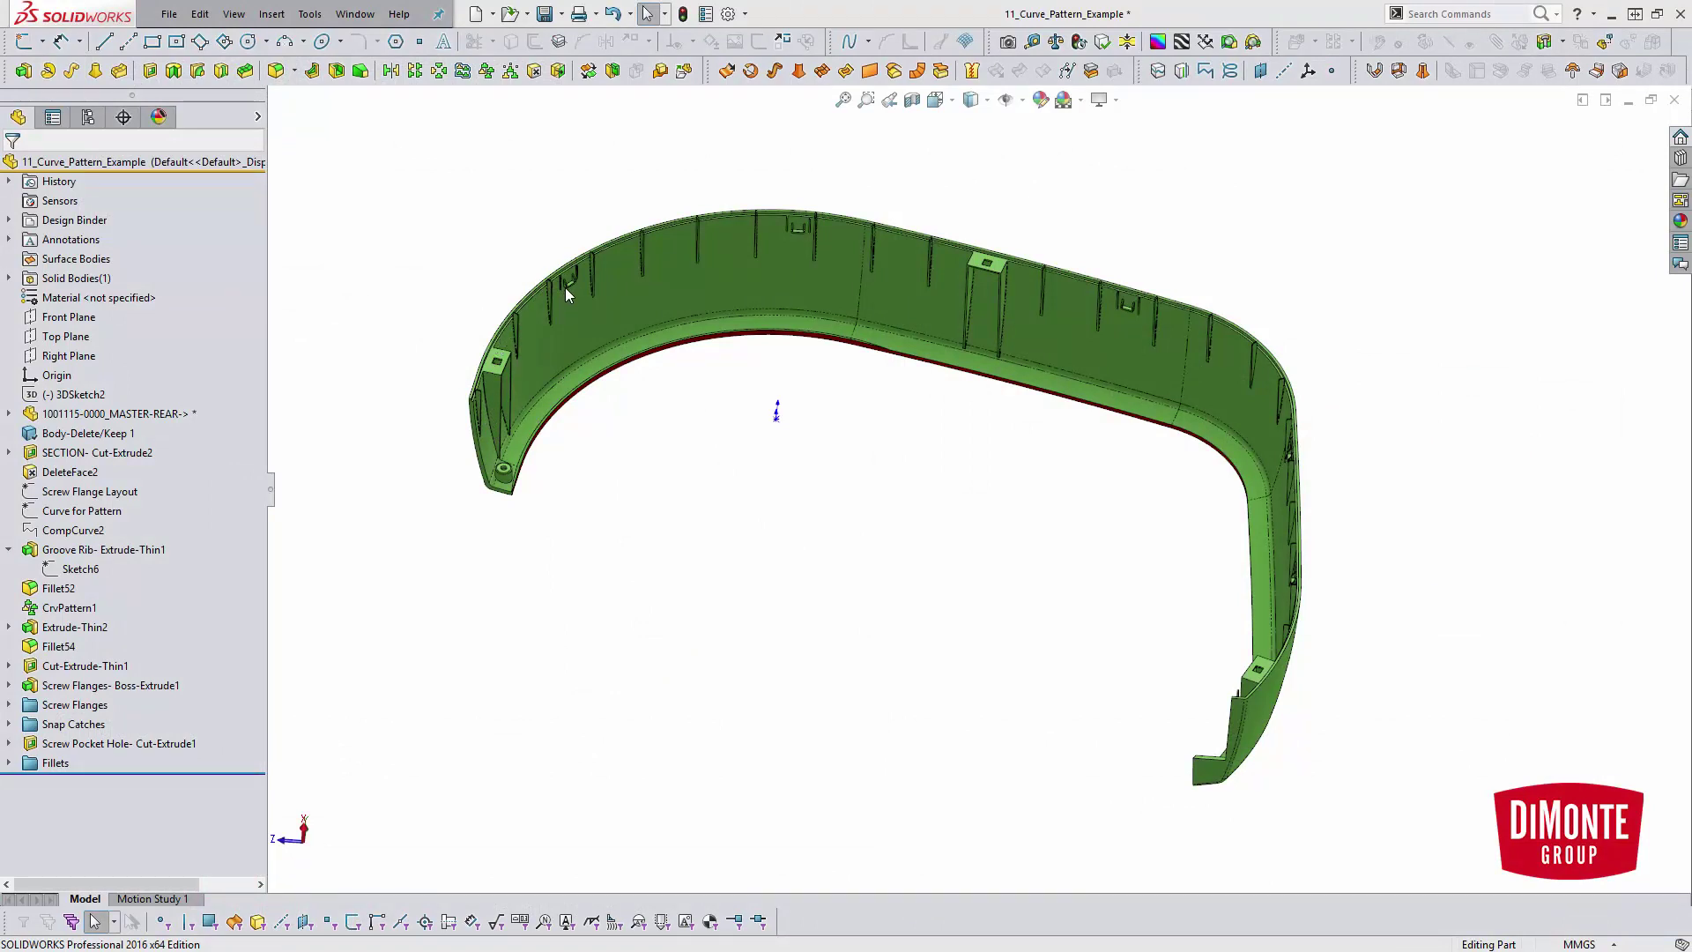
Orbit the model to inspect the end boss and the ribs on the inner wall
scroll(542, 390, down, 10)
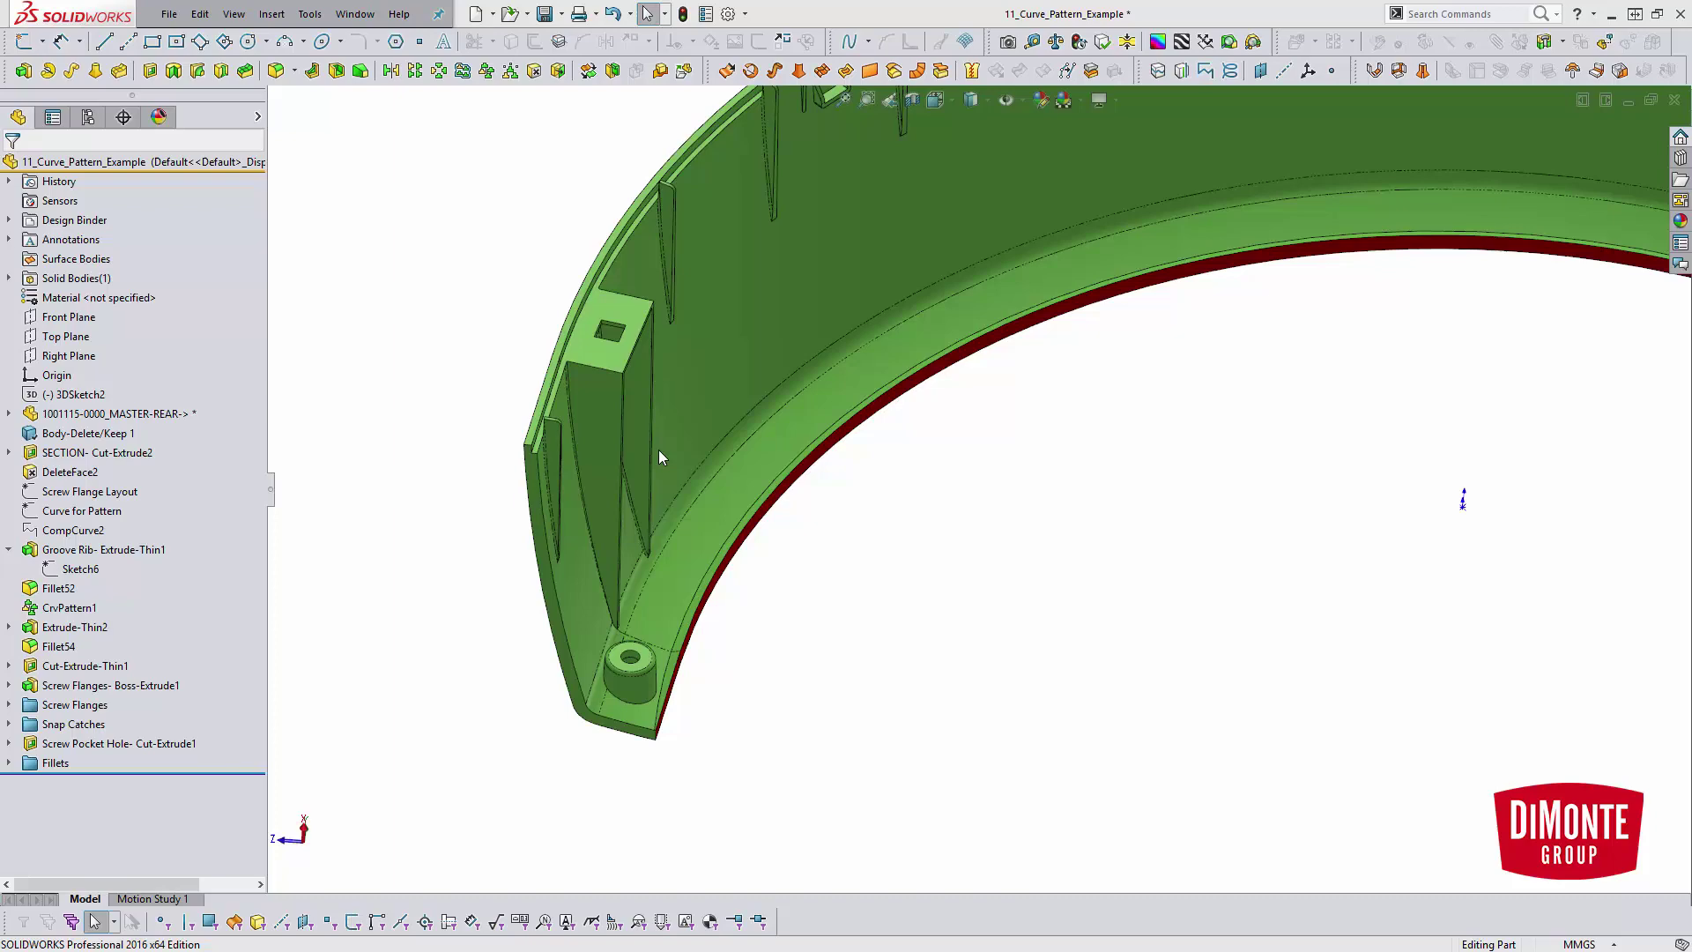
middle_drag(578, 462, 557, 399)
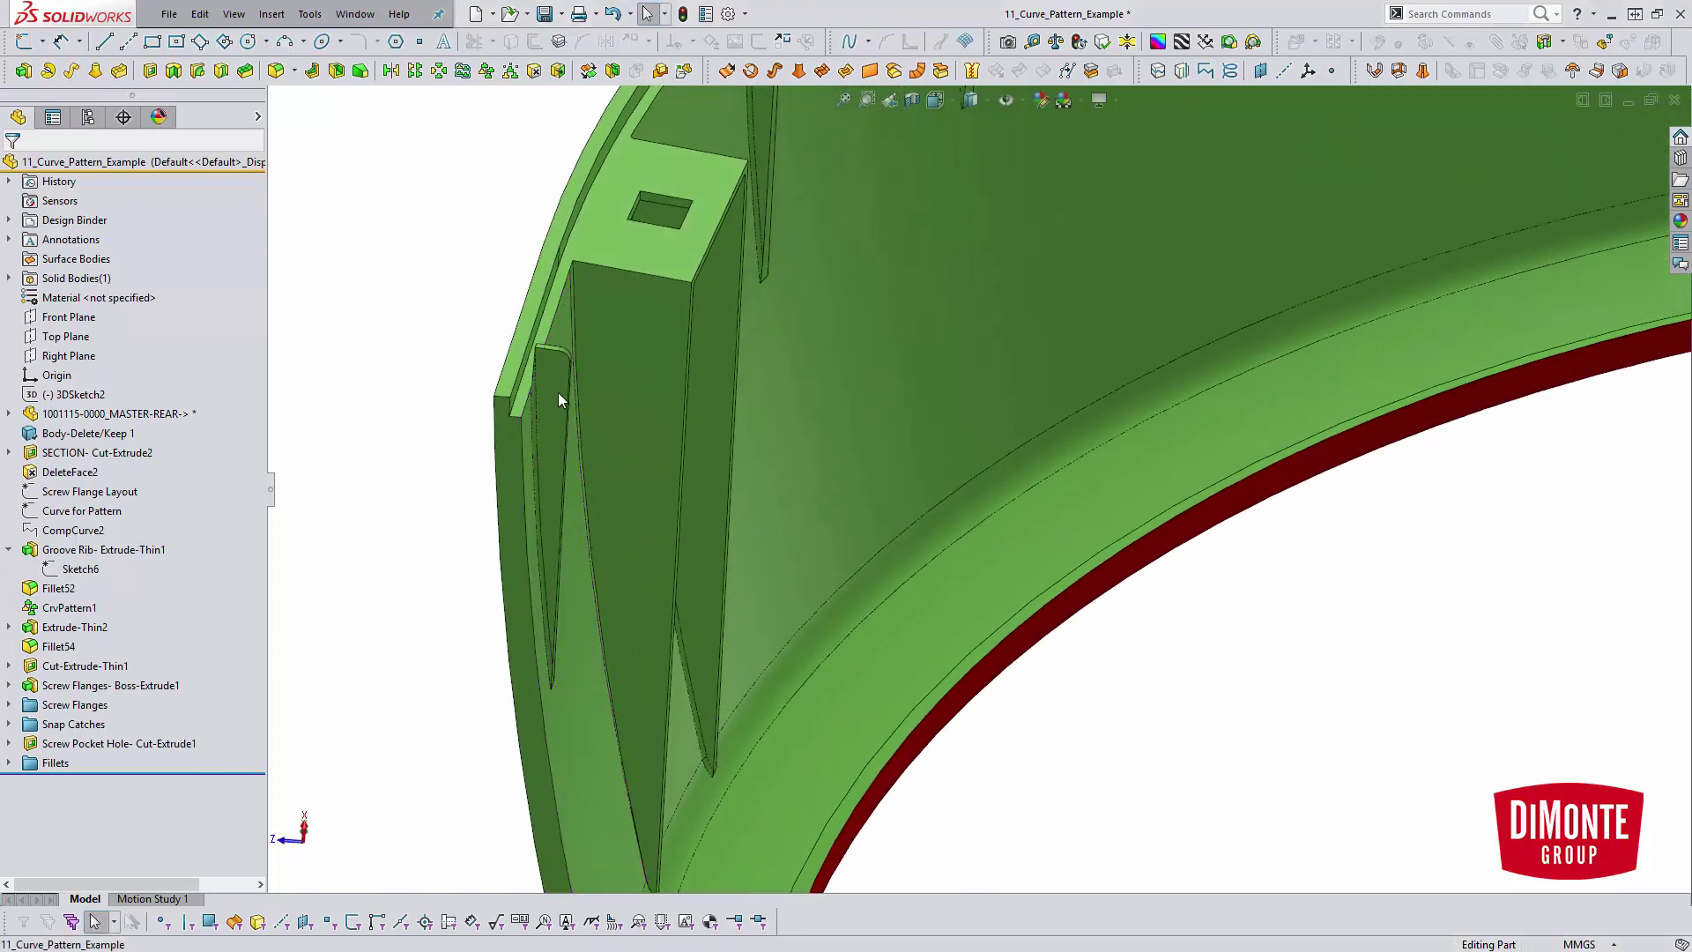
middle_drag(530, 379, 581, 324)
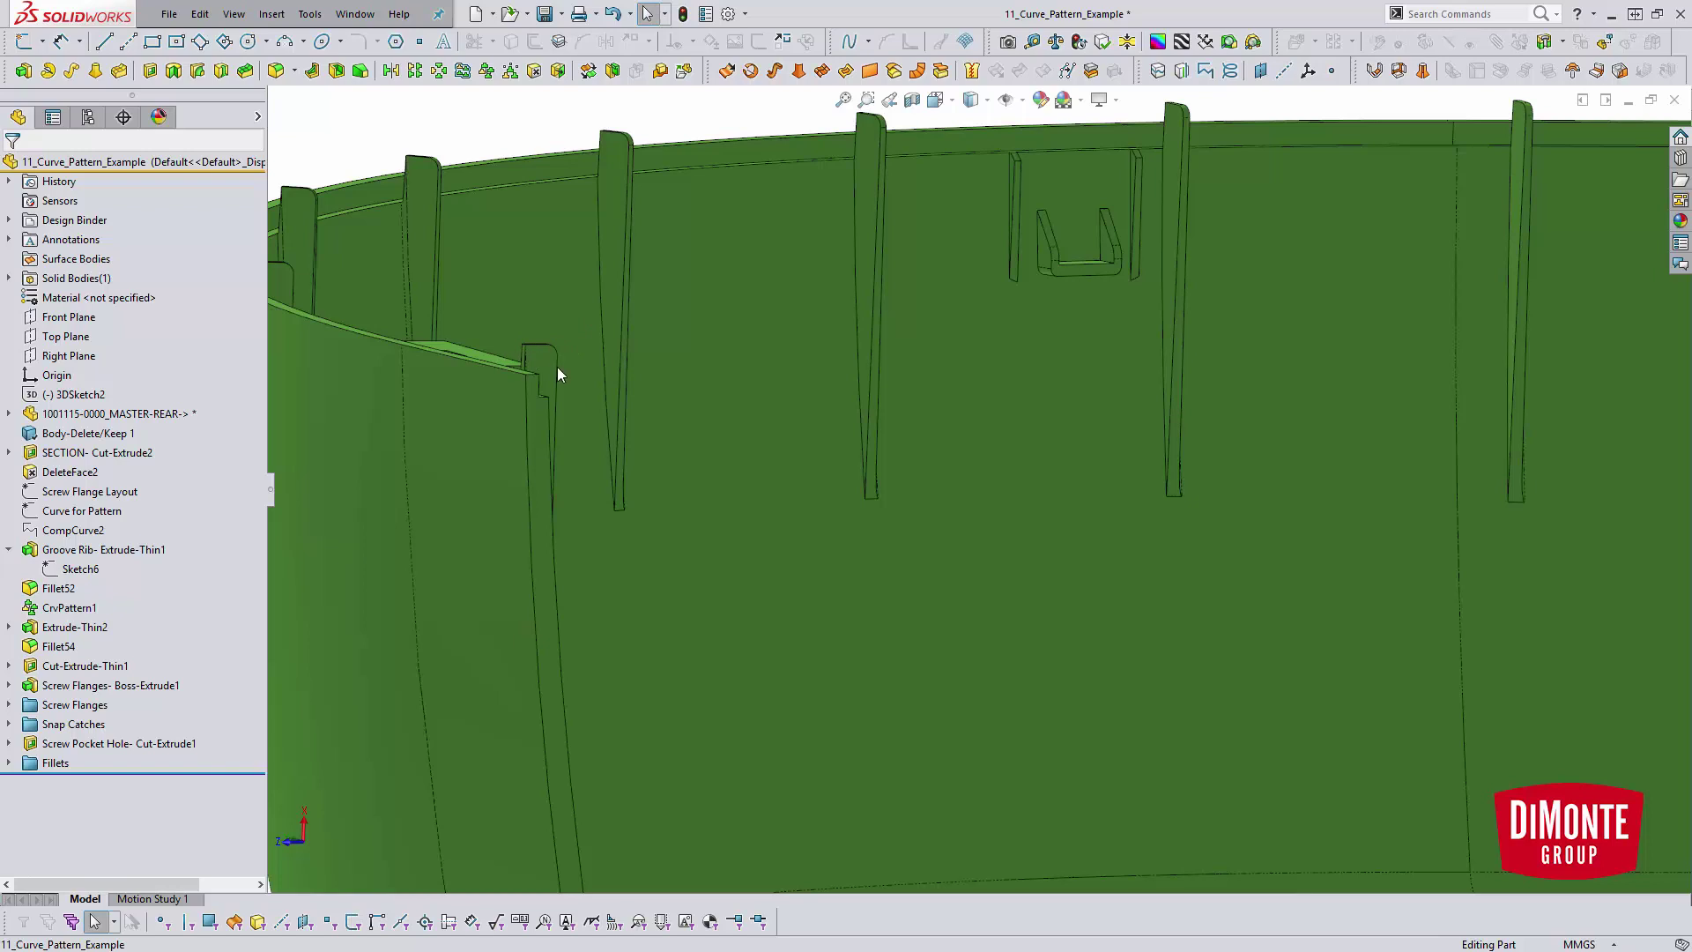
scroll(465, 385, up, 8)
middle_drag(542, 501, 703, 517)
scroll(711, 532, up, 5)
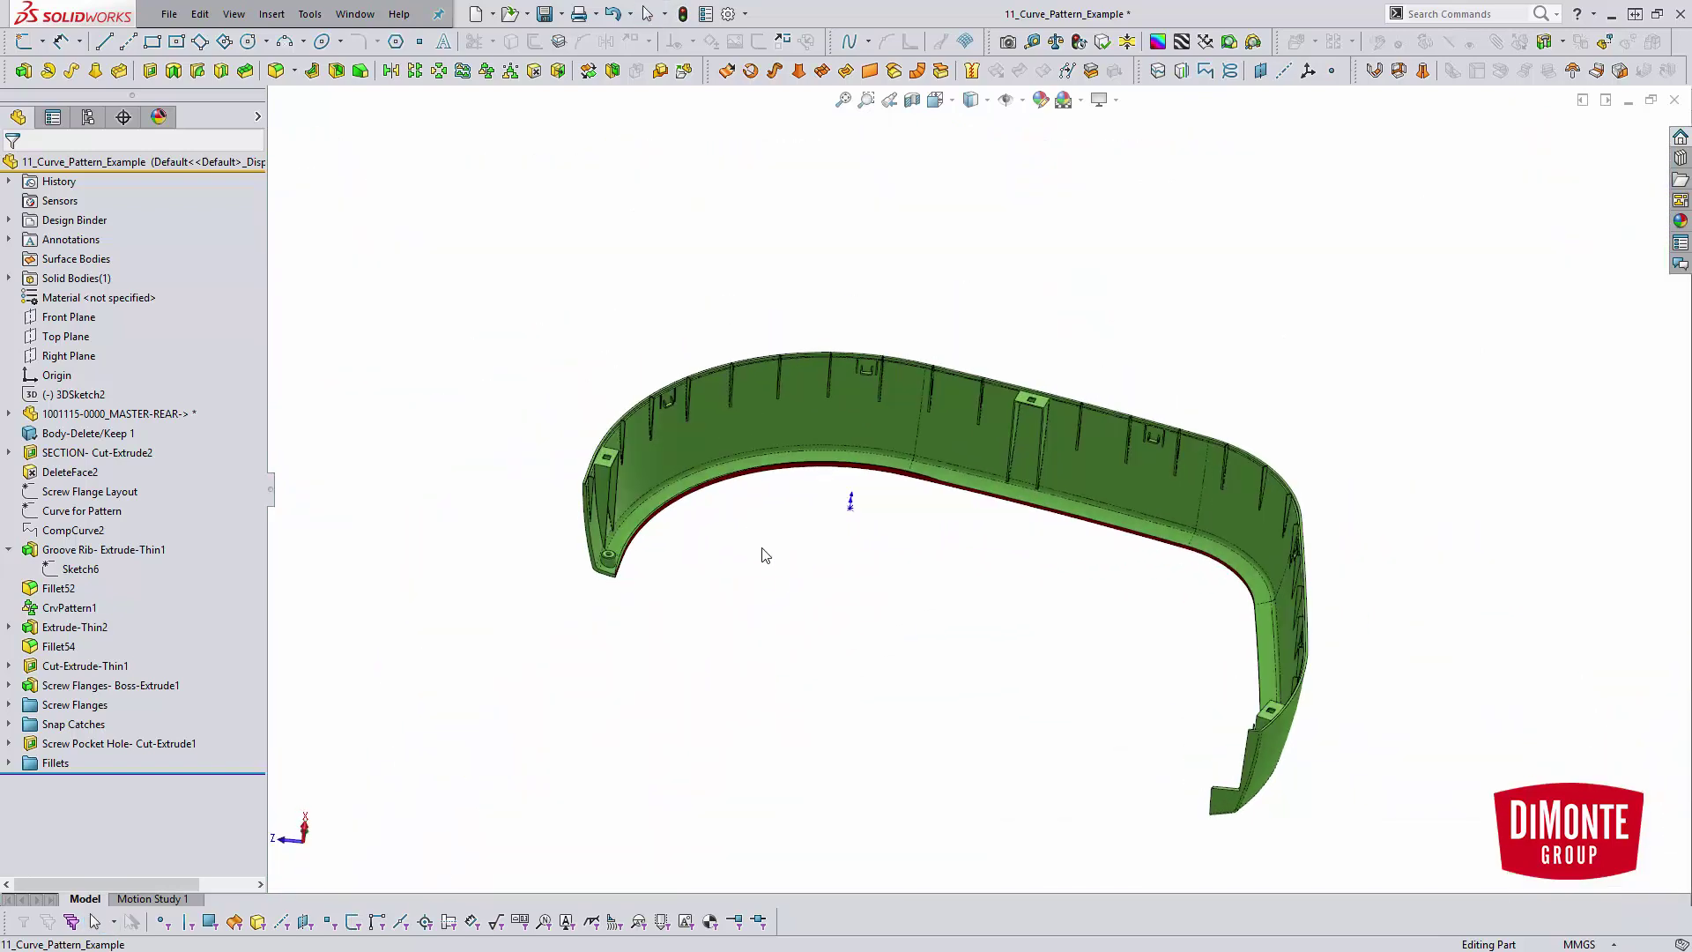
Roll the model back before Fillet52, then further up to just after CompCurve2
right_click(62, 588)
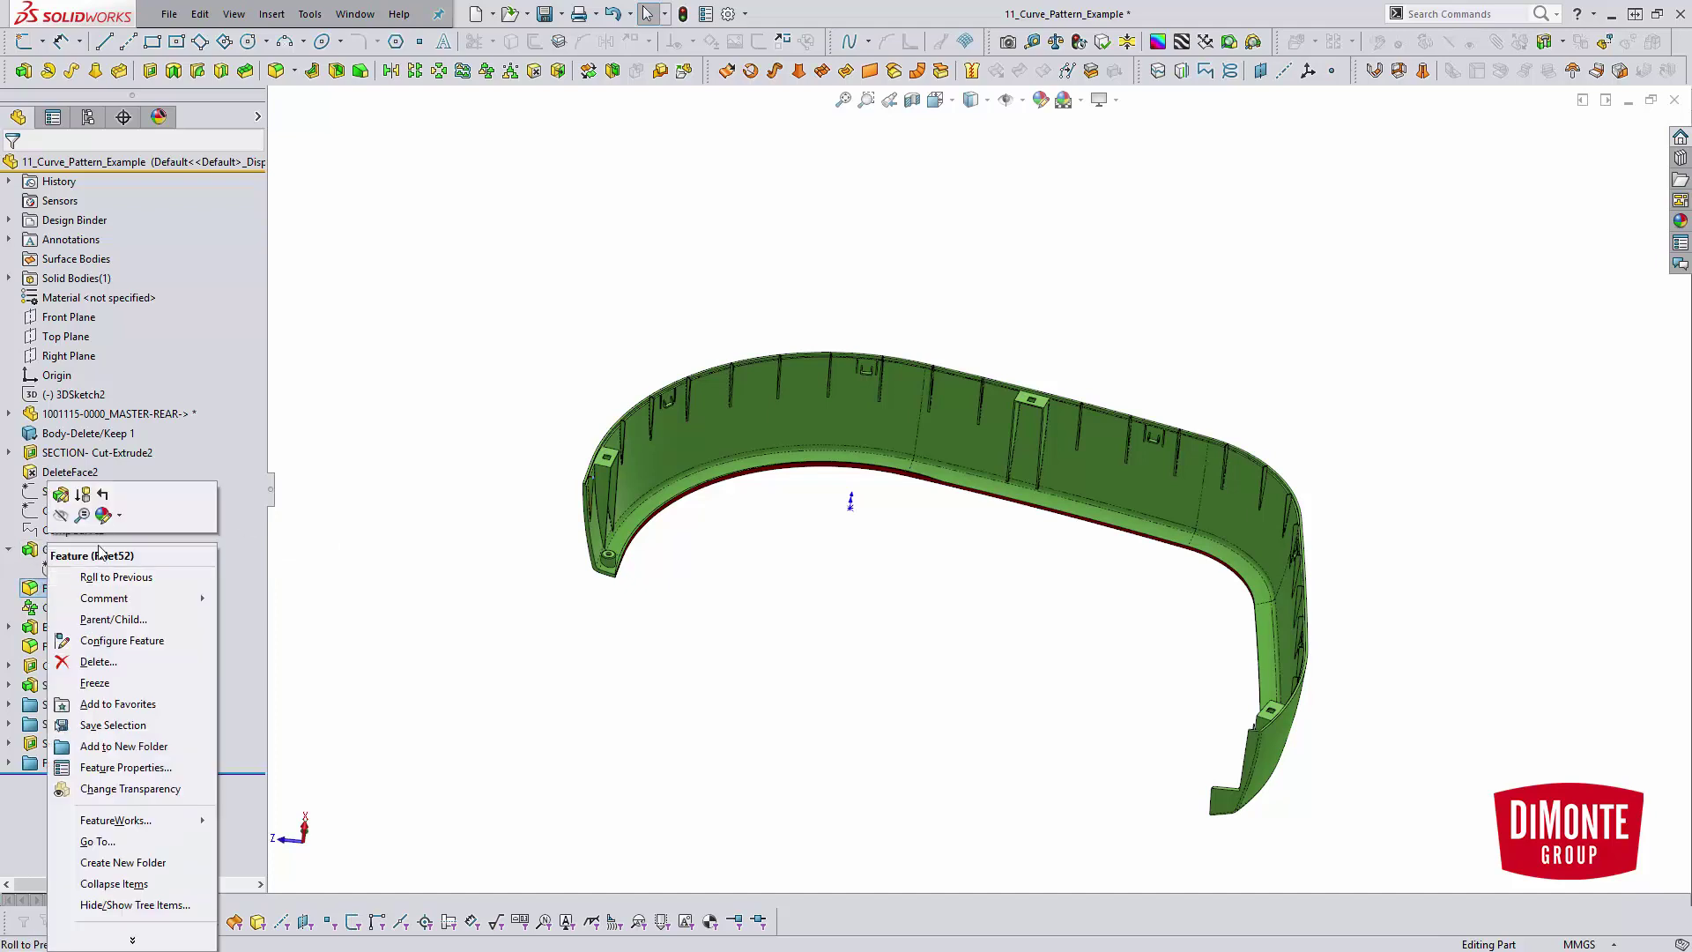
click(115, 577)
ctrl+middle_drag(737, 578, 622, 546)
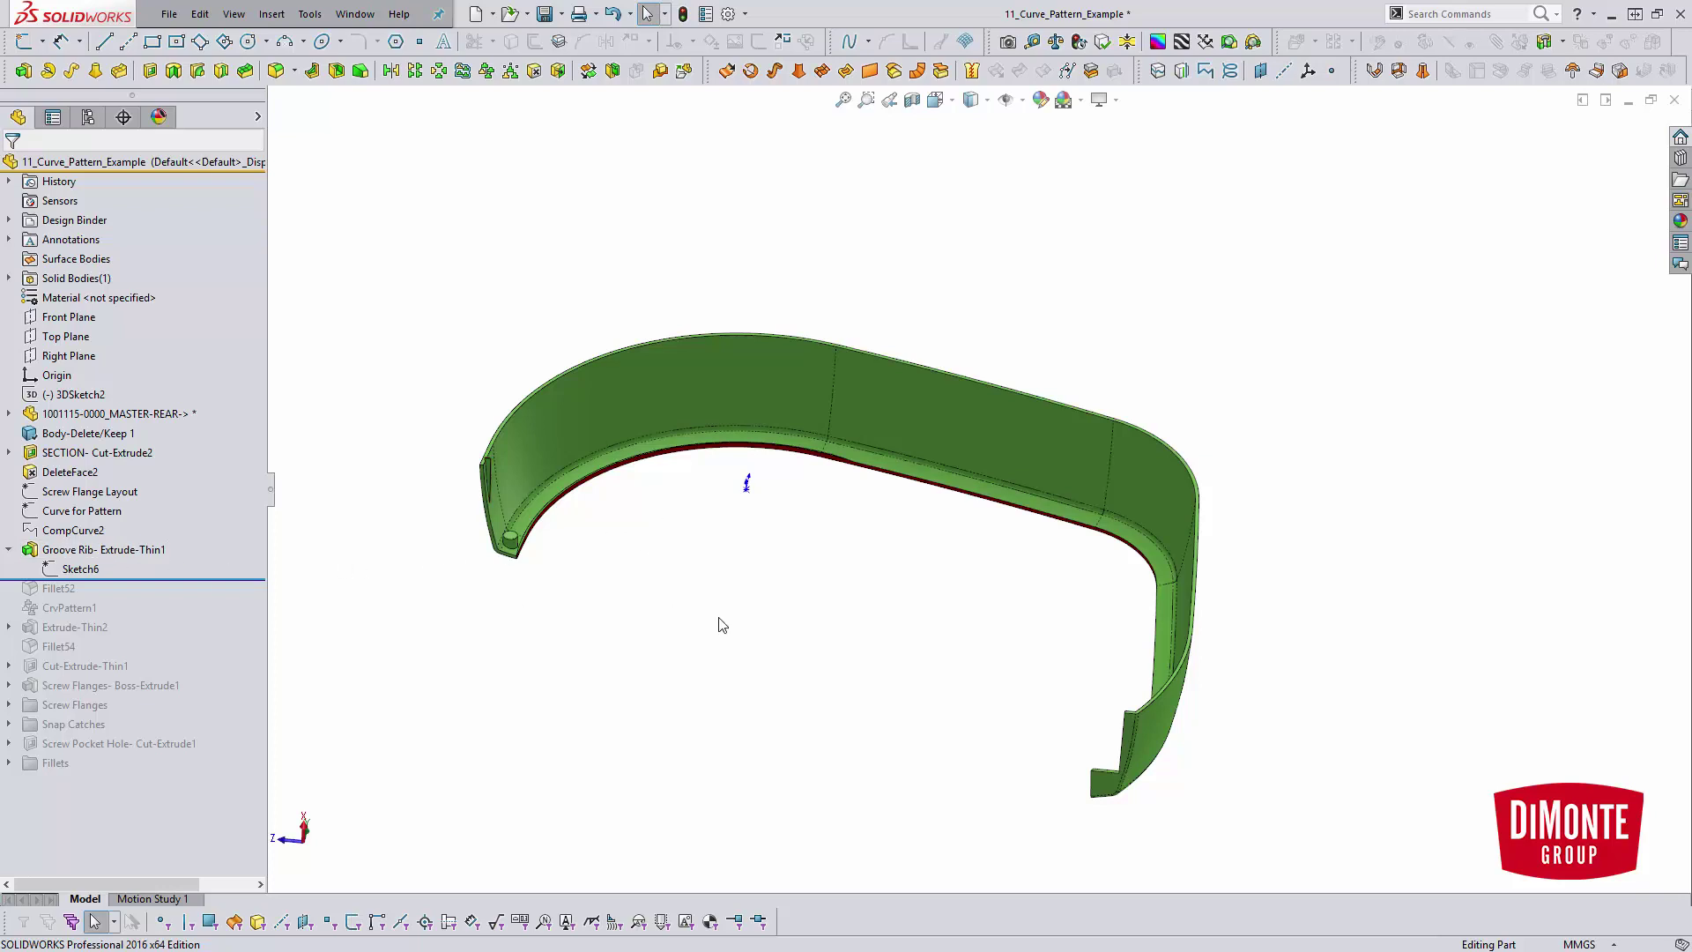
scroll(728, 593, down, 2)
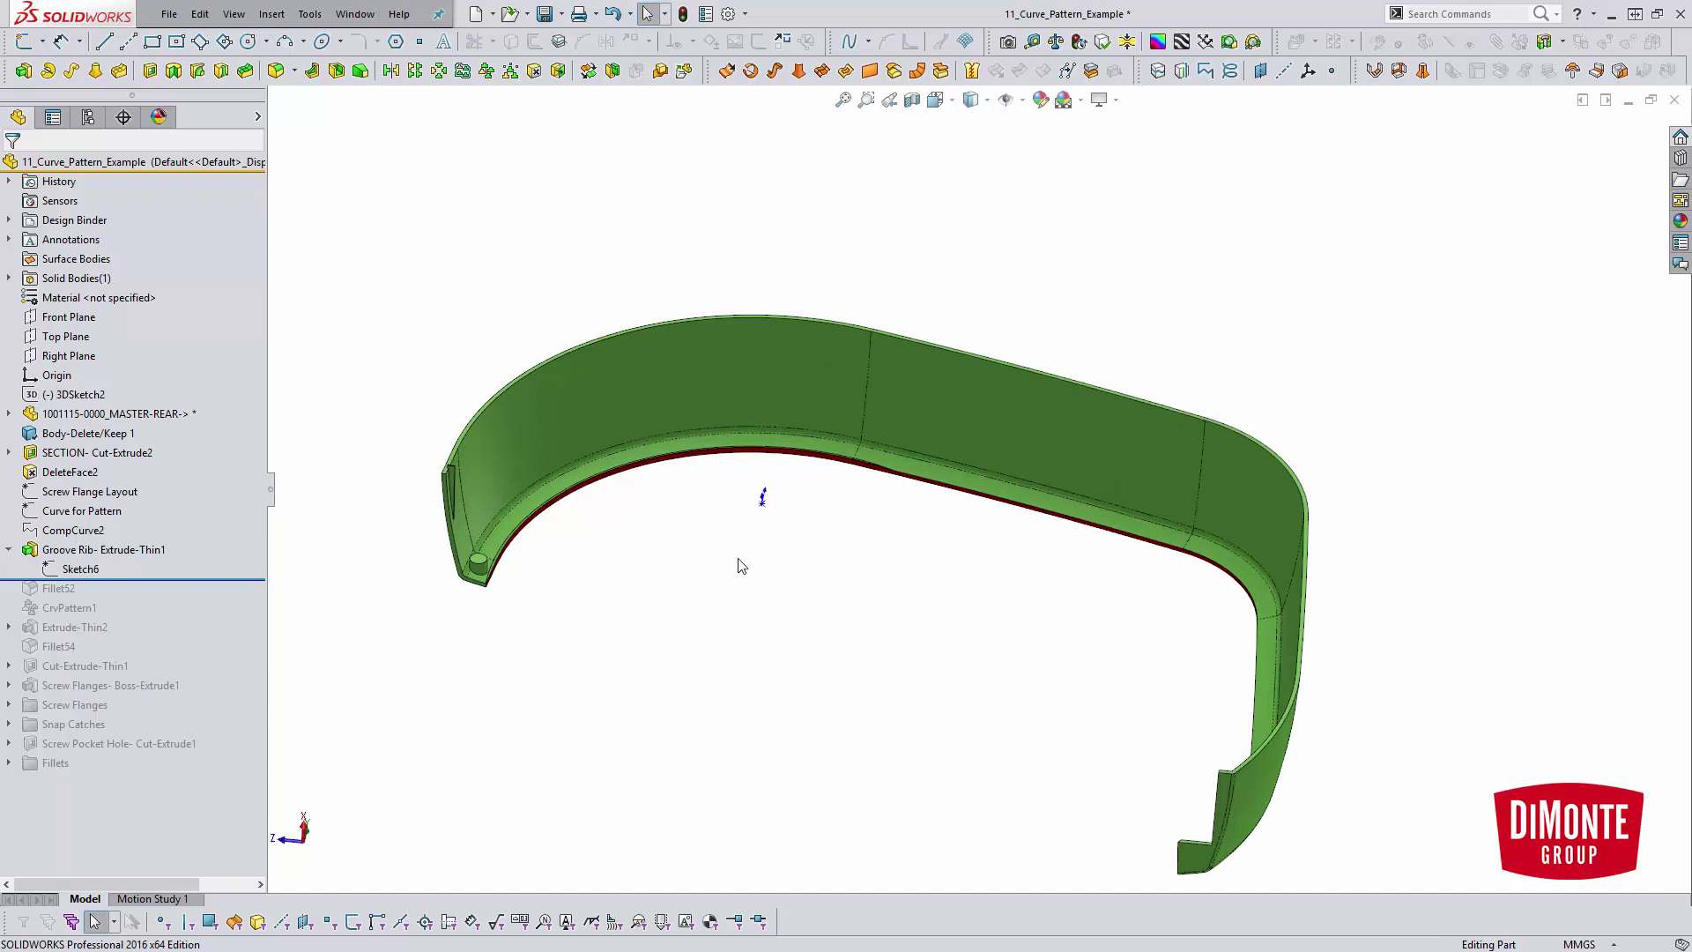
drag(176, 557, 176, 536)
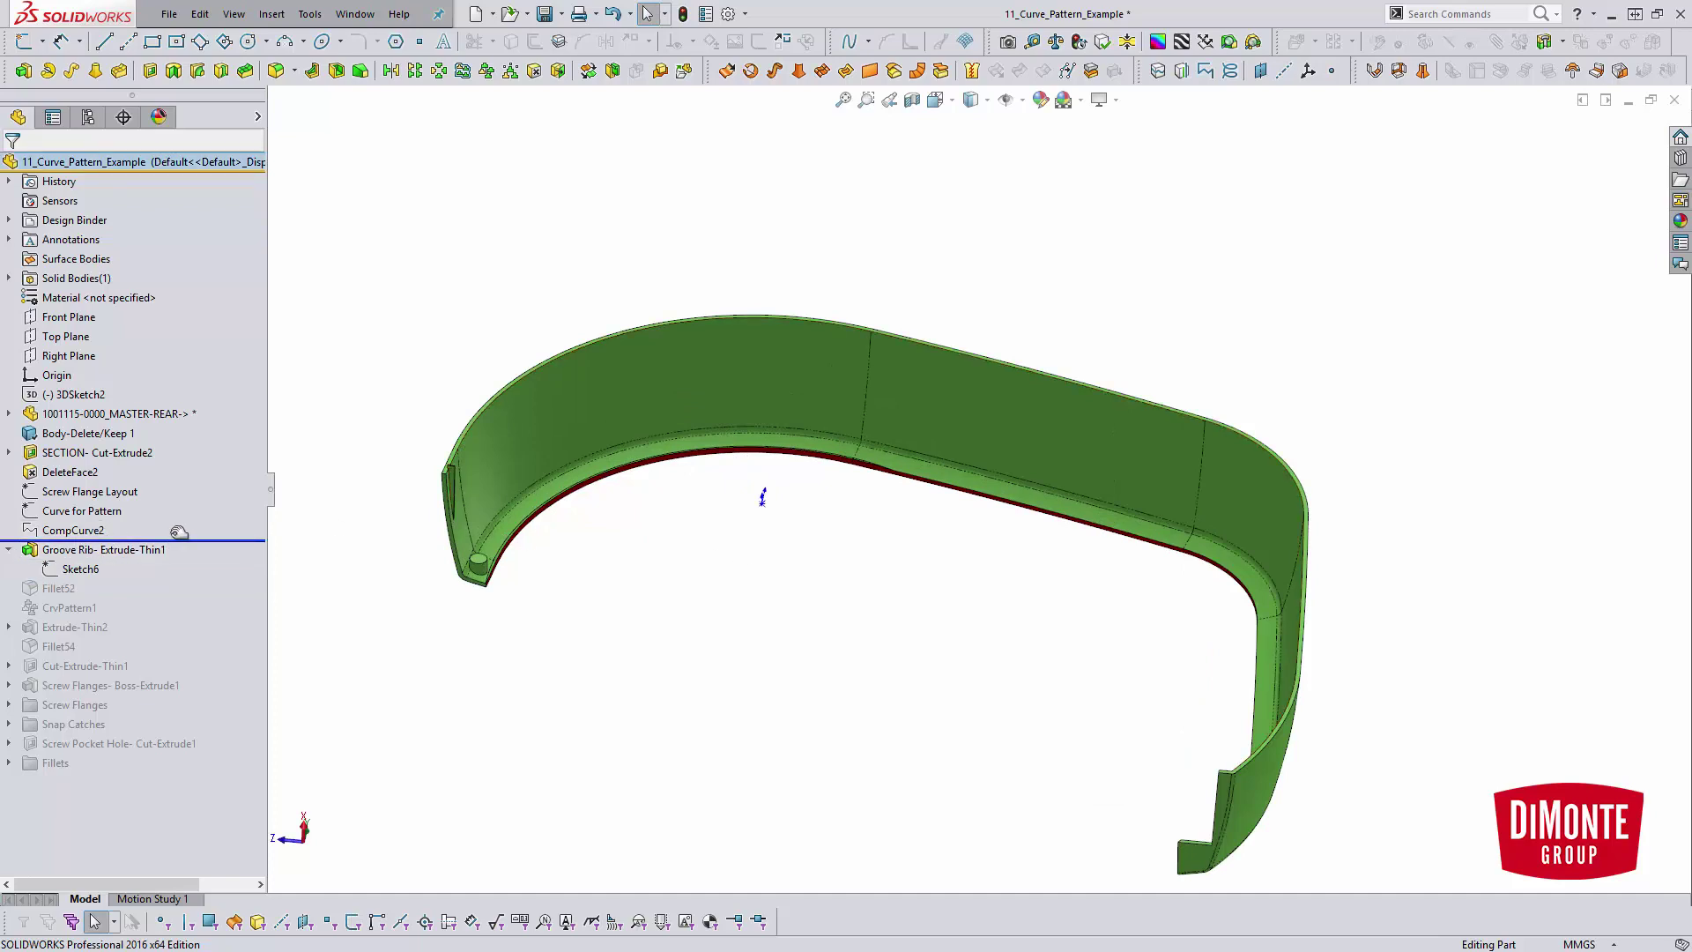
Open and exit the Curve for Pattern sketch, then select CompCurve2 to view its options
click(88, 511)
click(132, 470)
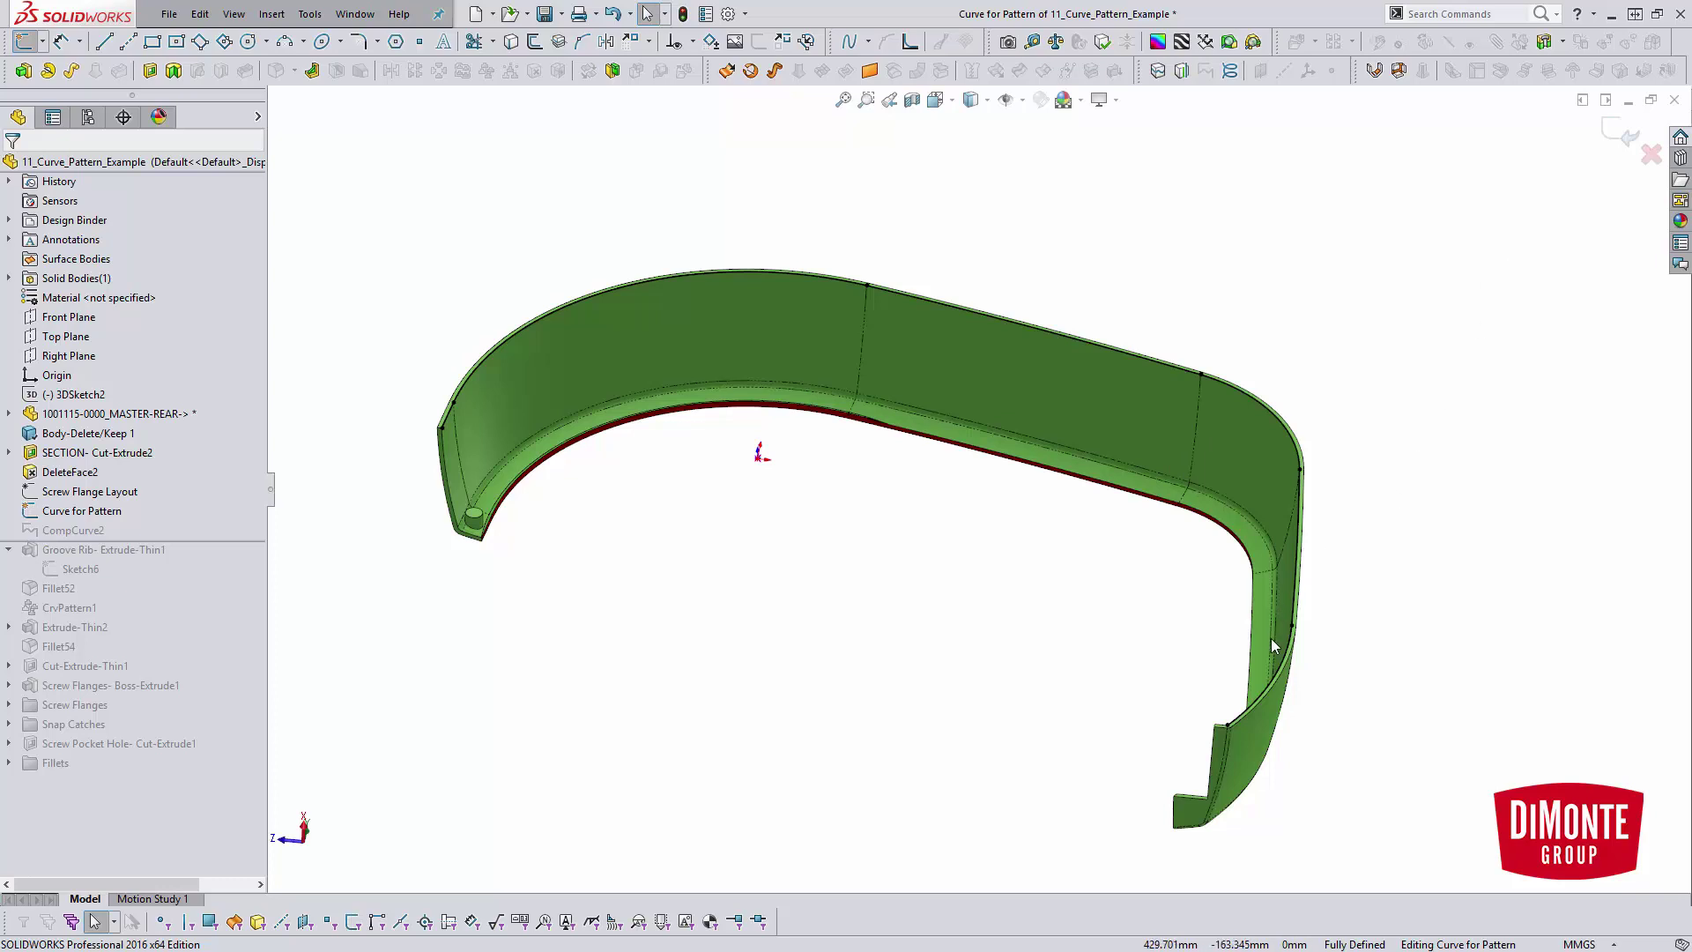
click(1650, 156)
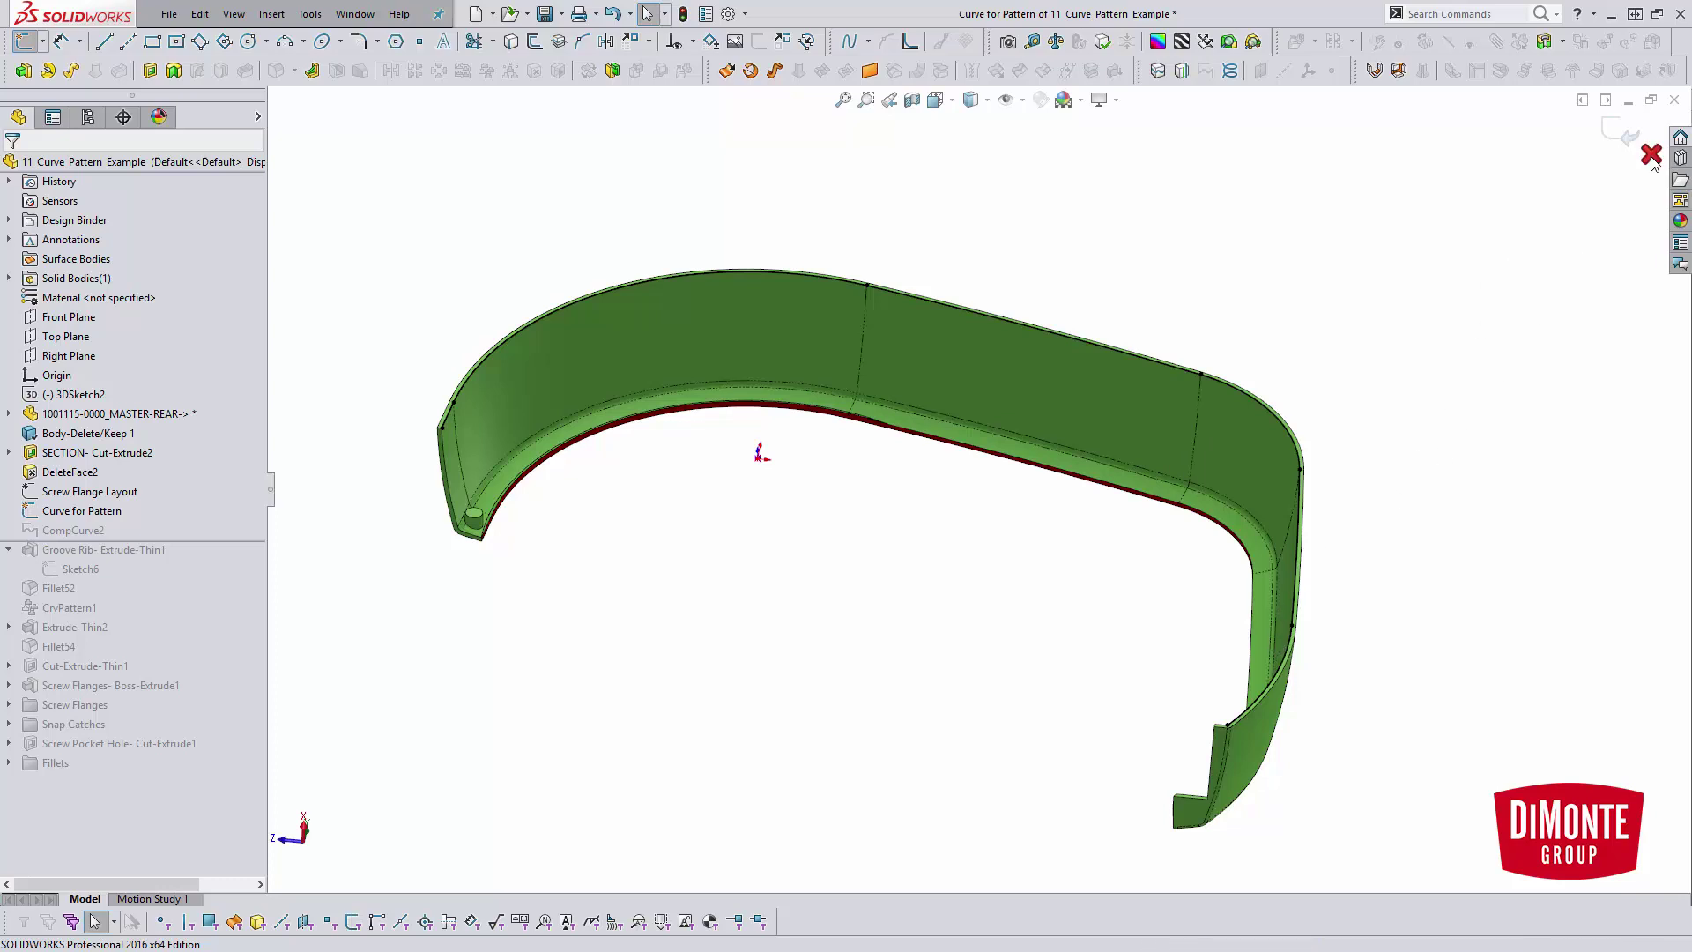
click(91, 539)
click(535, 567)
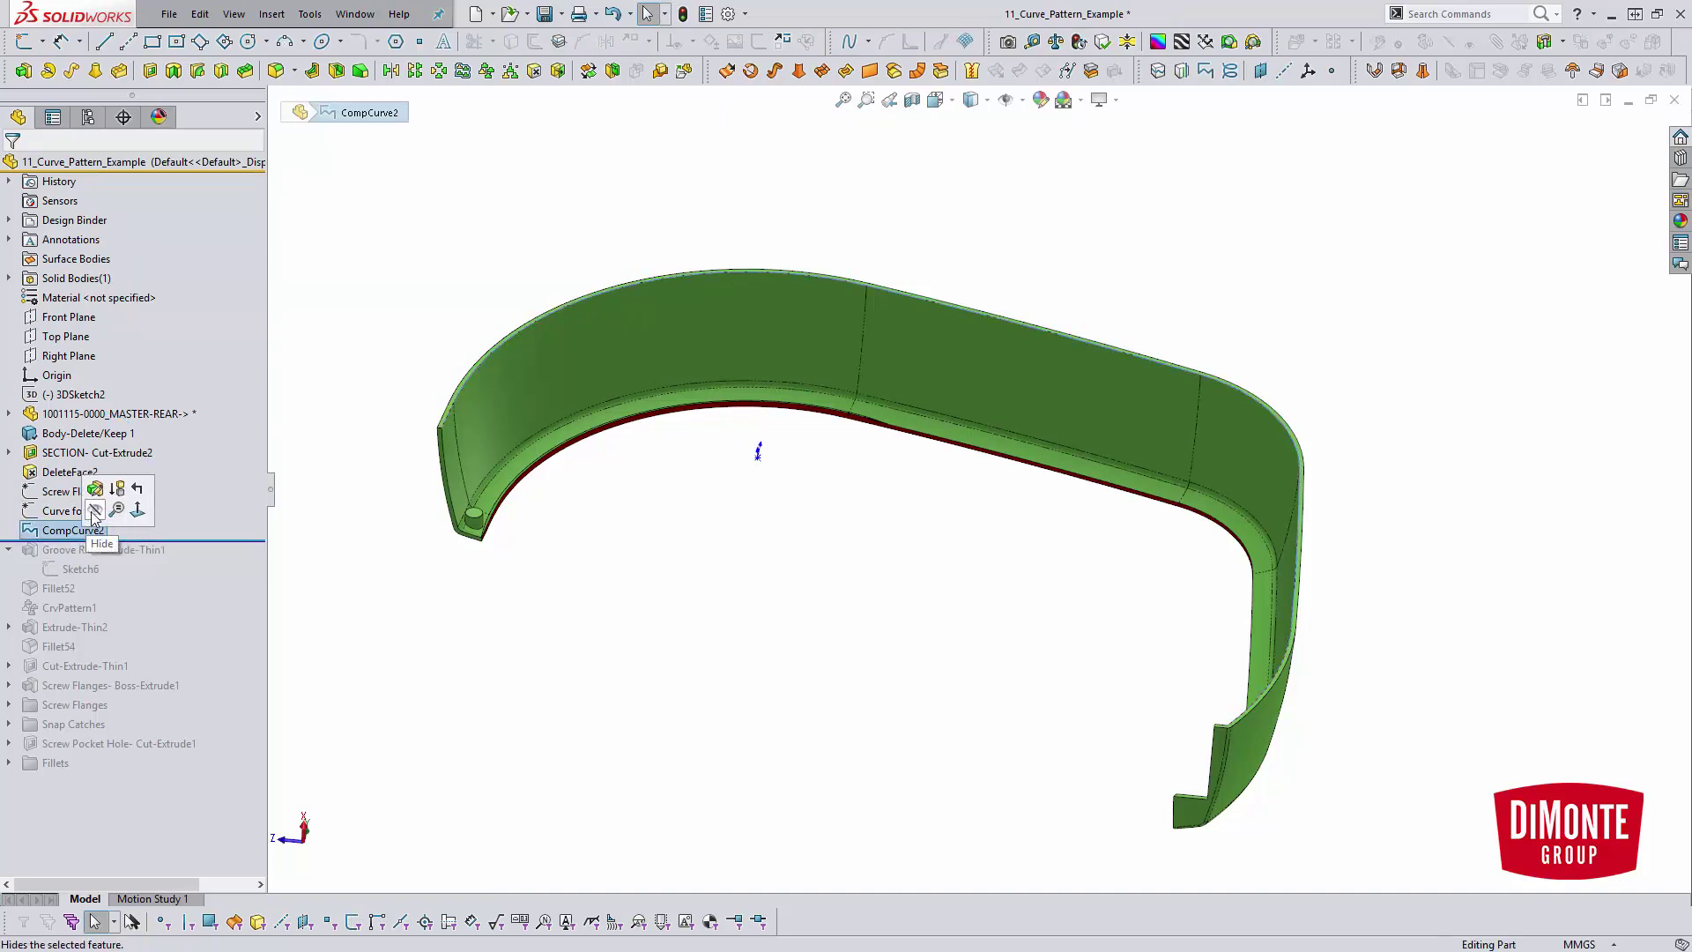
scroll(718, 597, up, 3)
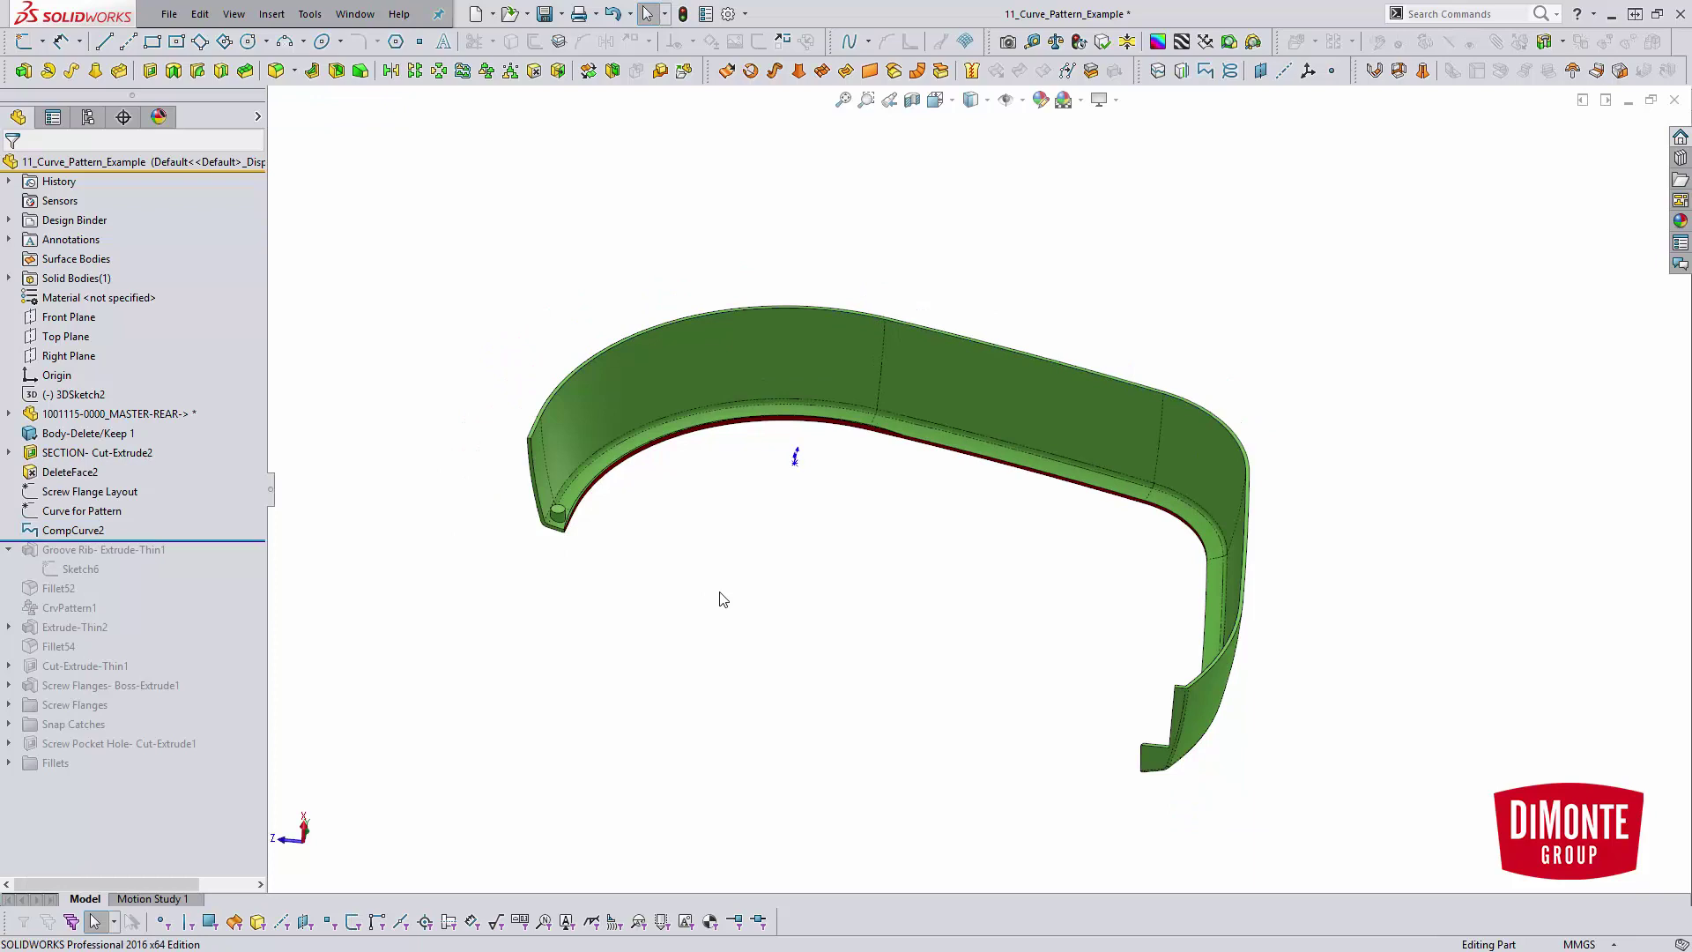
right_click(72, 529)
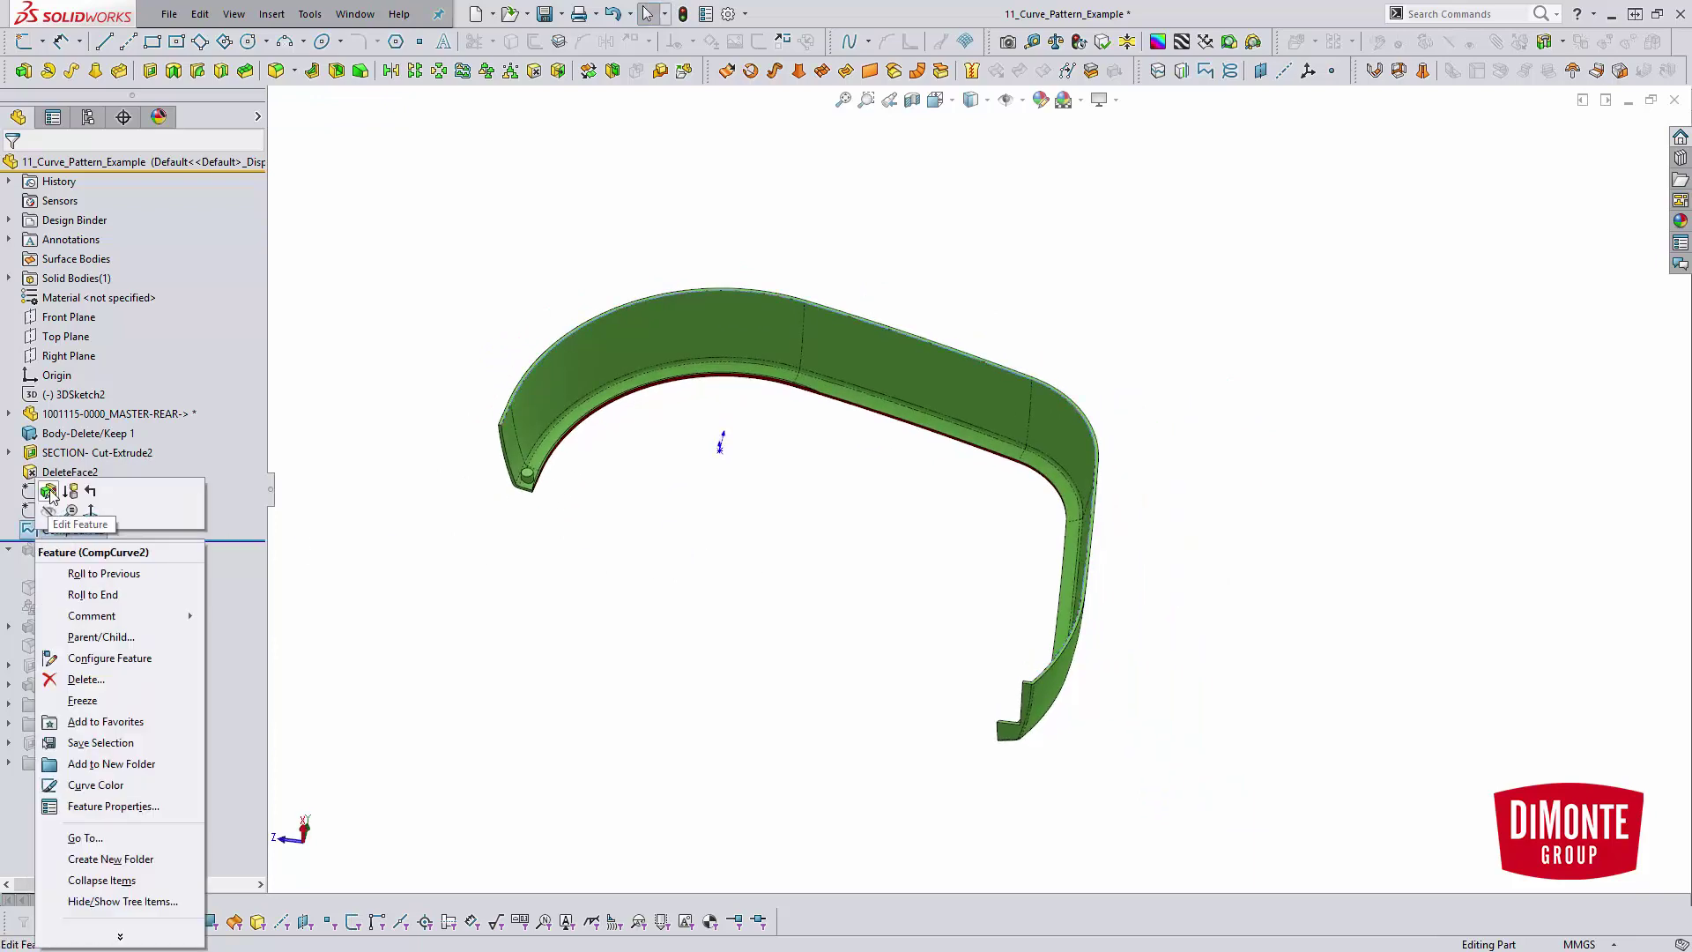
click(53, 490)
scroll(569, 409, down, 2)
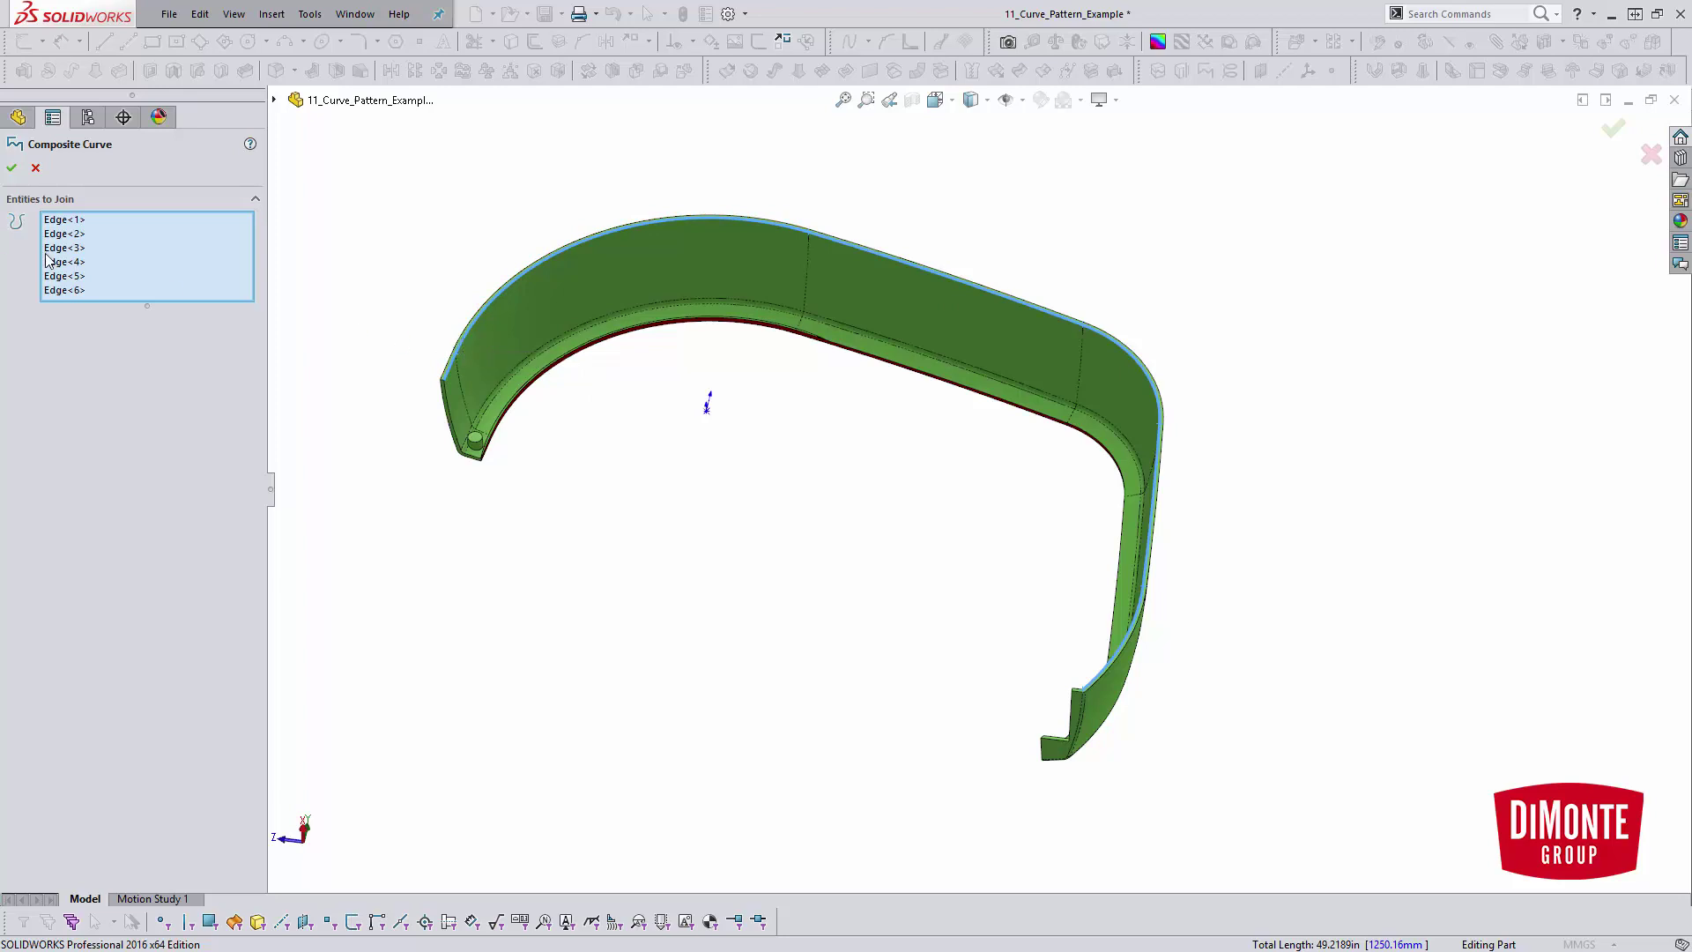
click(12, 167)
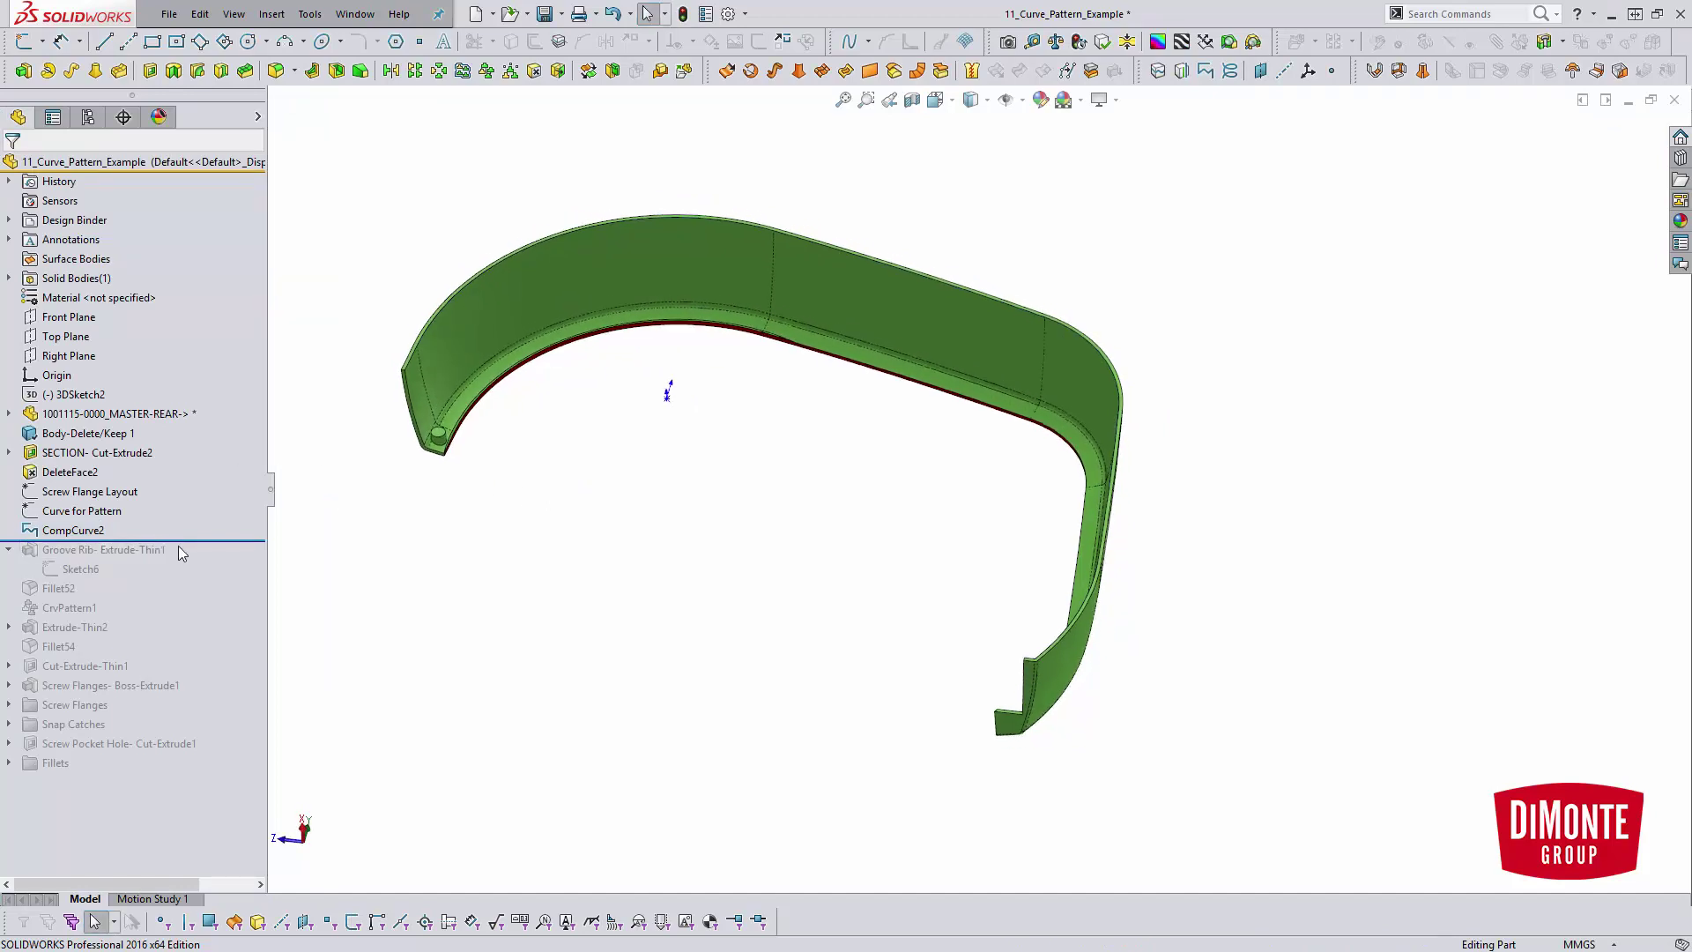
Move the rollback bar below the groove rib, Fillet52 and finally CrvPattern1
drag(178, 540, 178, 598)
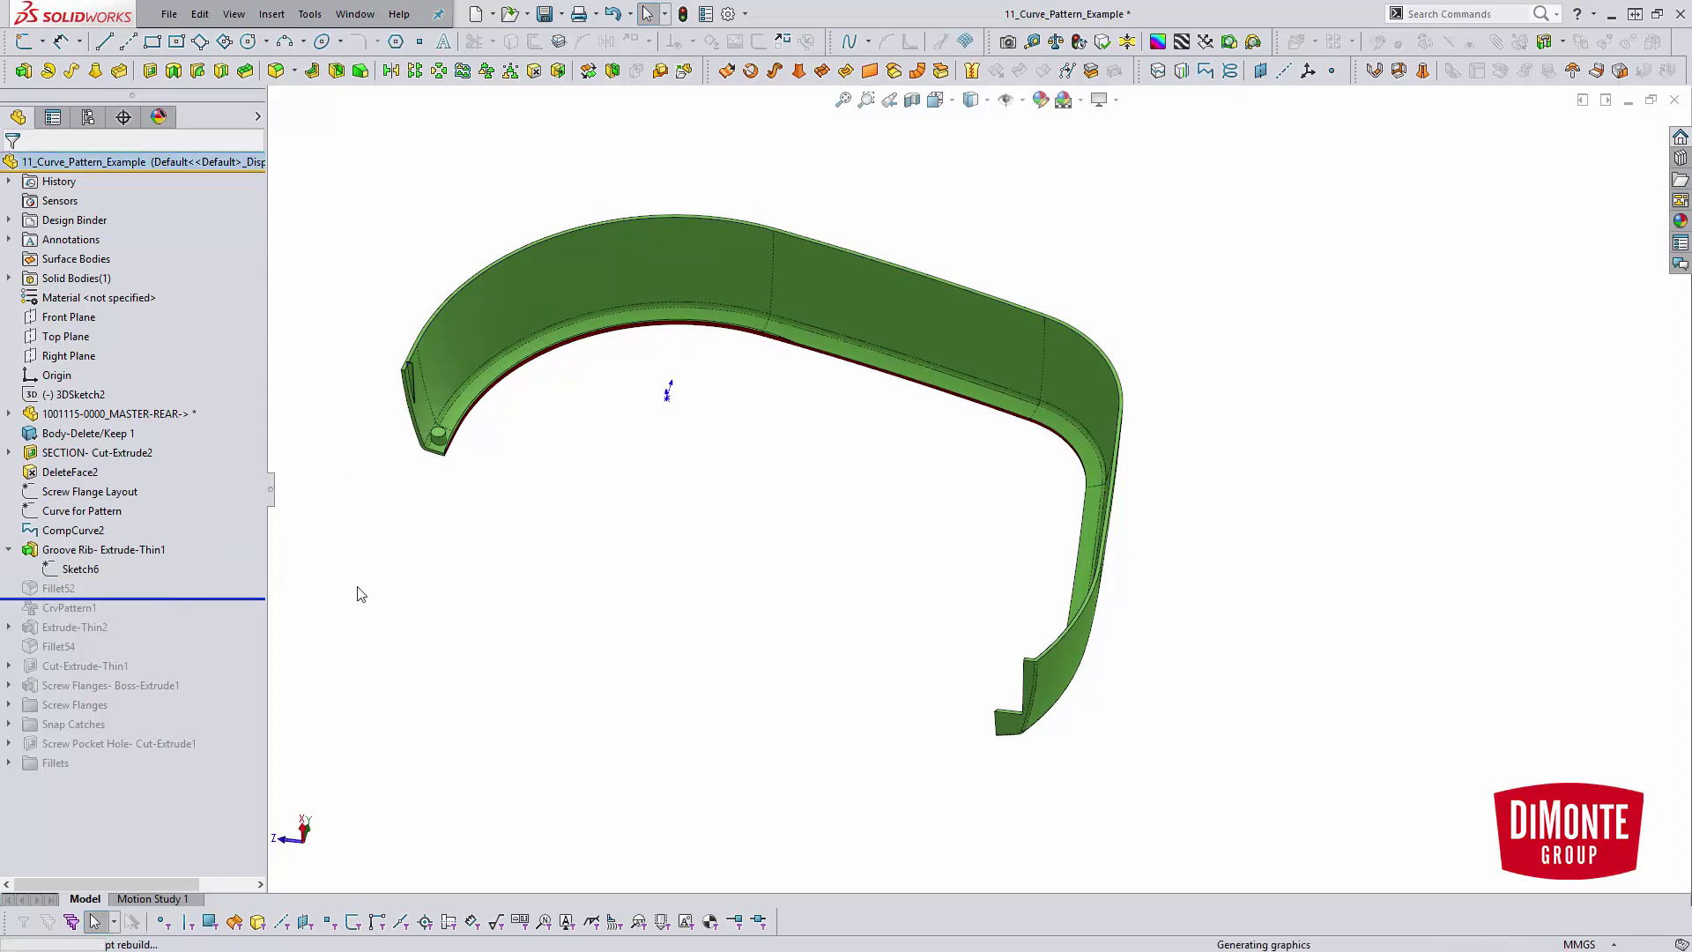
scroll(510, 395, up, 3)
scroll(511, 394, down, 3)
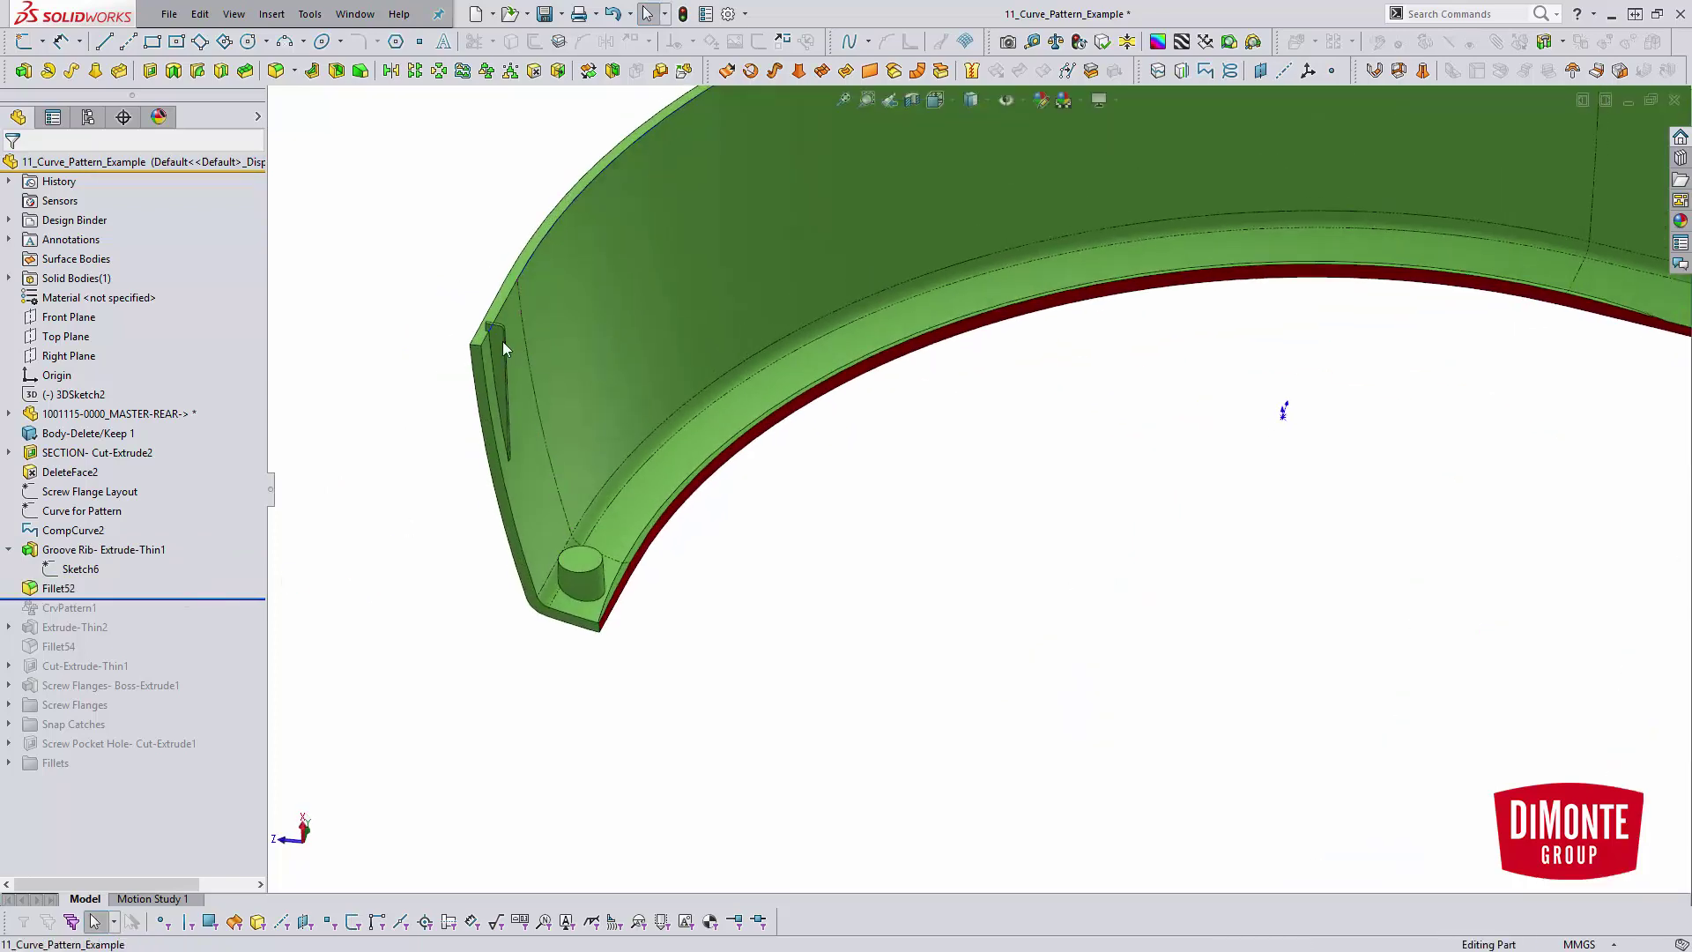
scroll(495, 336, up, 3)
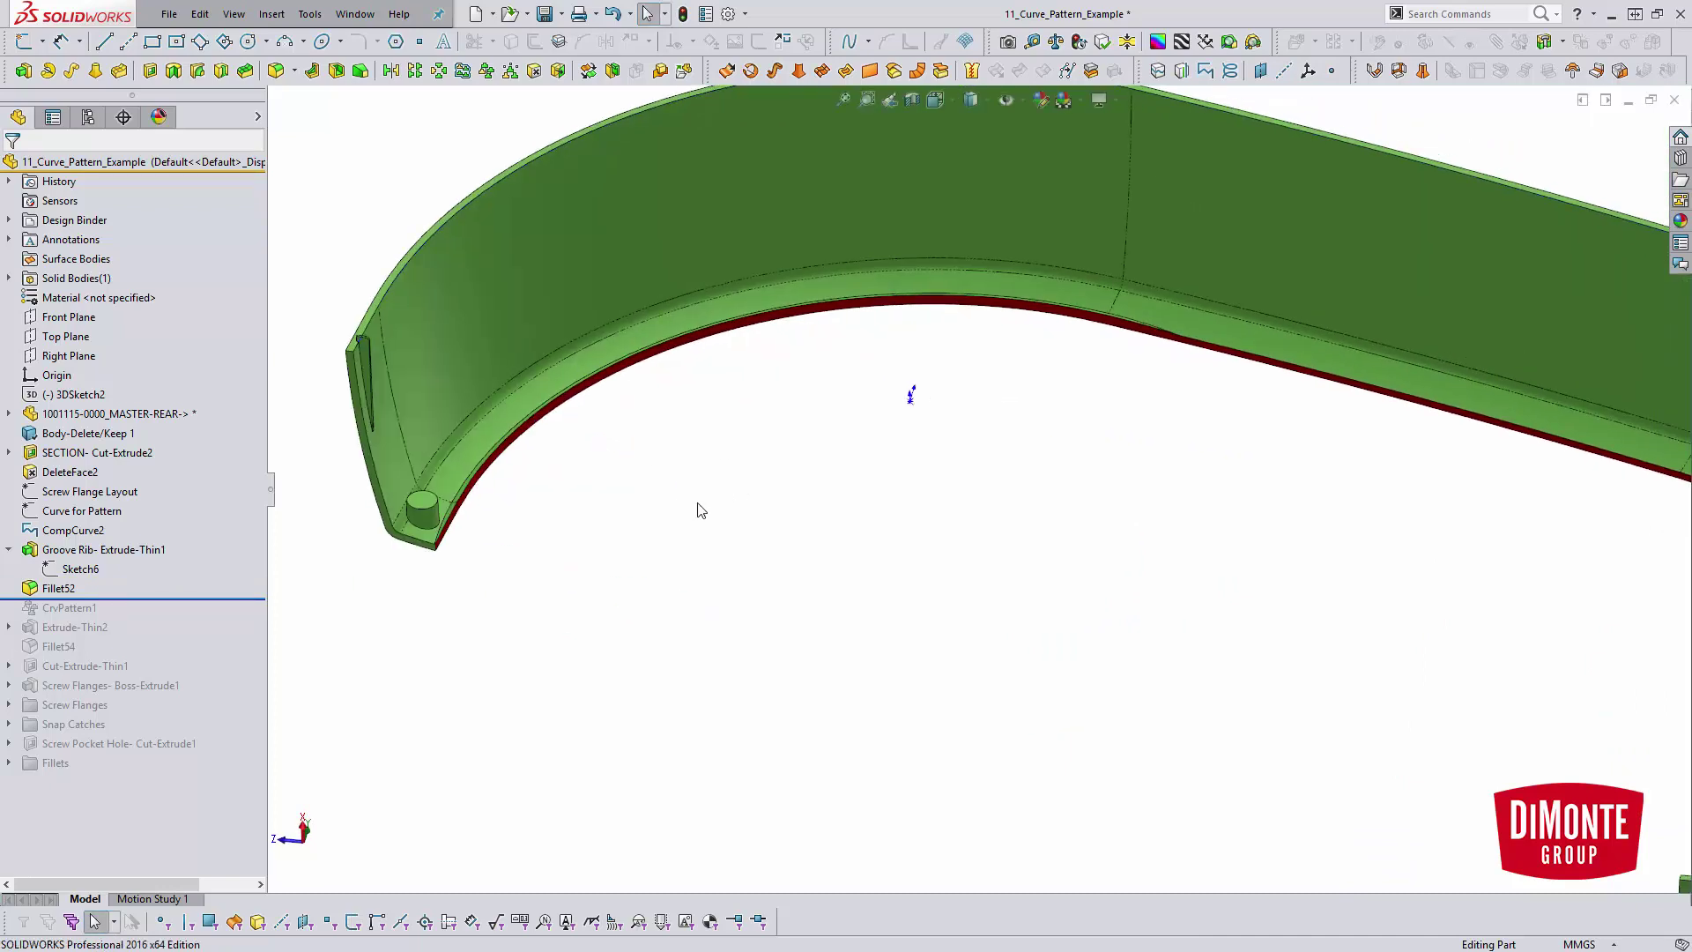
scroll(696, 502, up, 2)
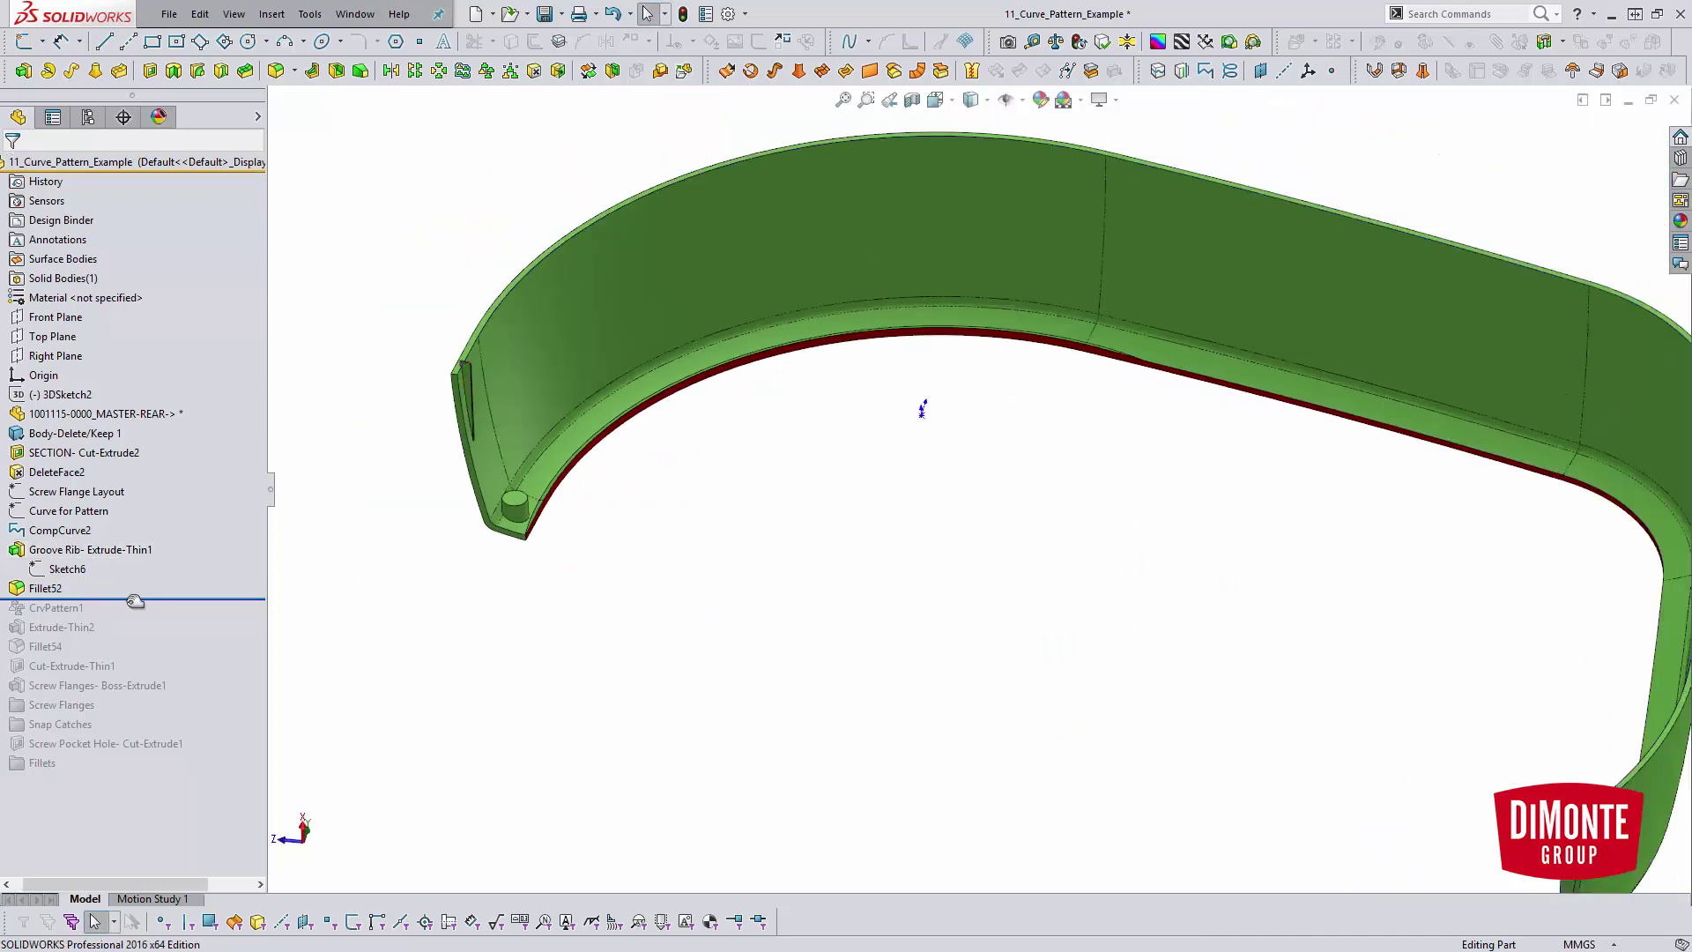
drag(136, 601, 133, 618)
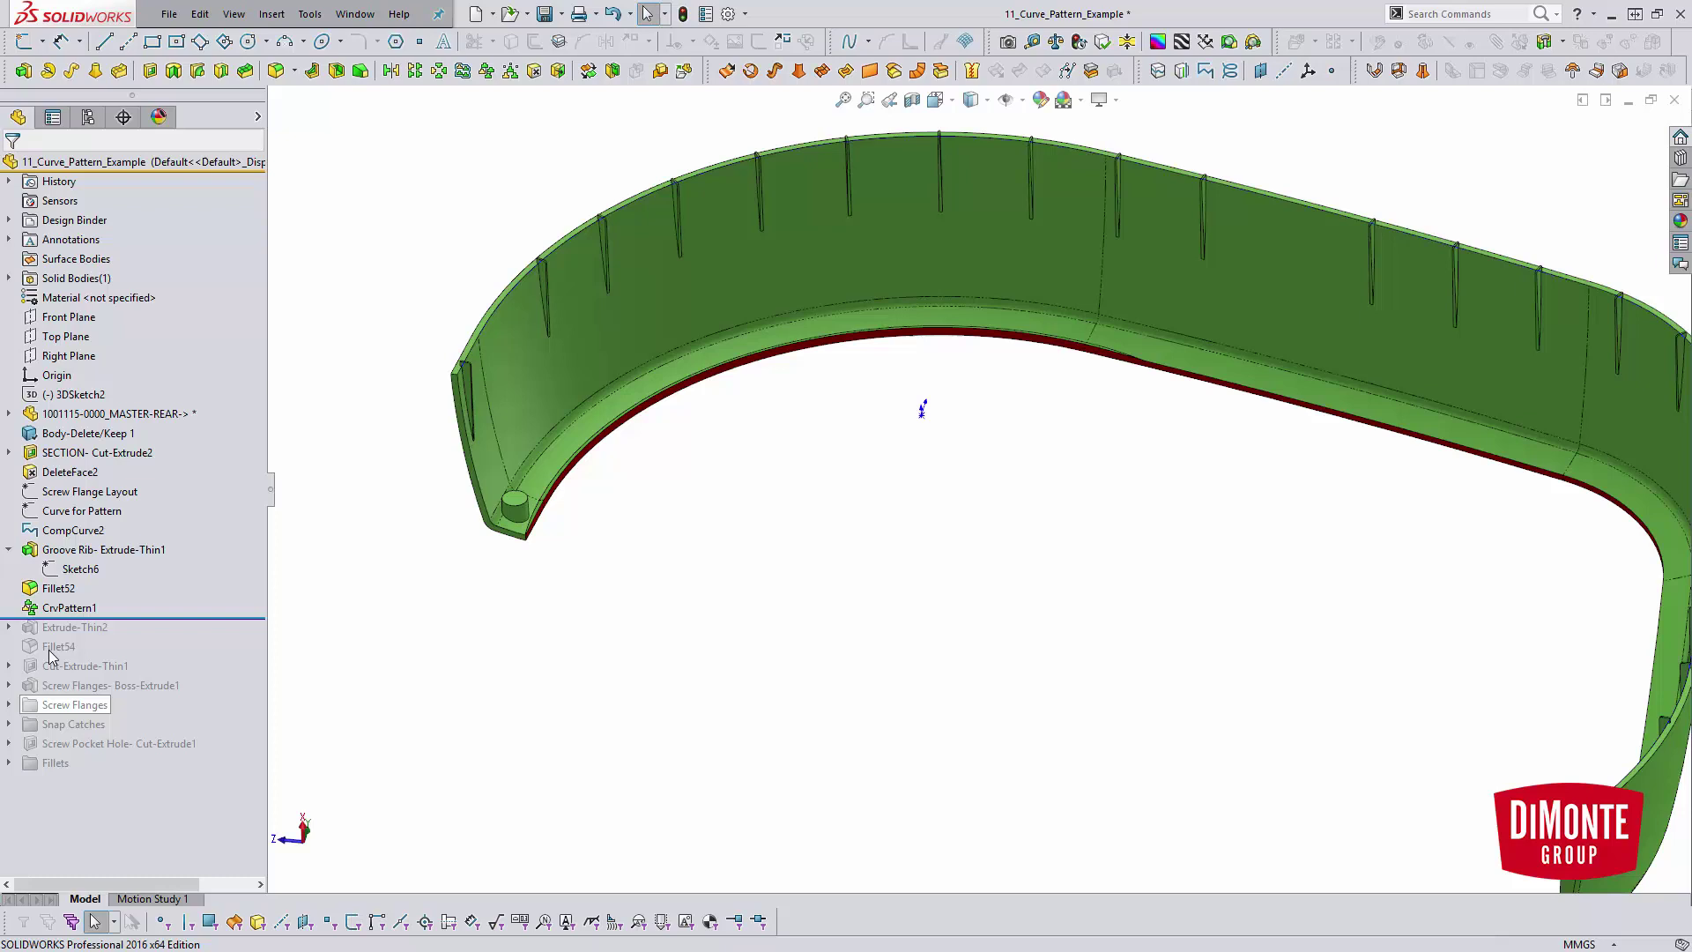
Edit CrvPattern1 and clear its patterned features and all skipped instances
click(71, 608)
click(70, 568)
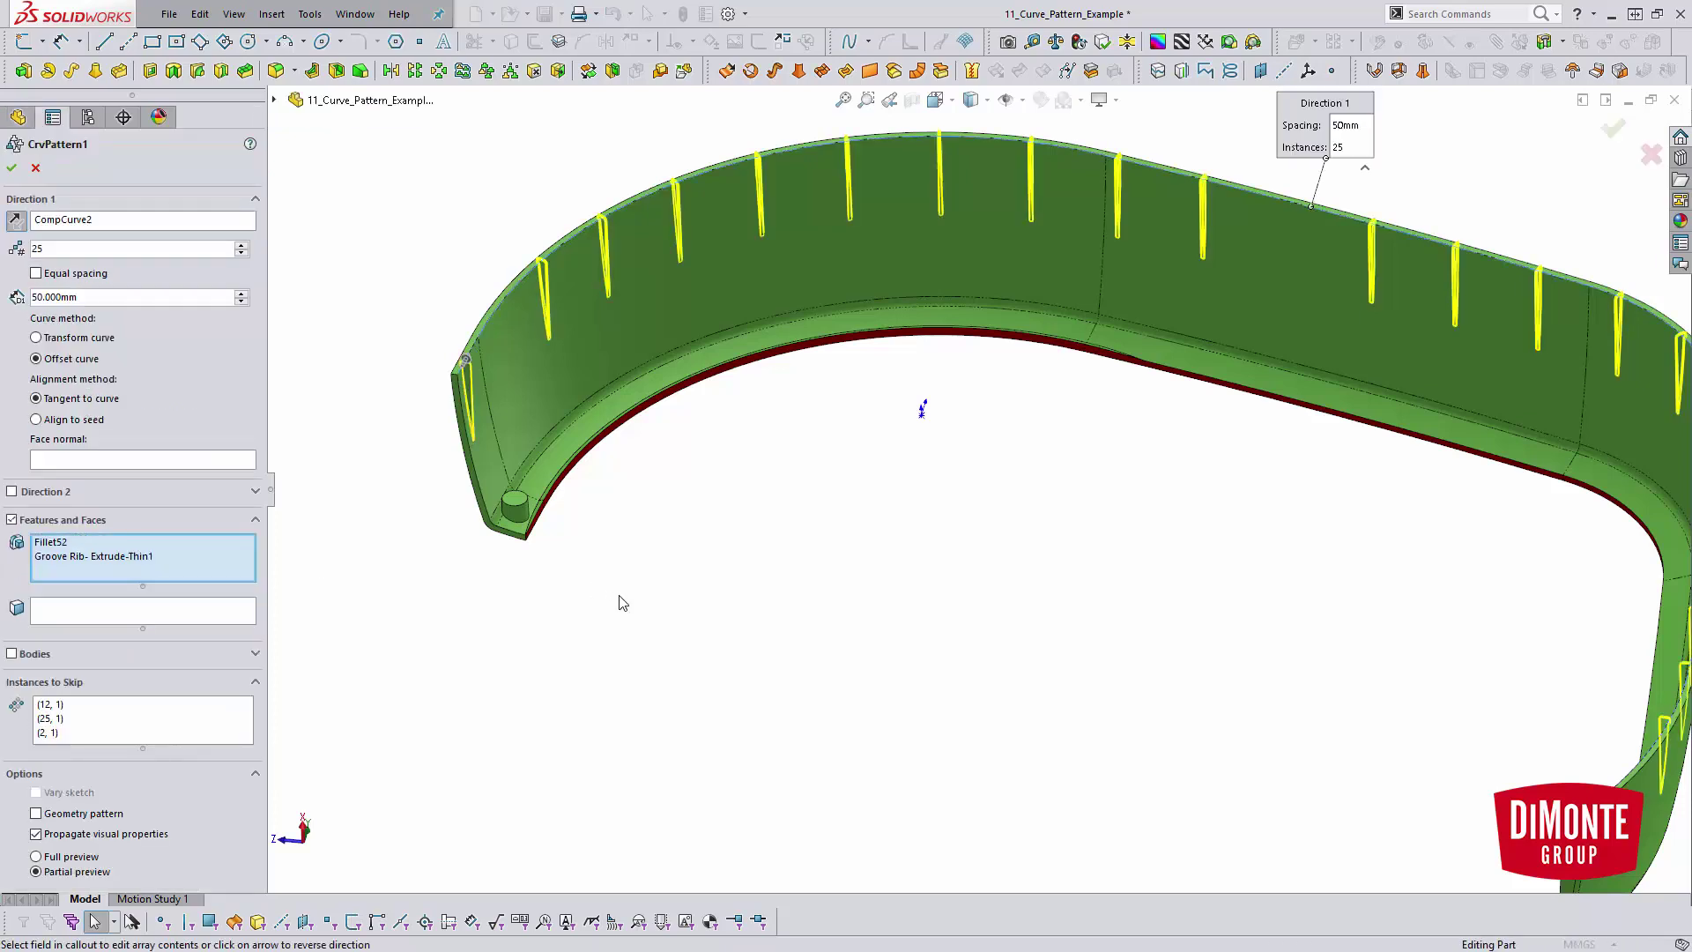
right_click(195, 544)
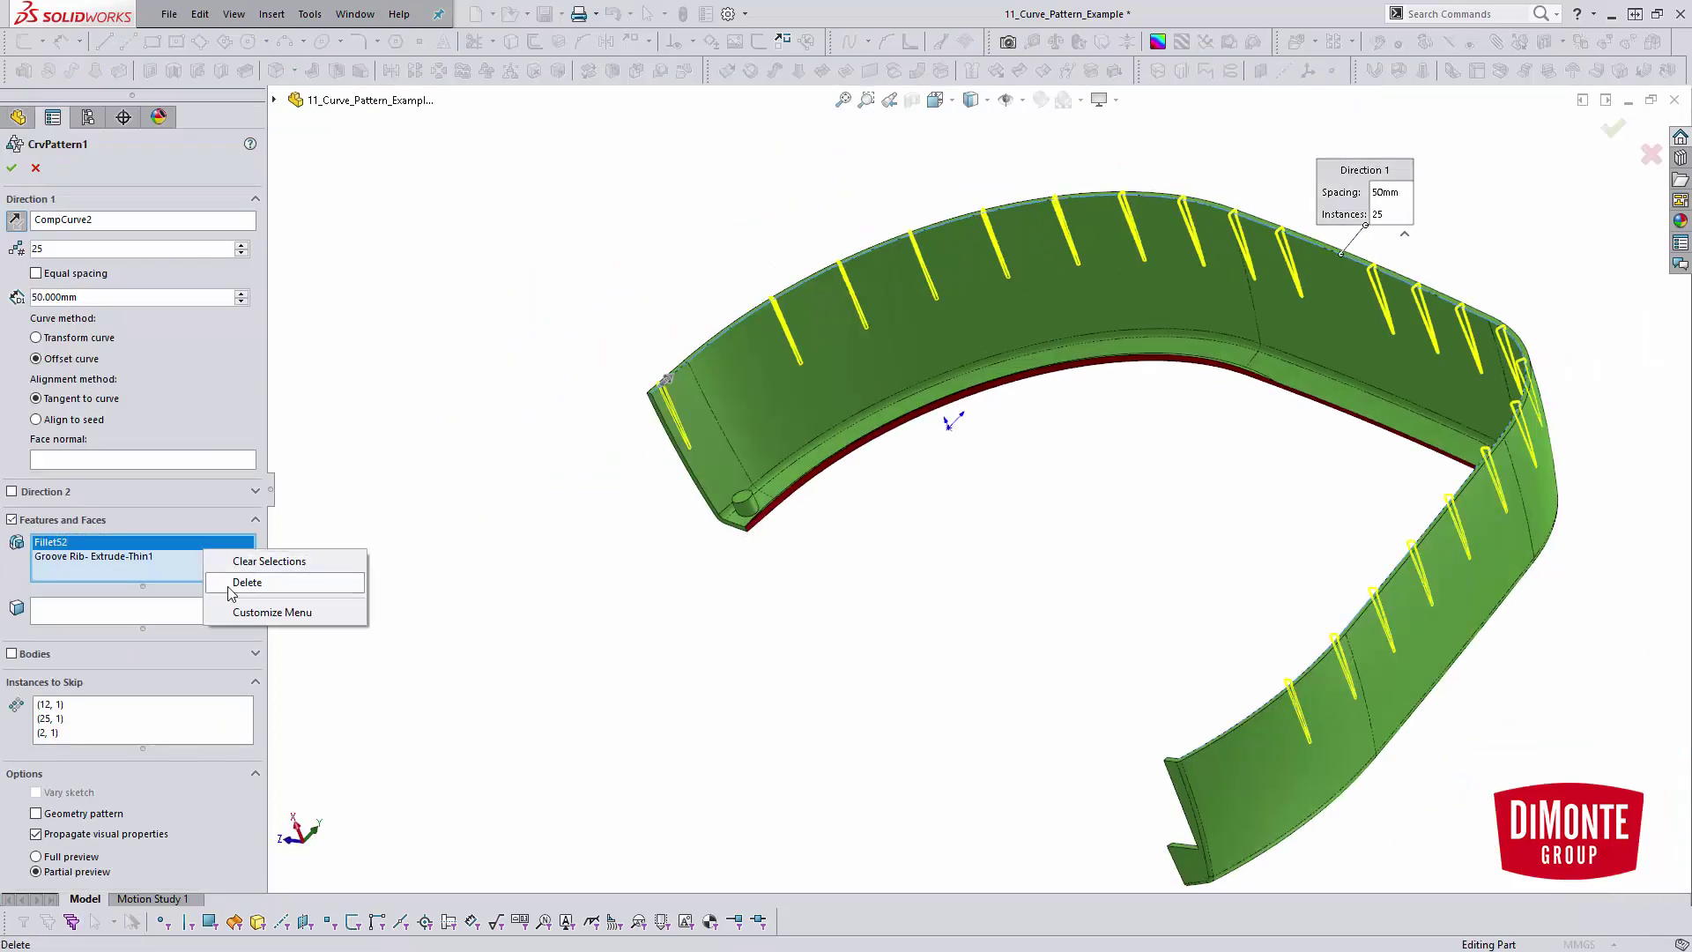
click(234, 586)
right_click(179, 553)
click(212, 564)
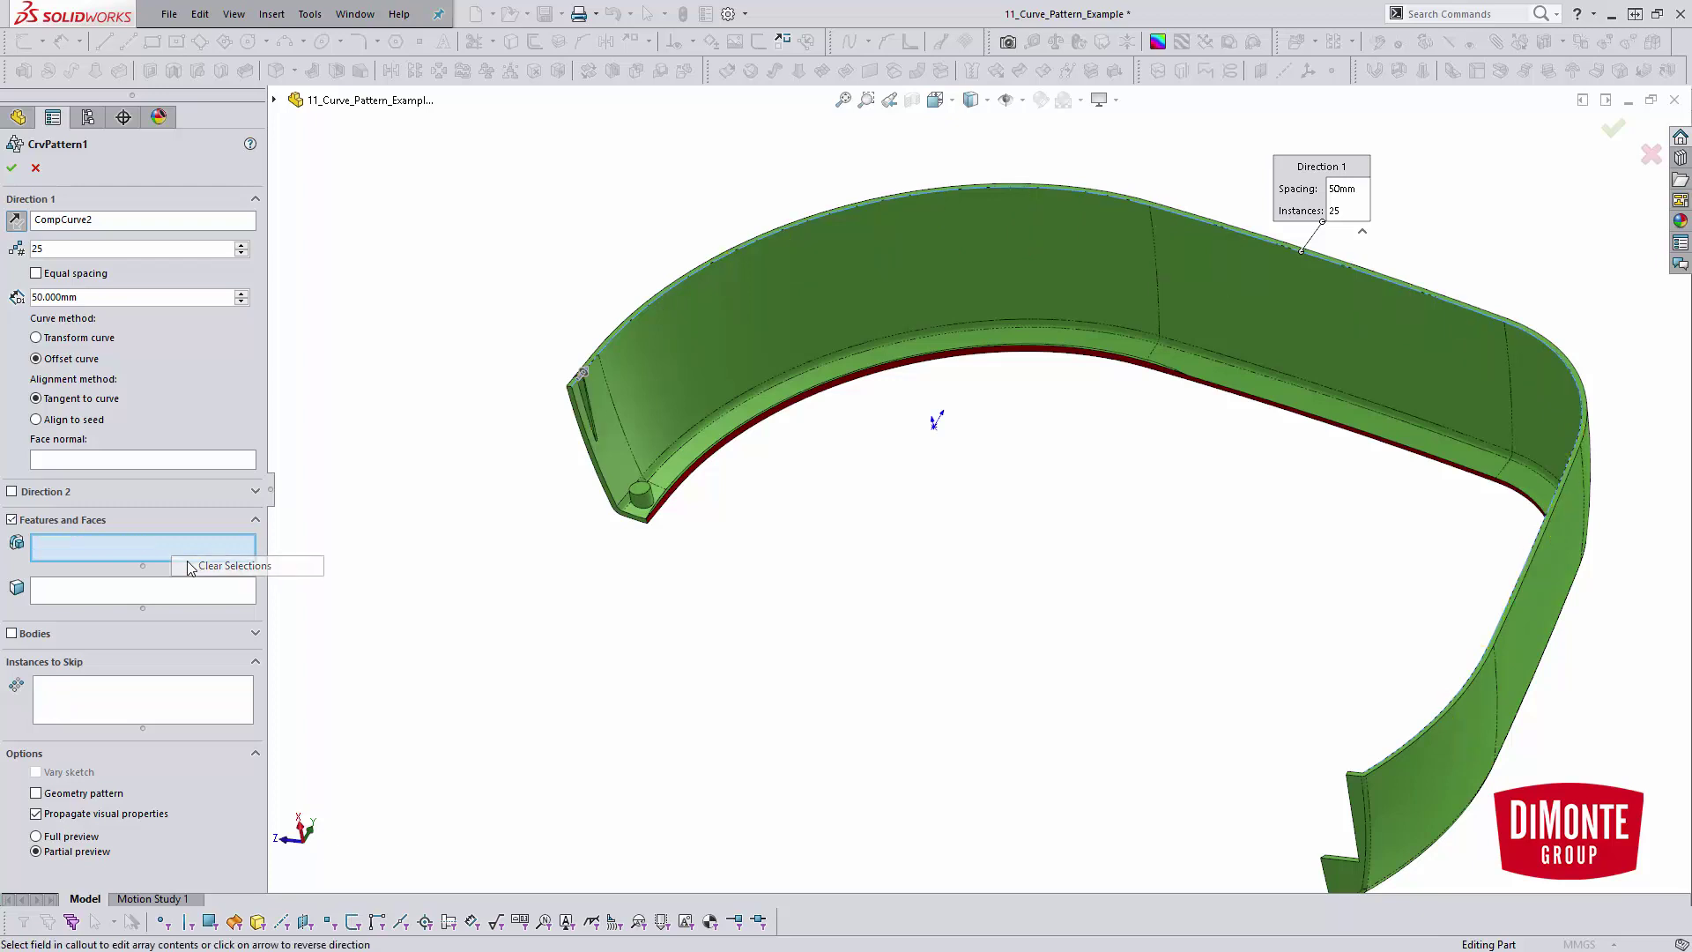
right_click(156, 684)
click(220, 692)
Replace the pattern's Direction 1 curve by reselecting CompCurve2 from the flyout feature tree
scroll(573, 645, up, 2)
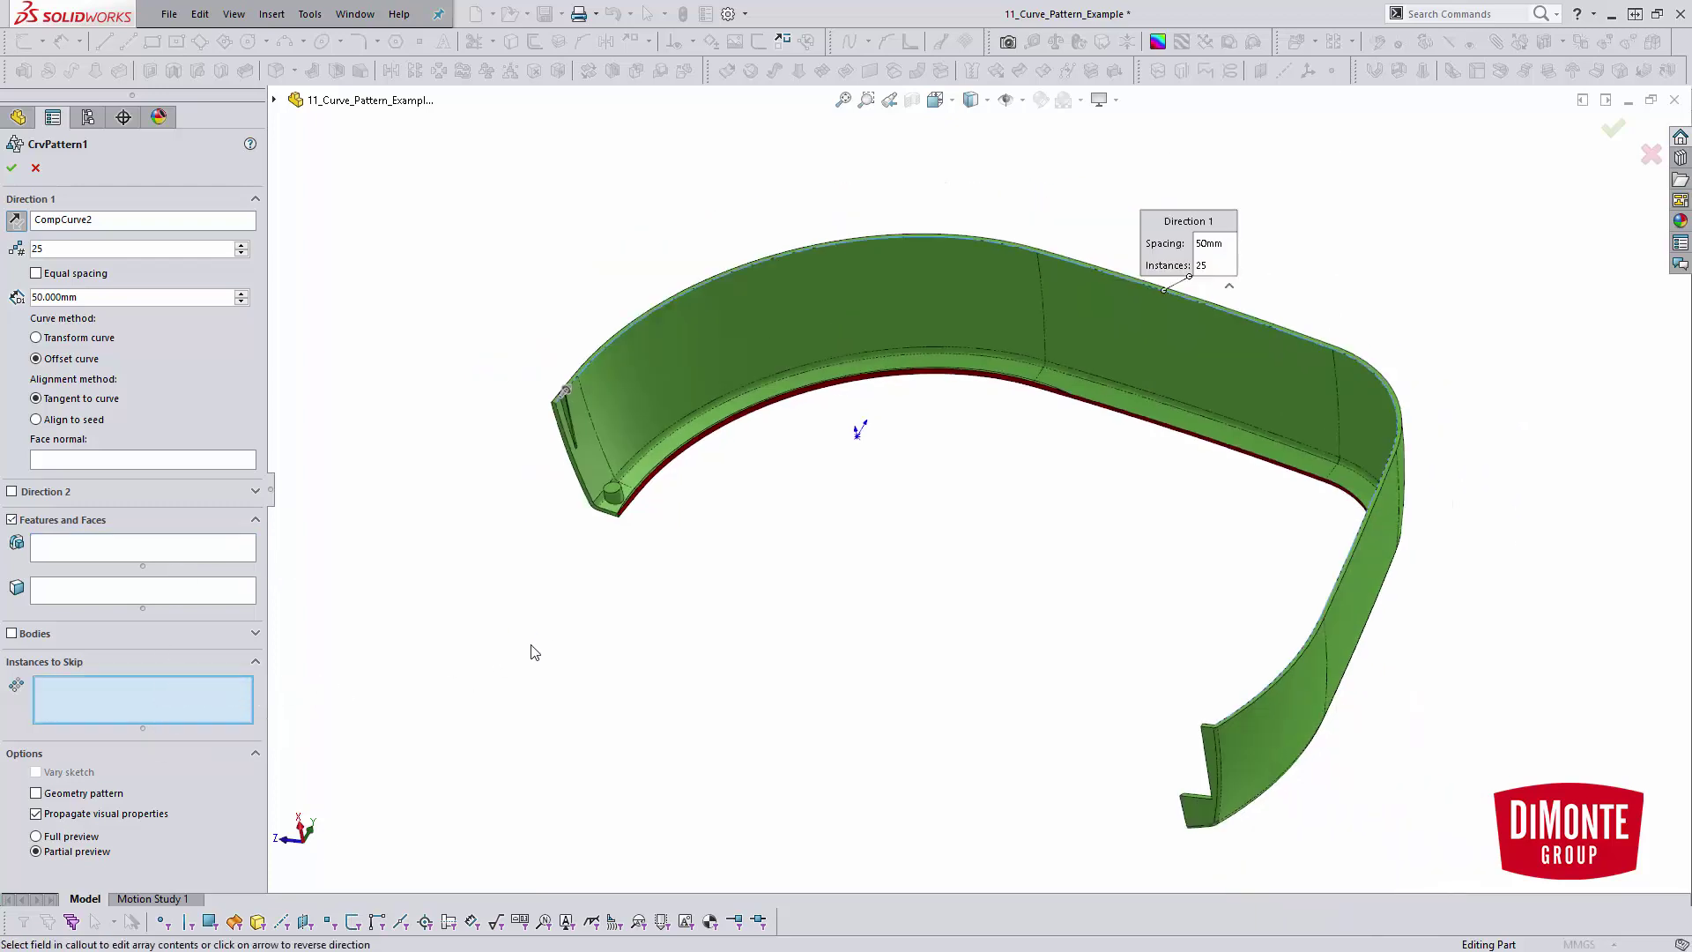
click(70, 220)
right_click(75, 220)
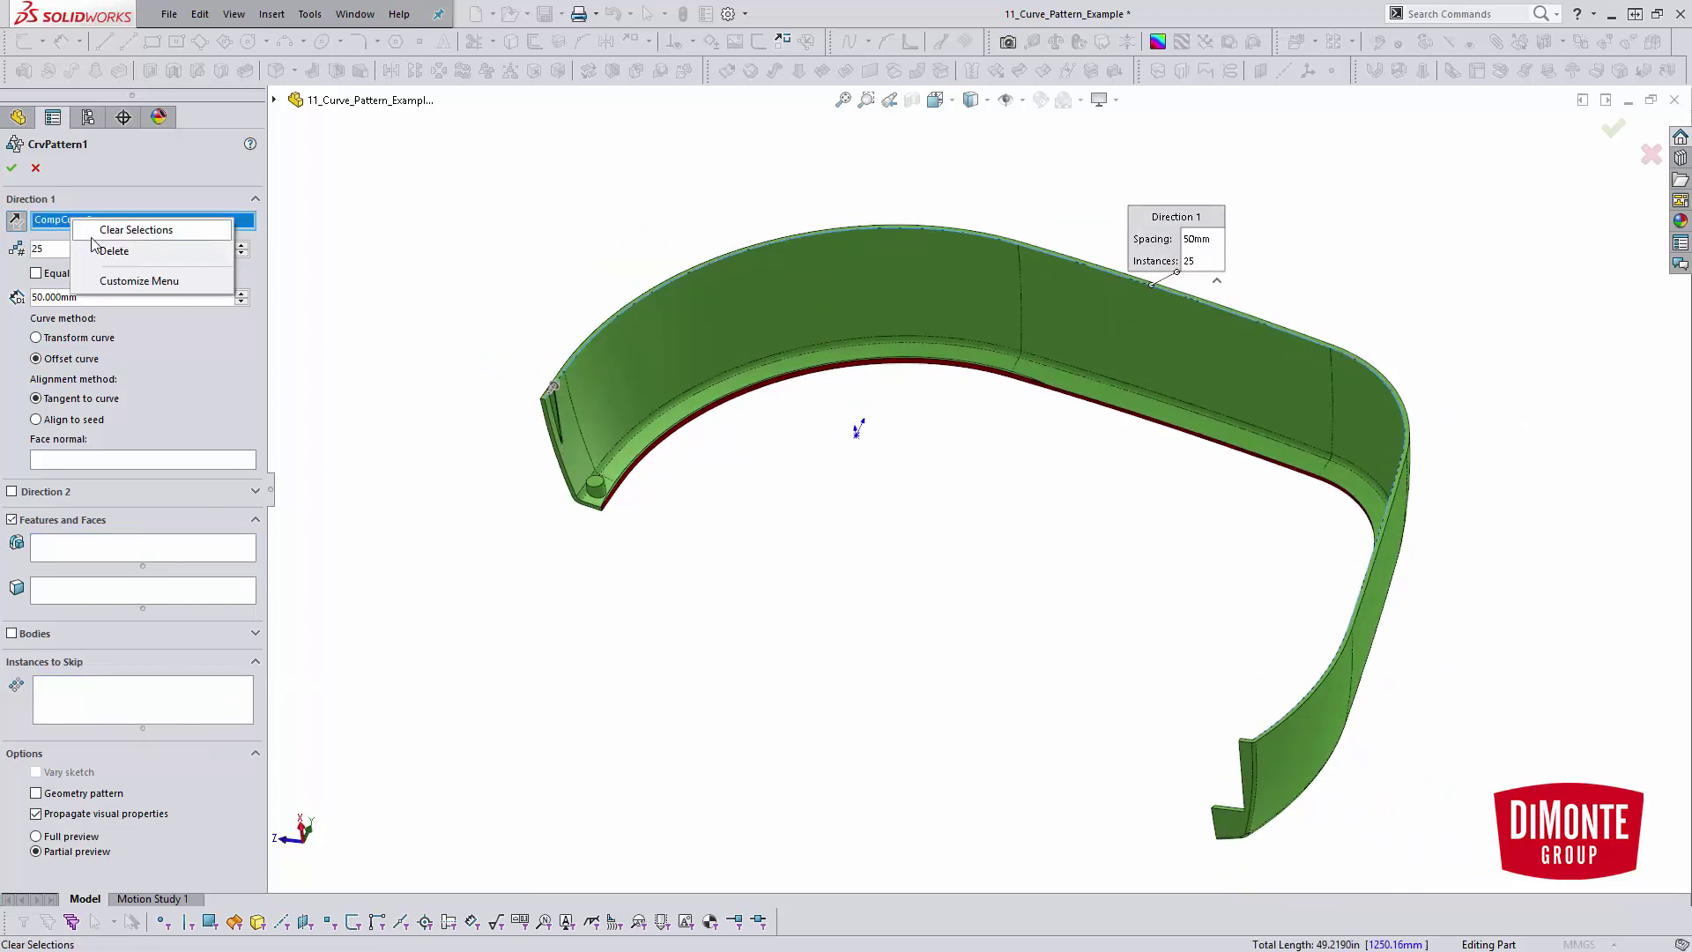
click(133, 252)
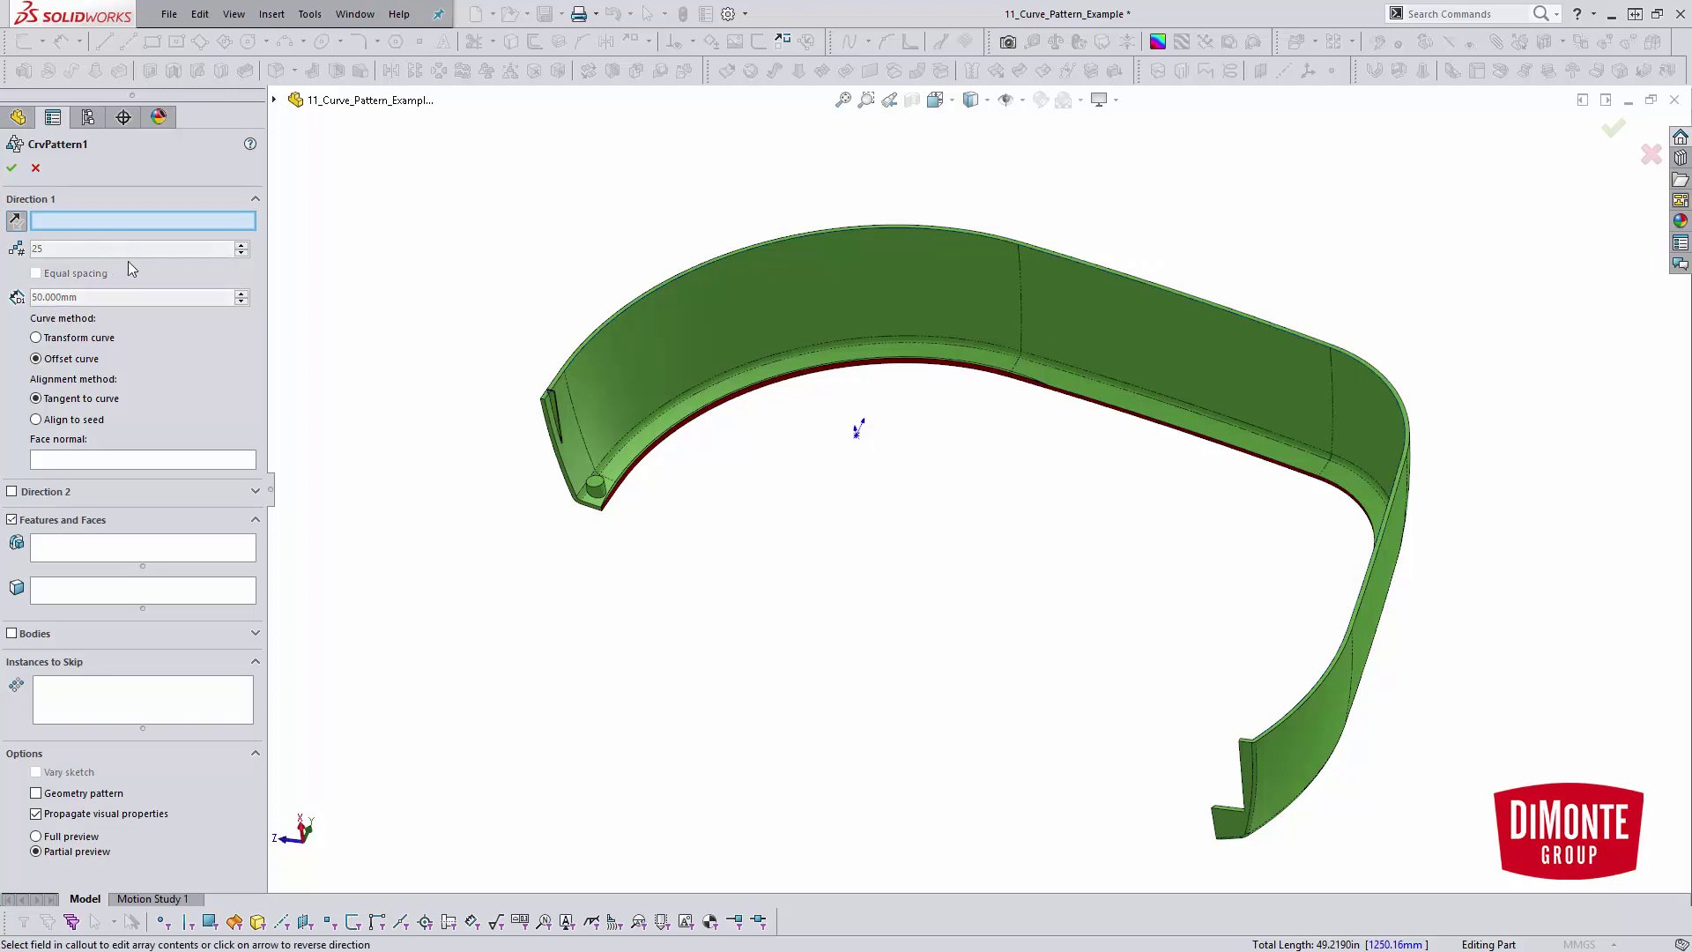
click(275, 100)
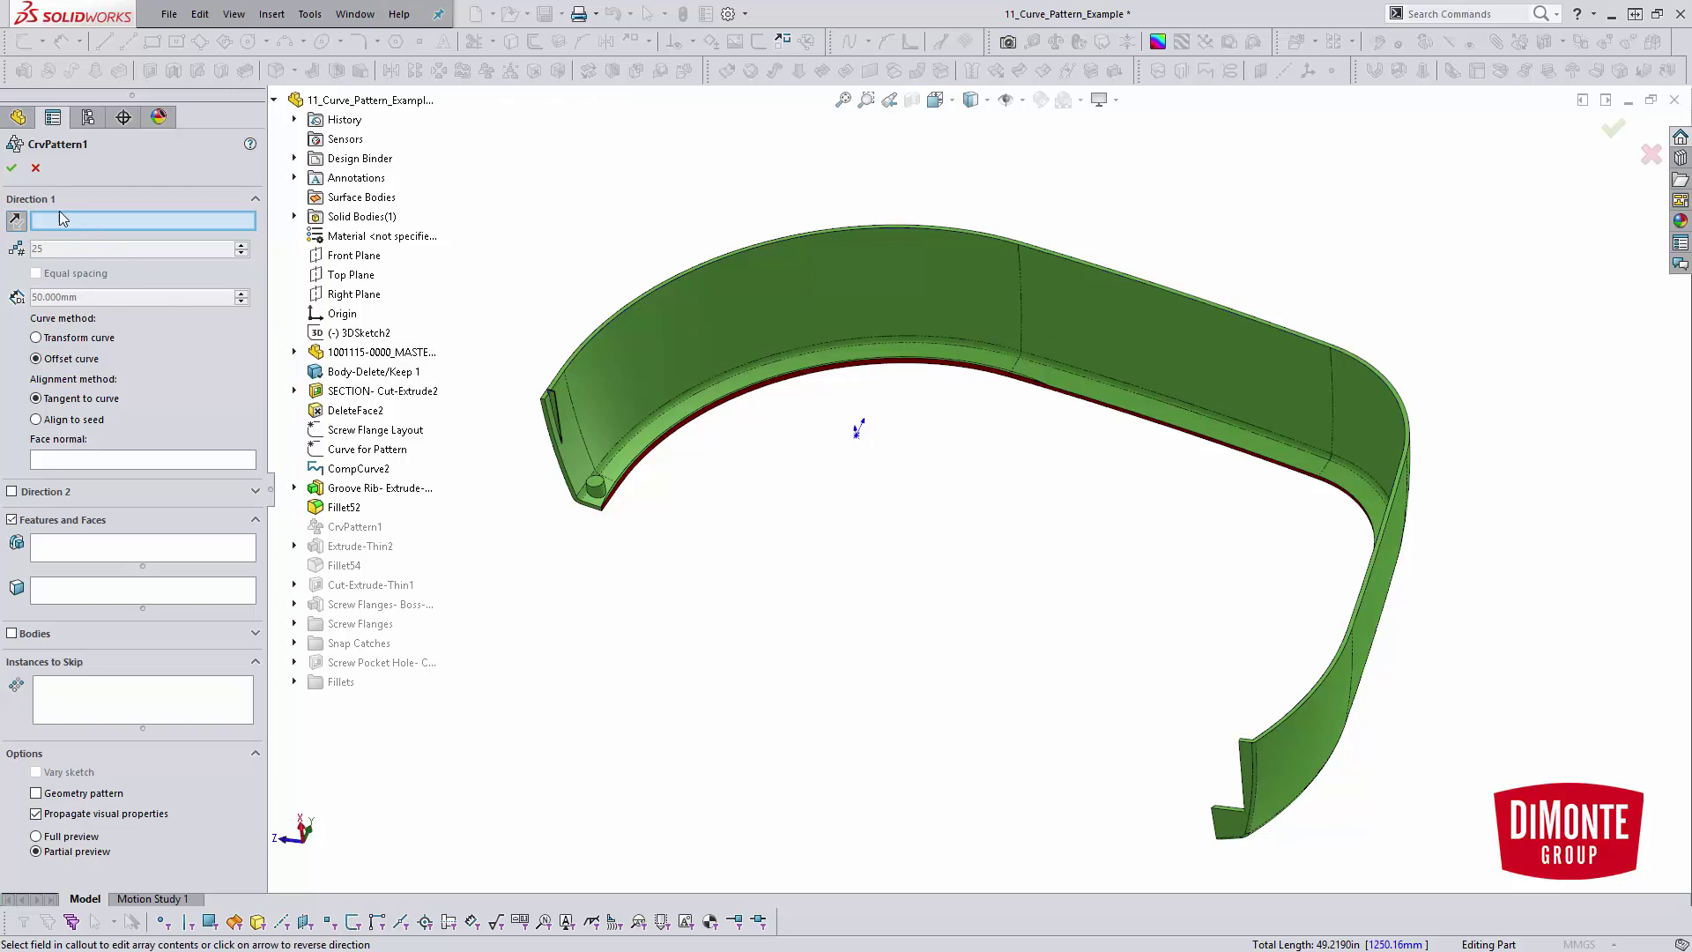
click(357, 469)
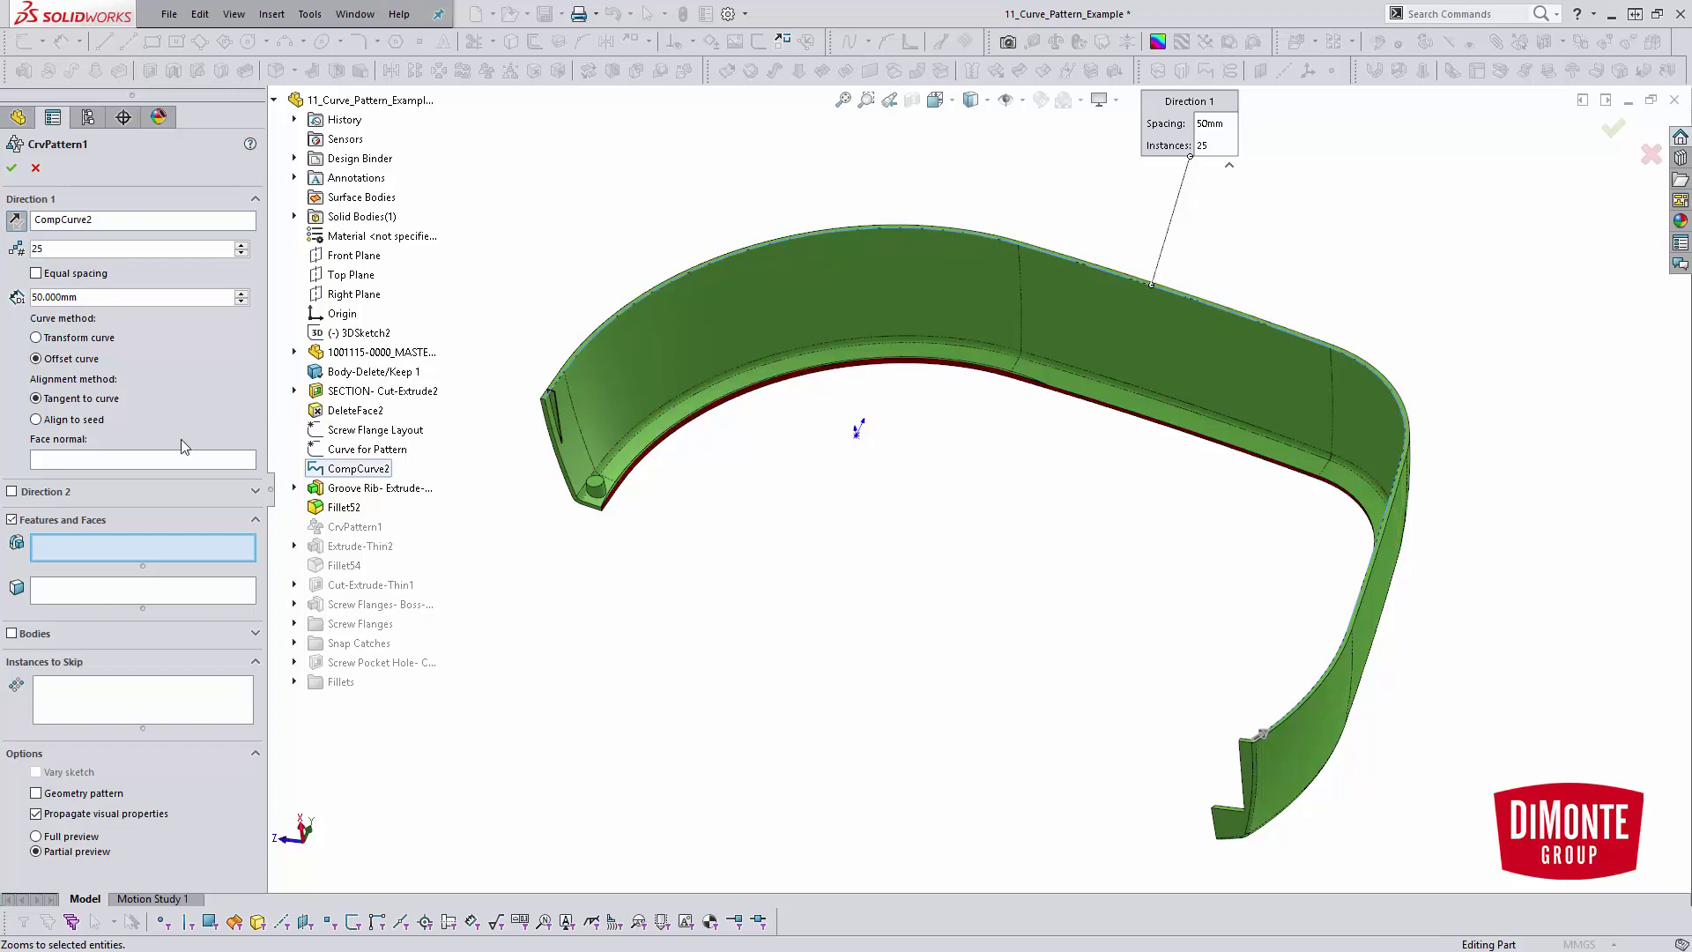
click(401, 492)
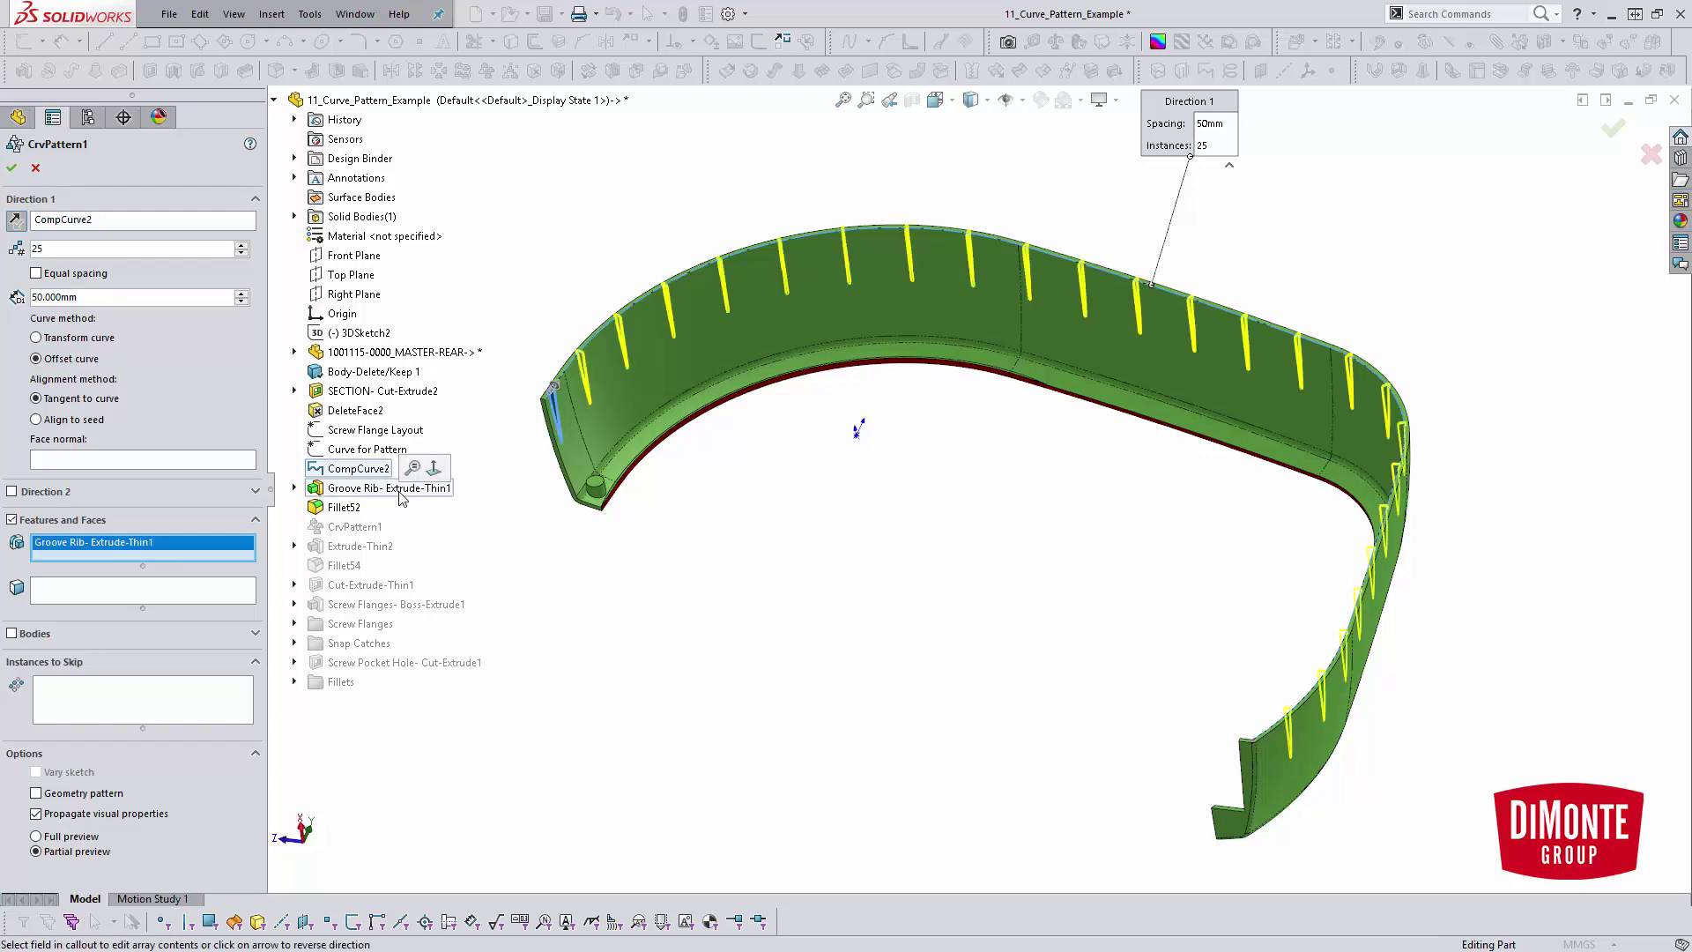
click(333, 508)
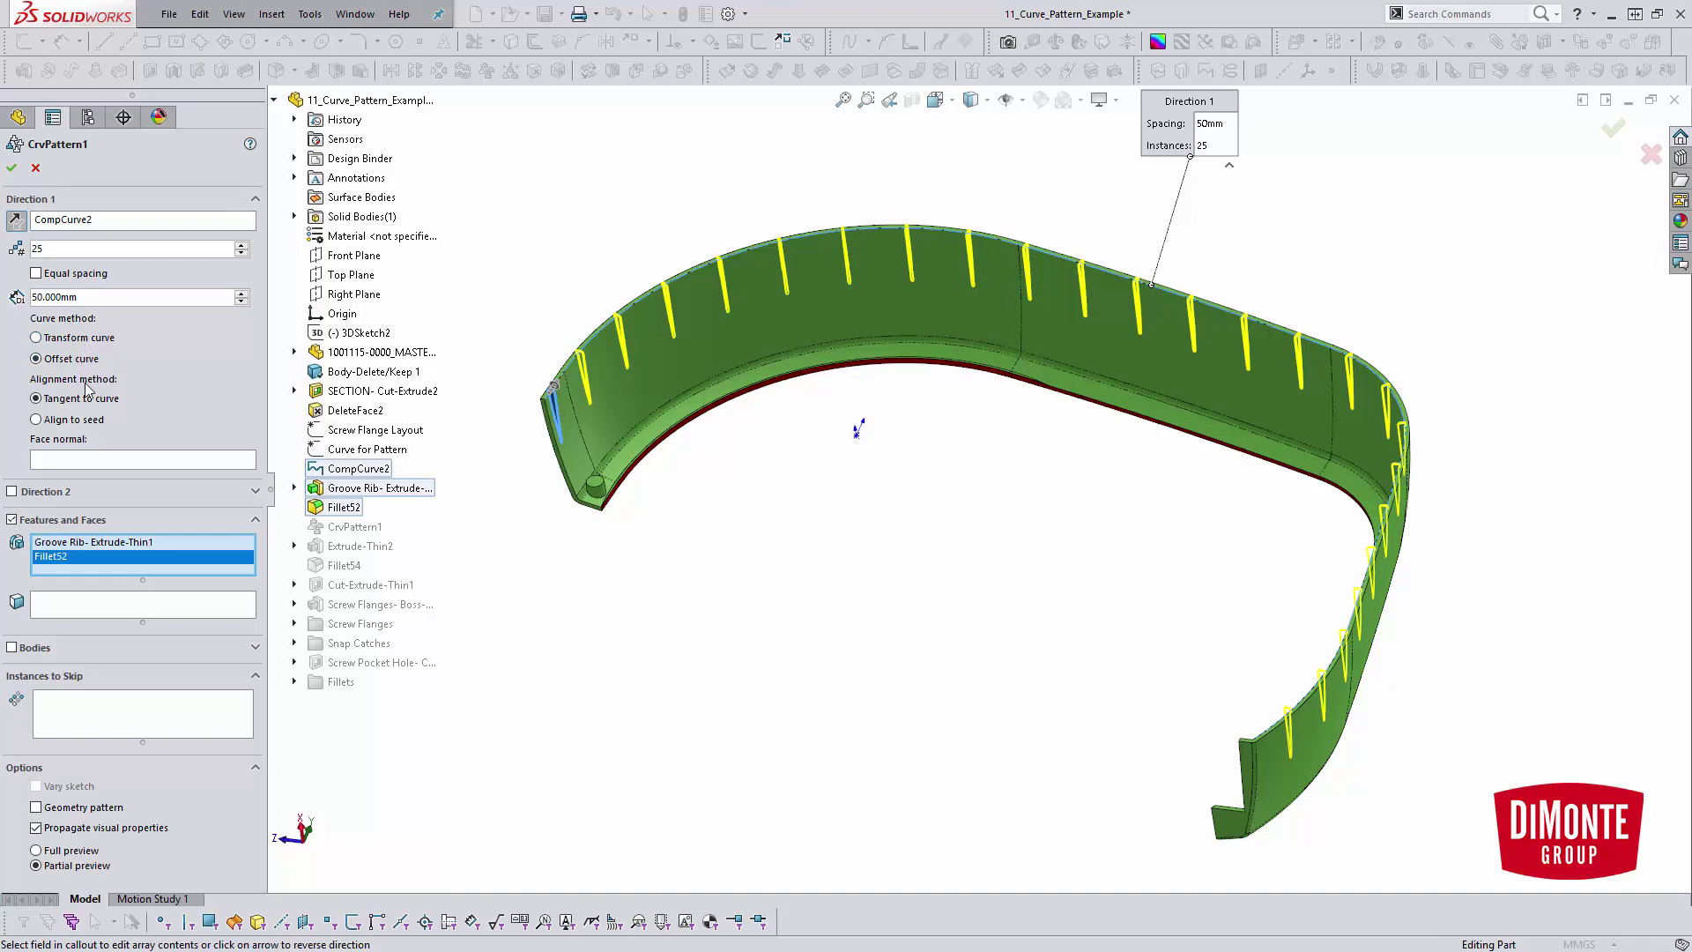
middle_drag(657, 467, 667, 408)
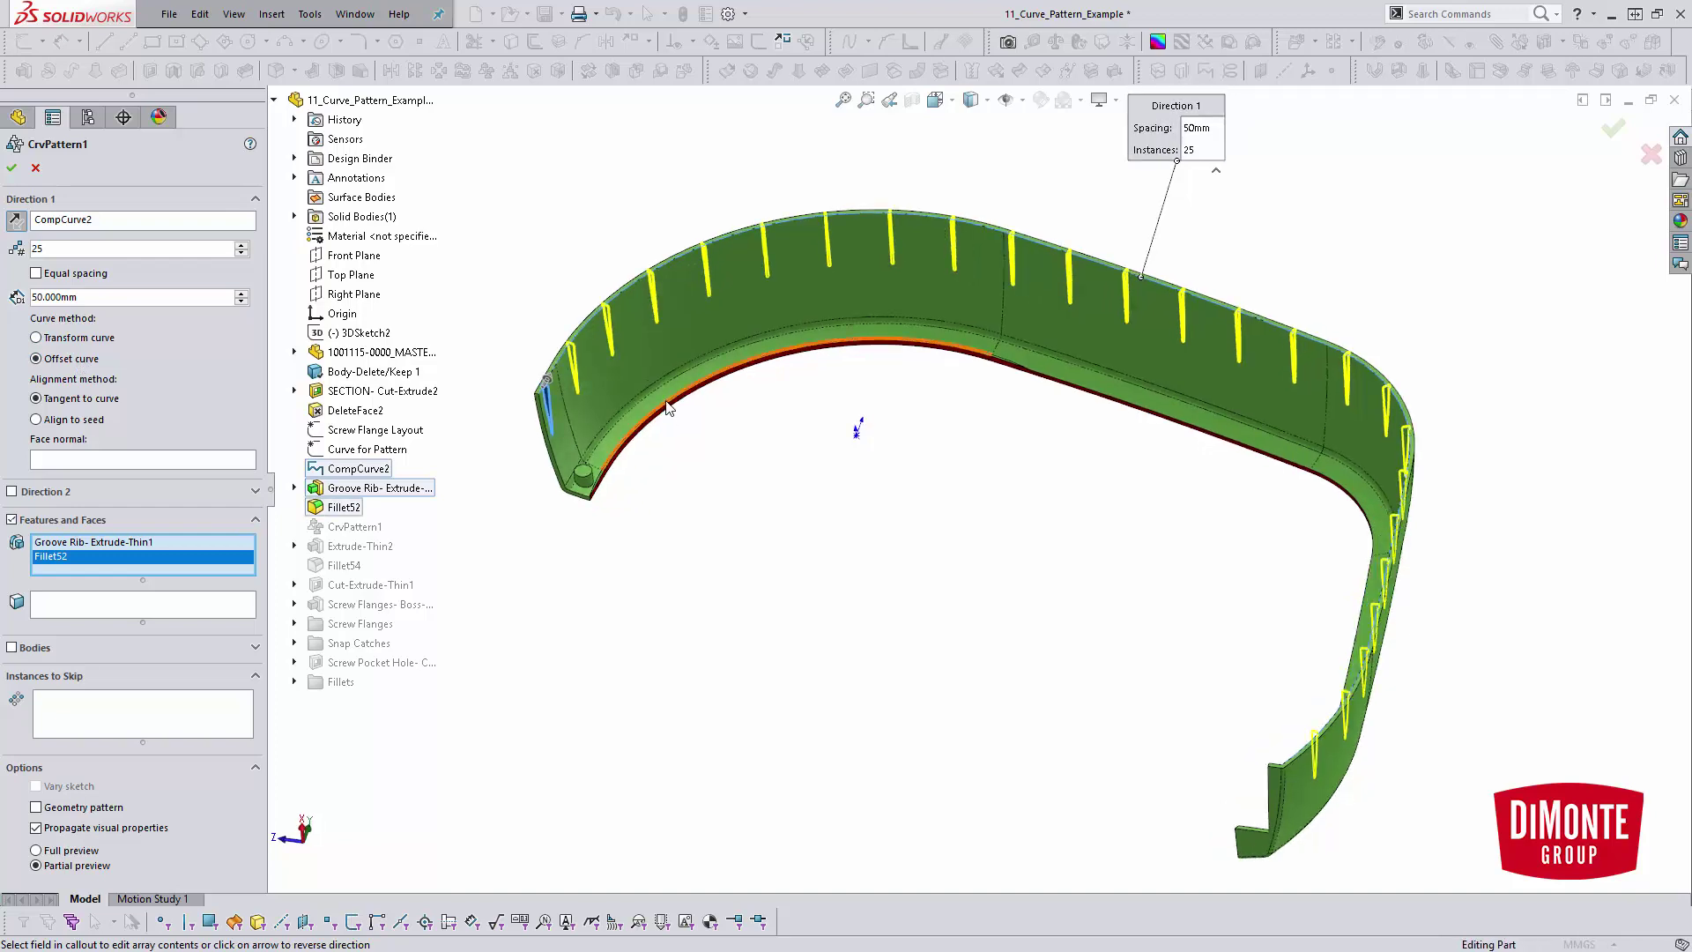
scroll(667, 407, down, 4)
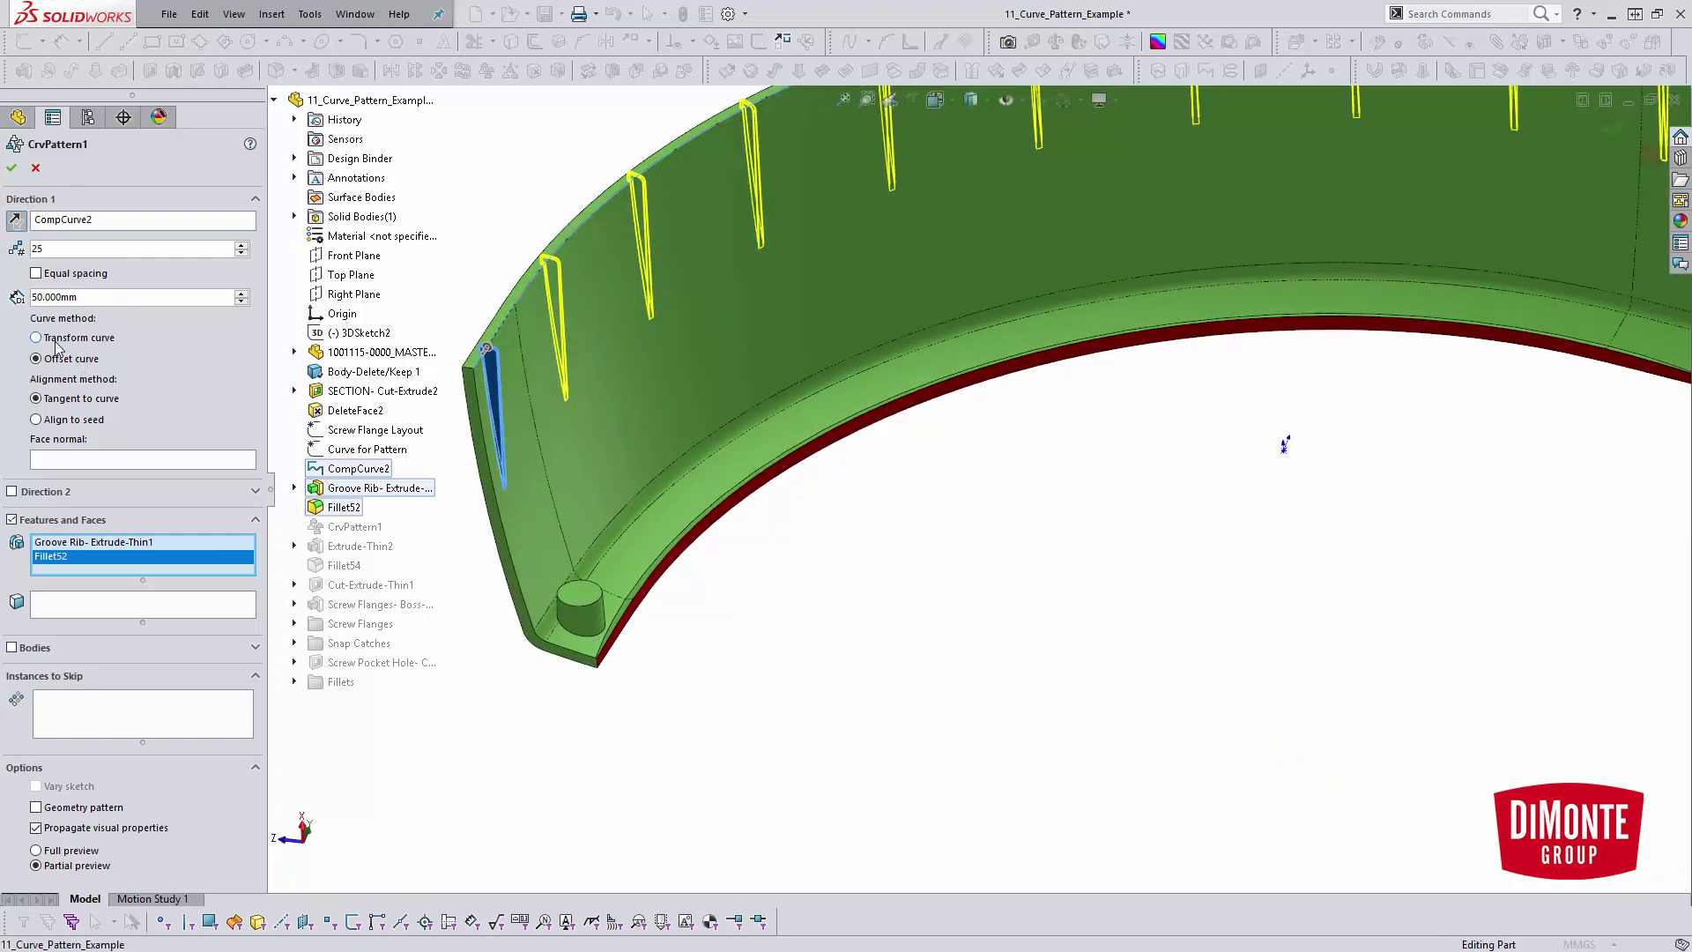
click(56, 340)
scroll(881, 471, up, 5)
scroll(1220, 566, down, 5)
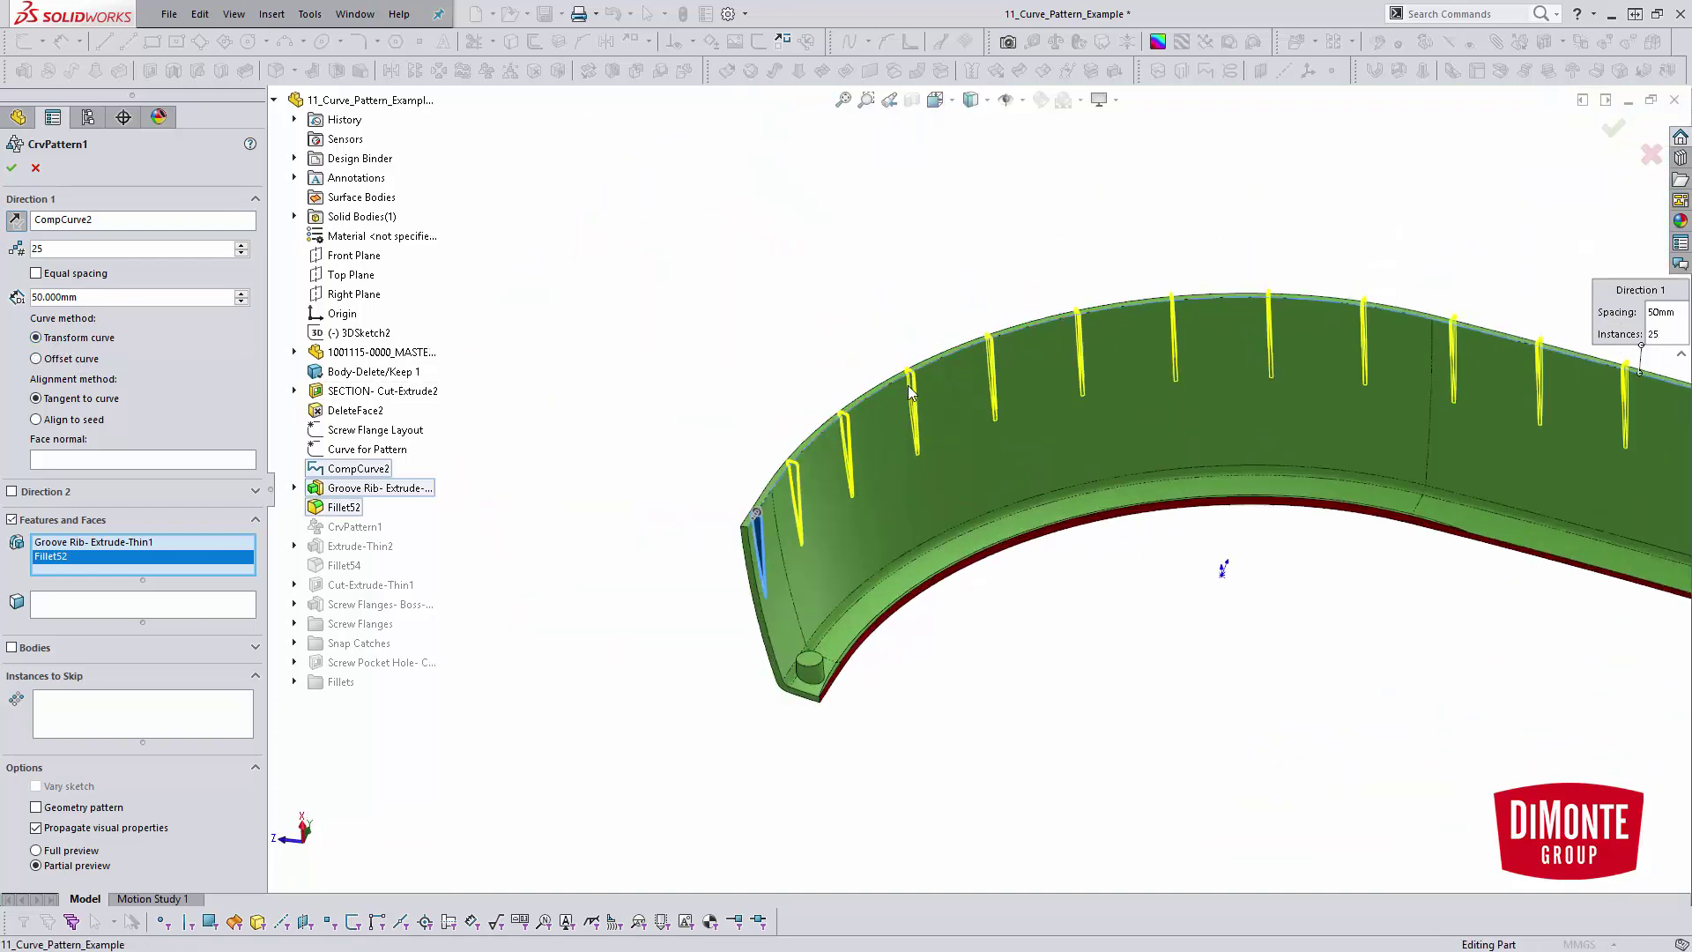
scroll(1199, 622, up, 3)
scroll(1016, 491, up, 3)
middle_drag(1016, 491, 1187, 660)
scroll(1187, 659, down, 5)
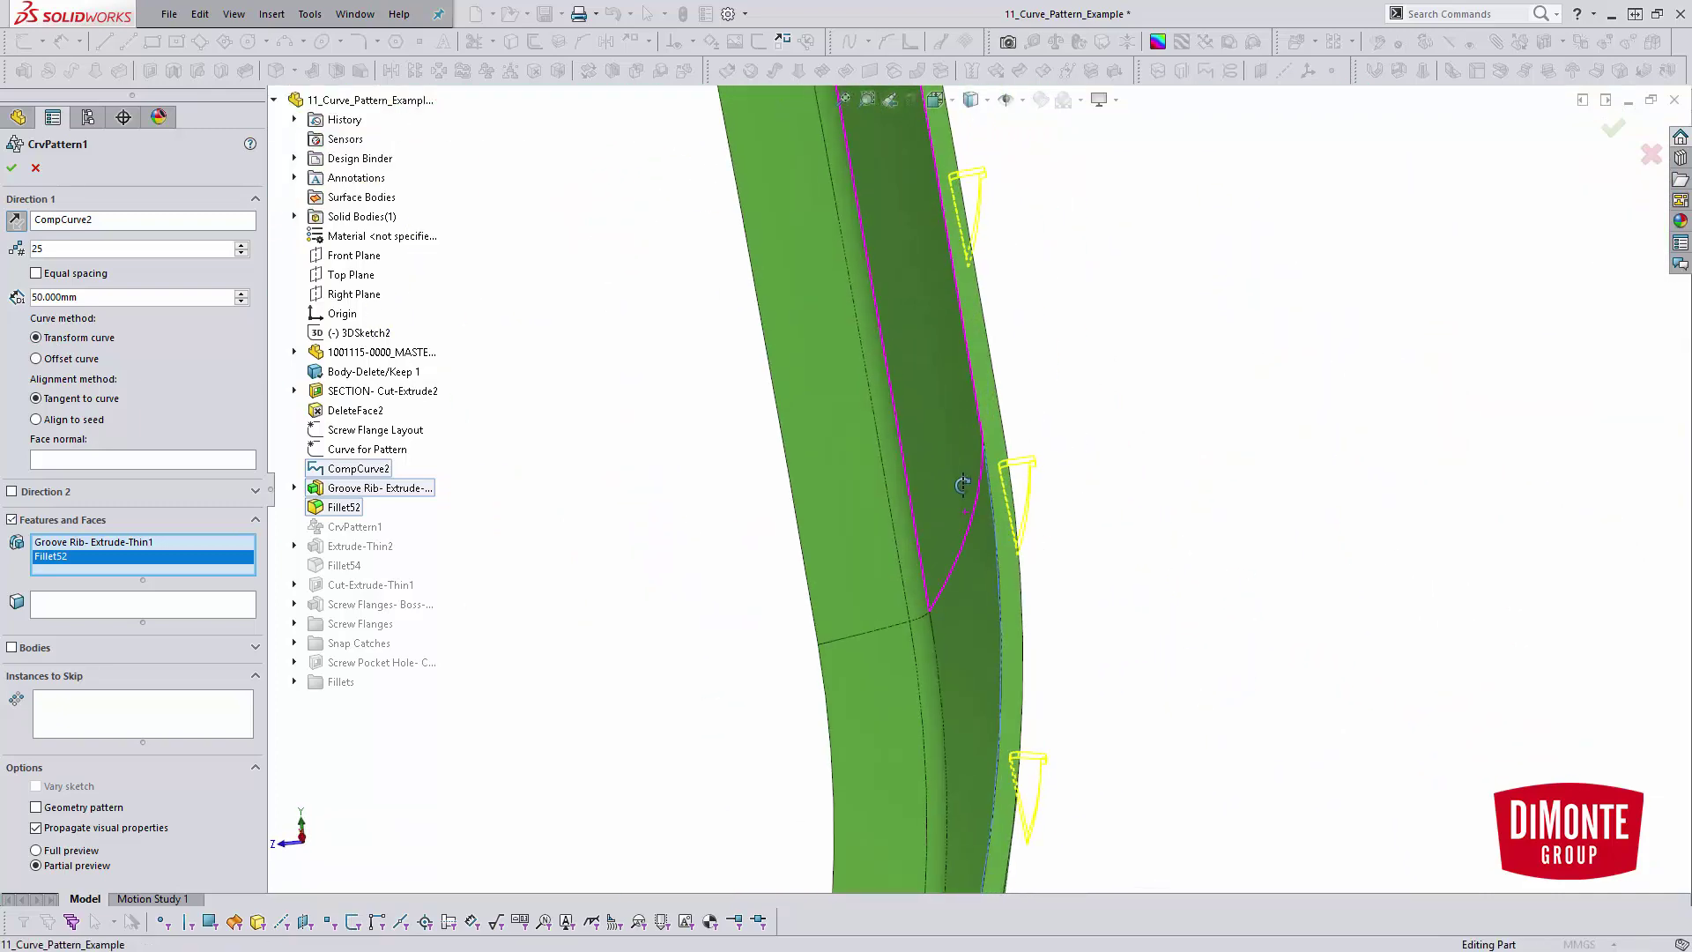
middle_drag(970, 479, 988, 369)
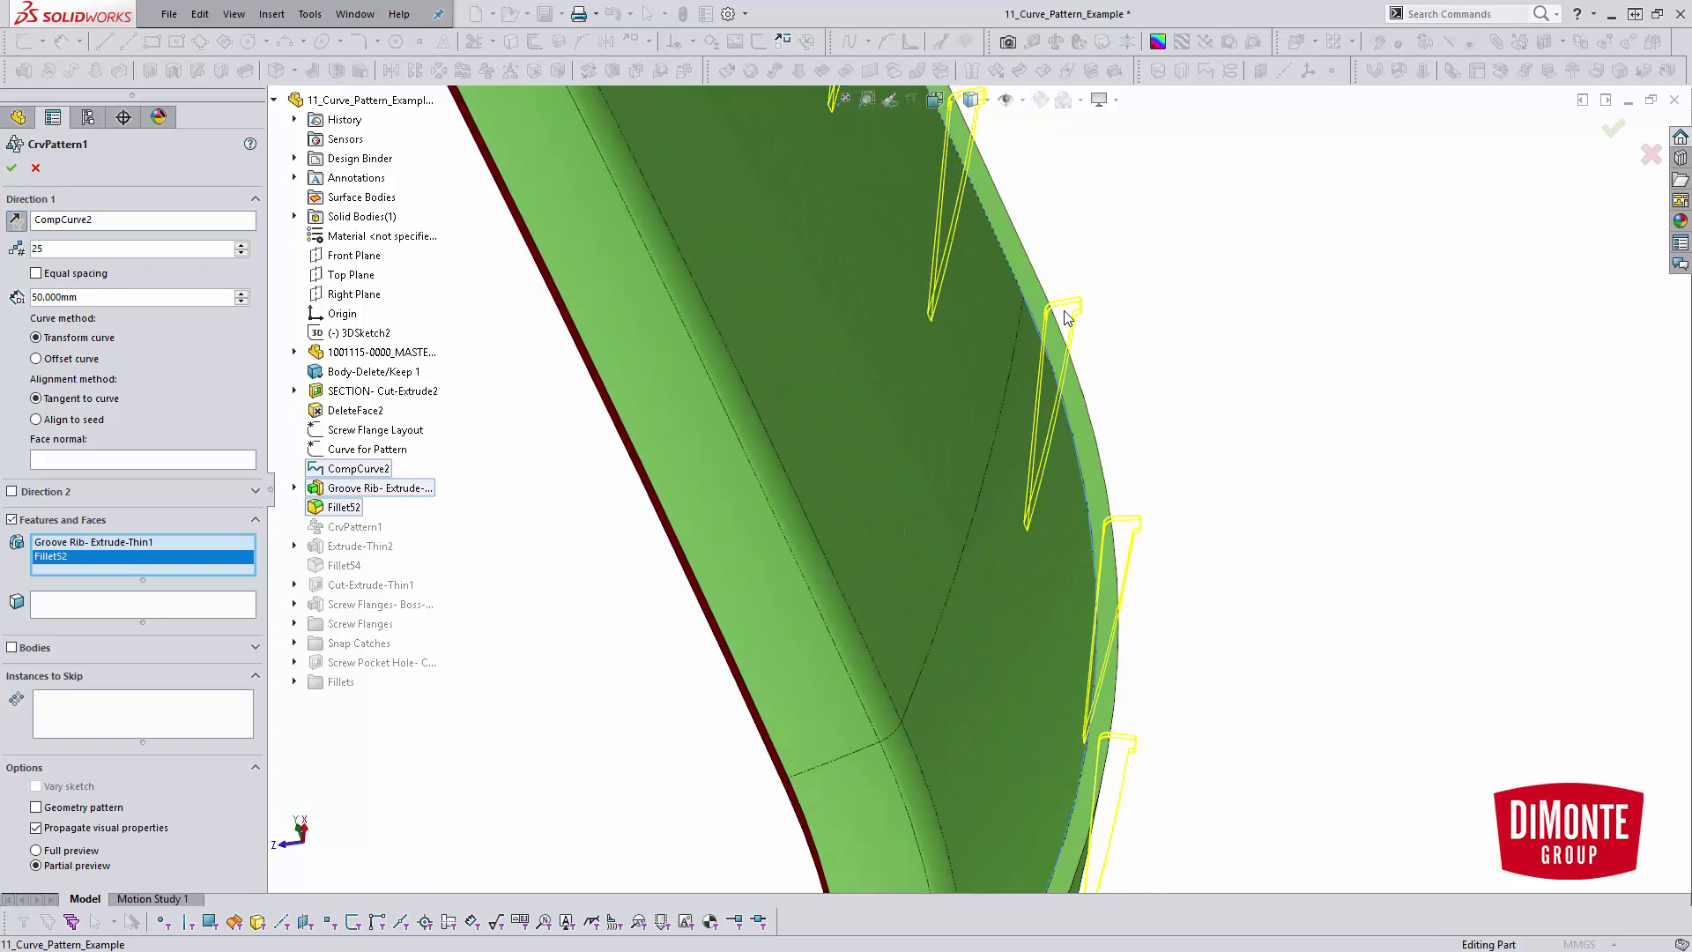
middle_drag(1068, 318, 881, 340)
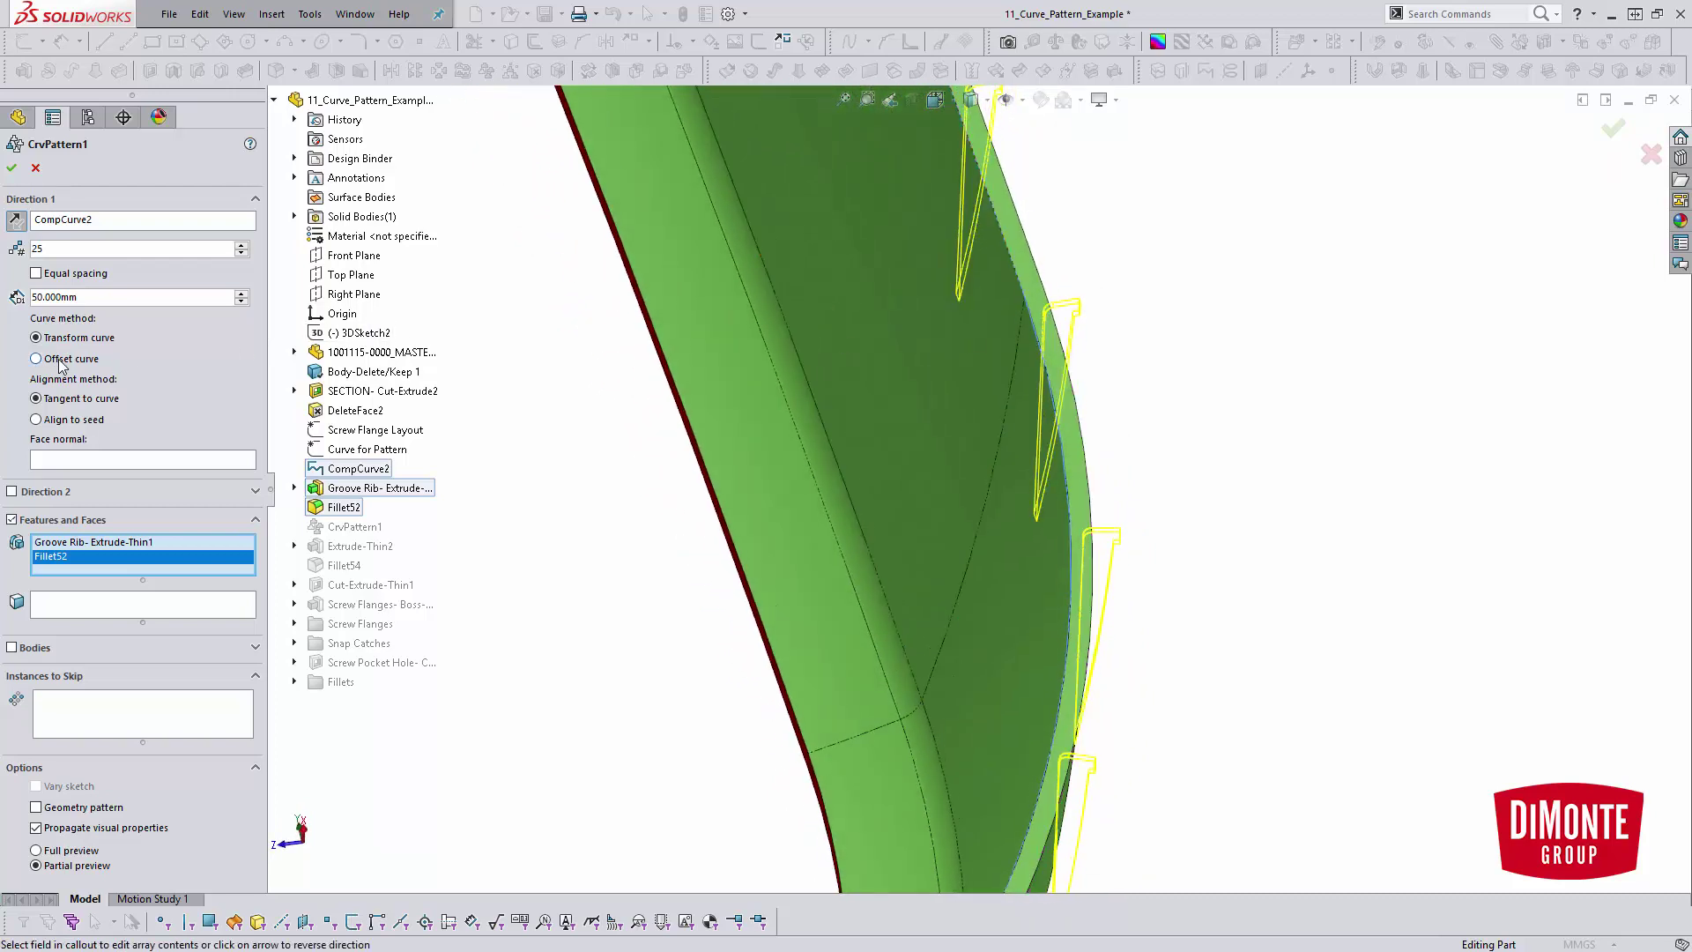
scroll(1023, 426, up, 5)
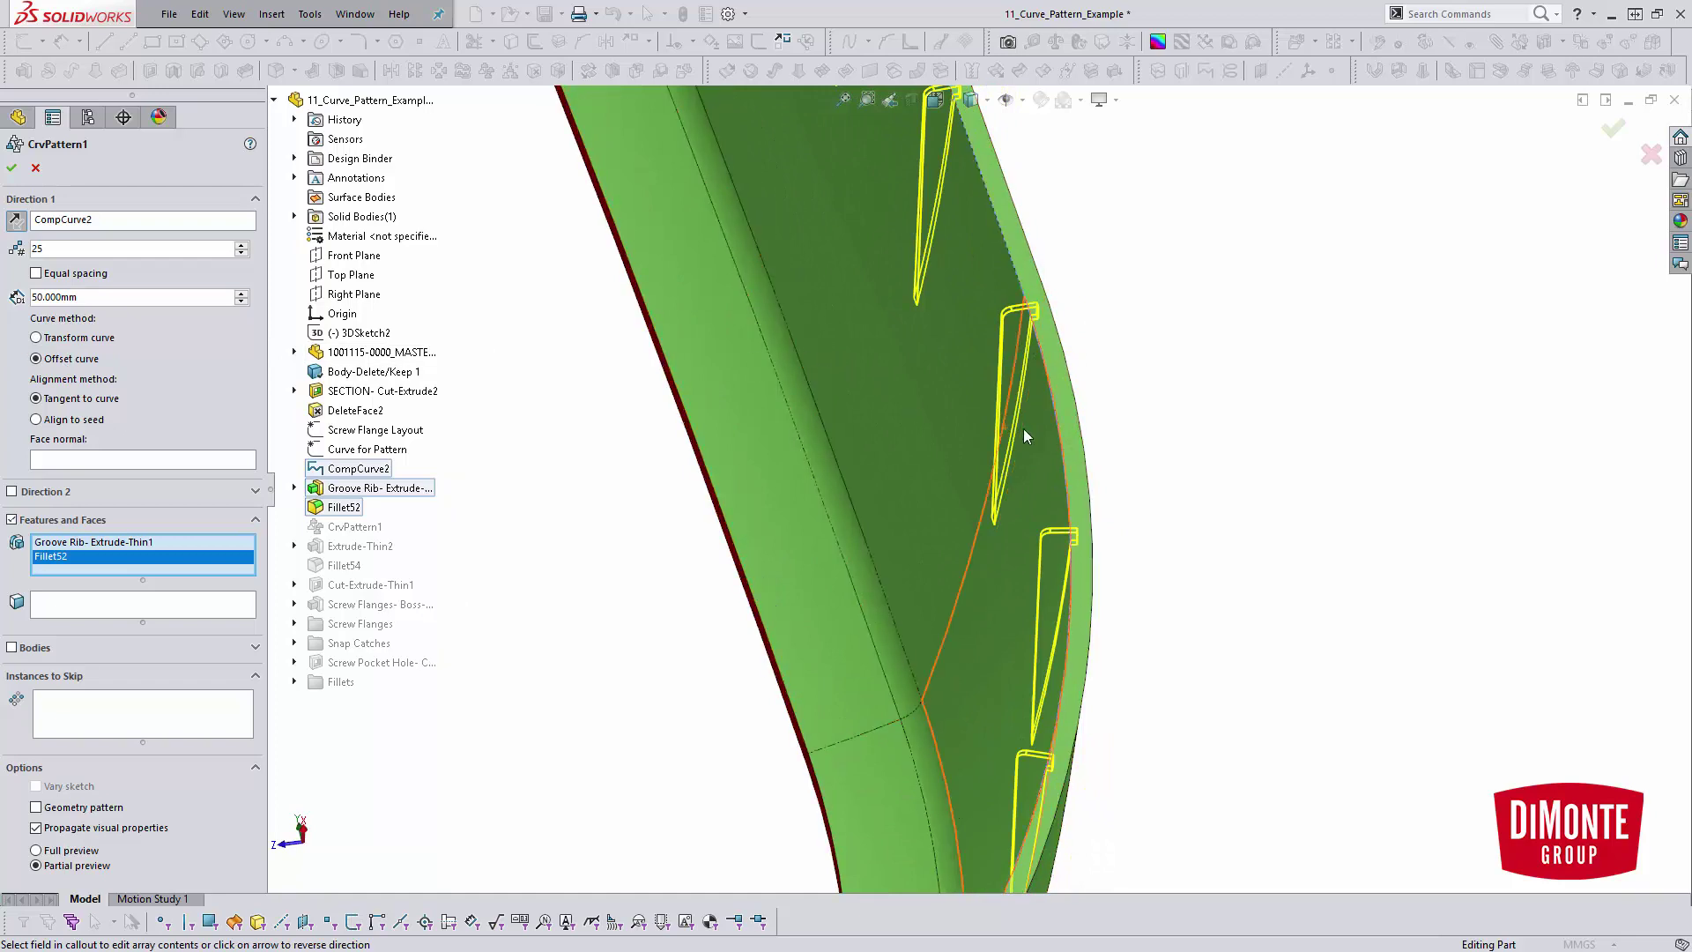
scroll(933, 429, up, 5)
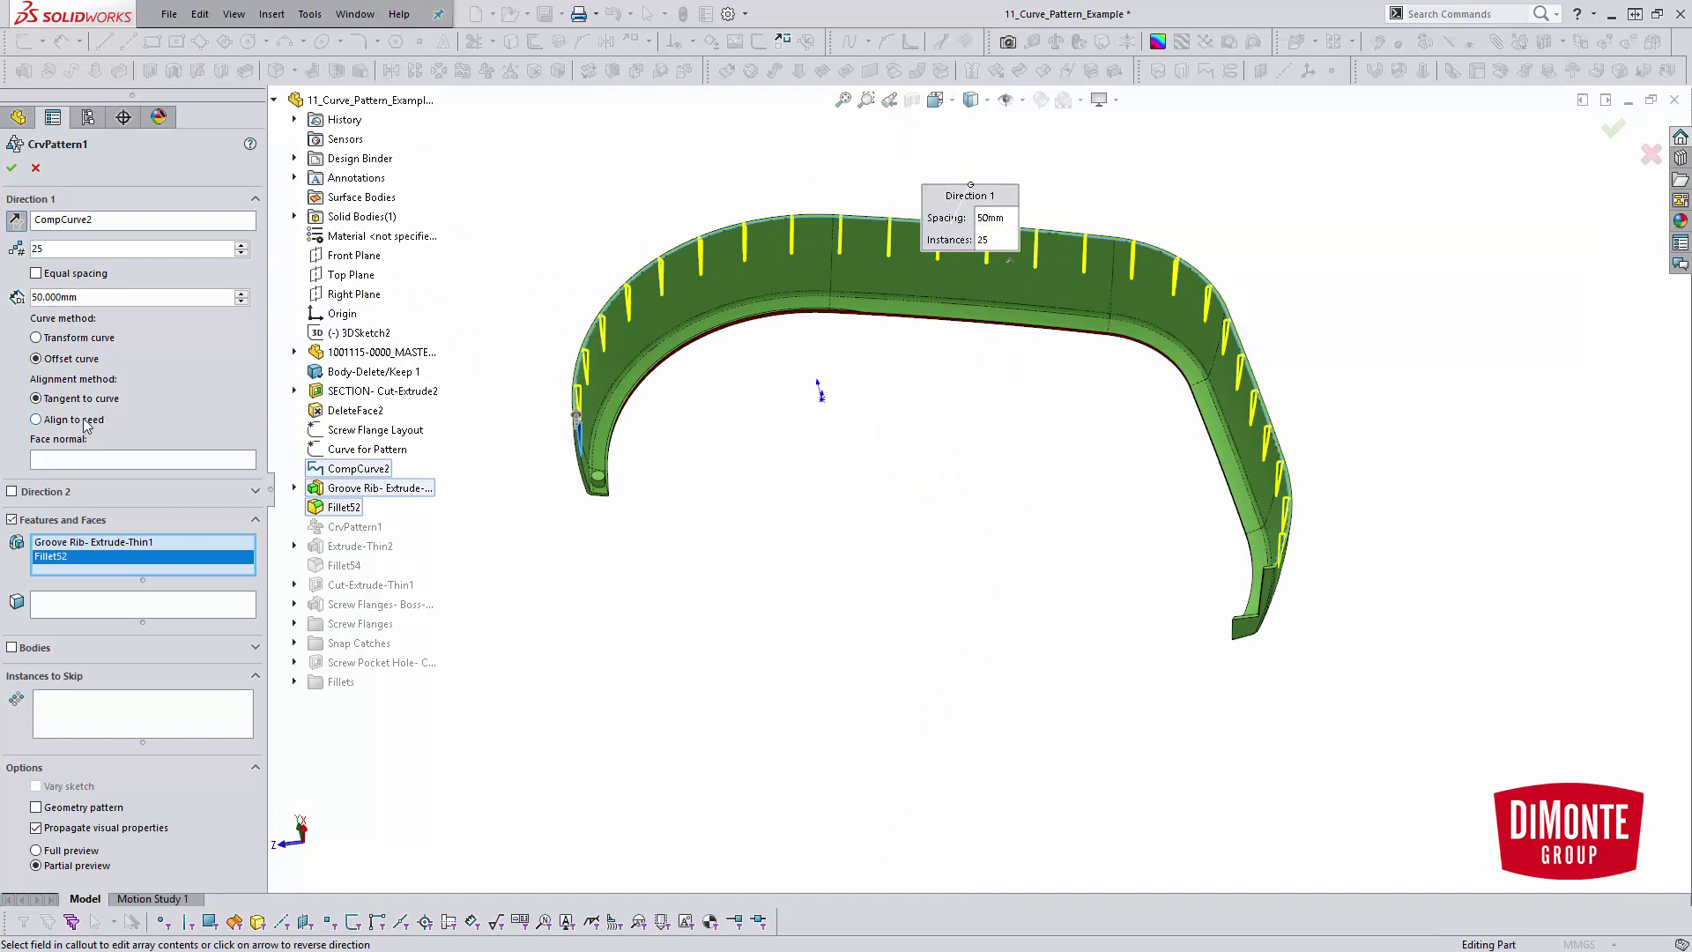
Preview the pattern aligned to seed, then revert the alignment to Tangent to curve
scroll(1293, 441, down, 8)
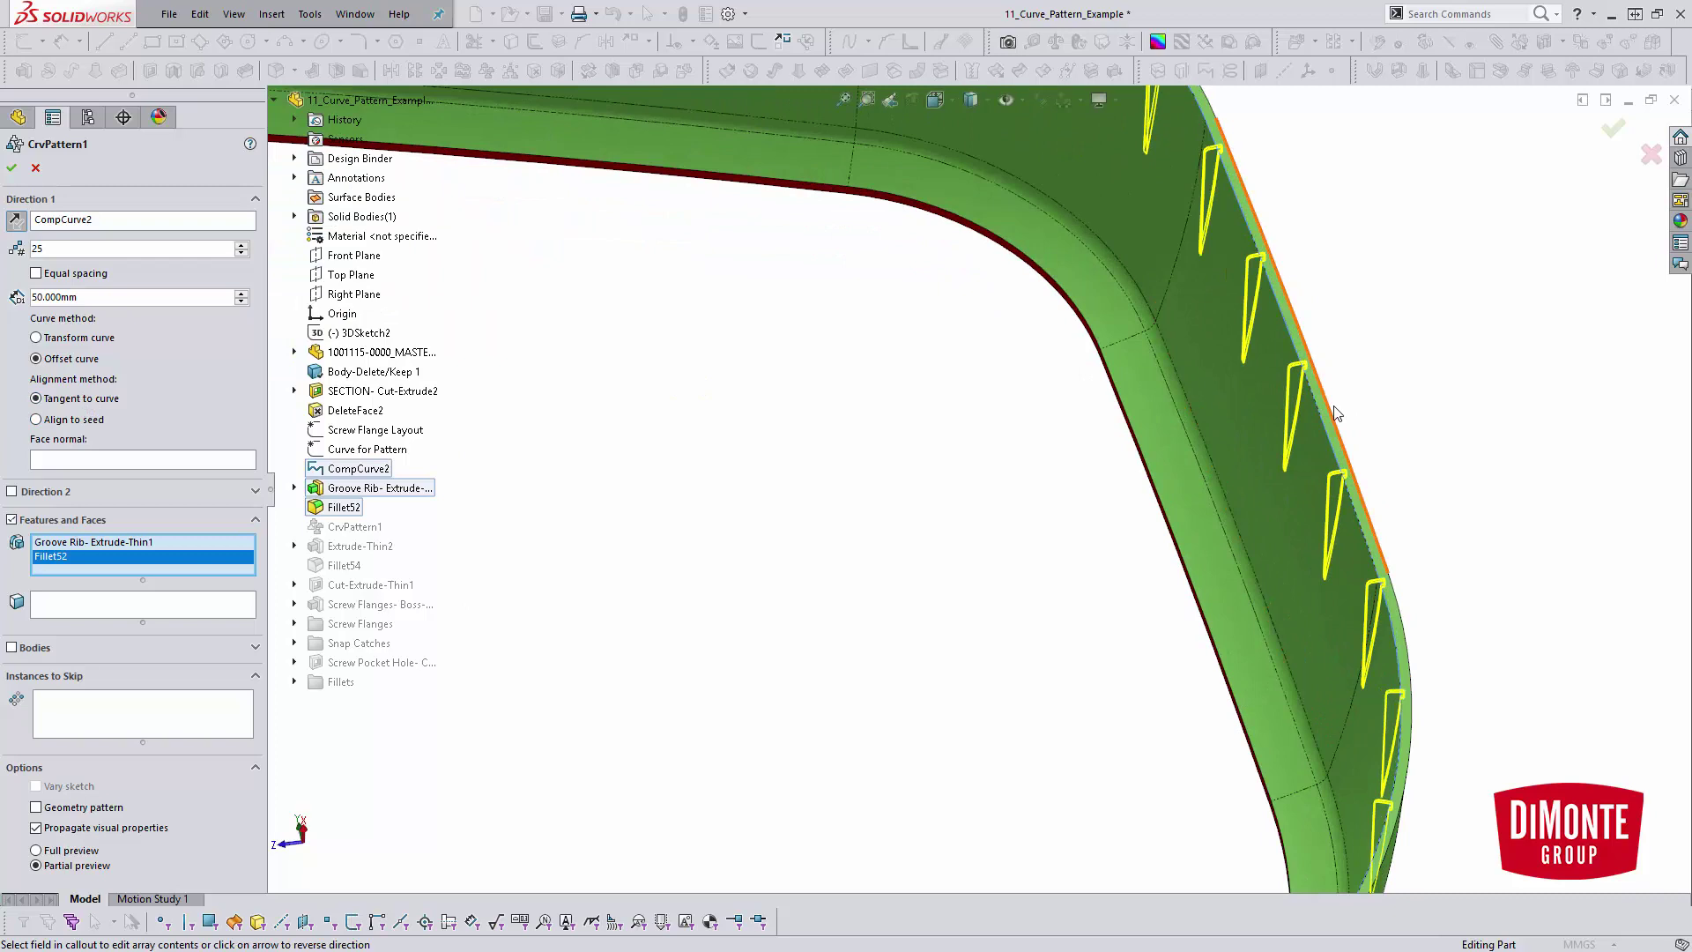
scroll(1320, 404, up, 3)
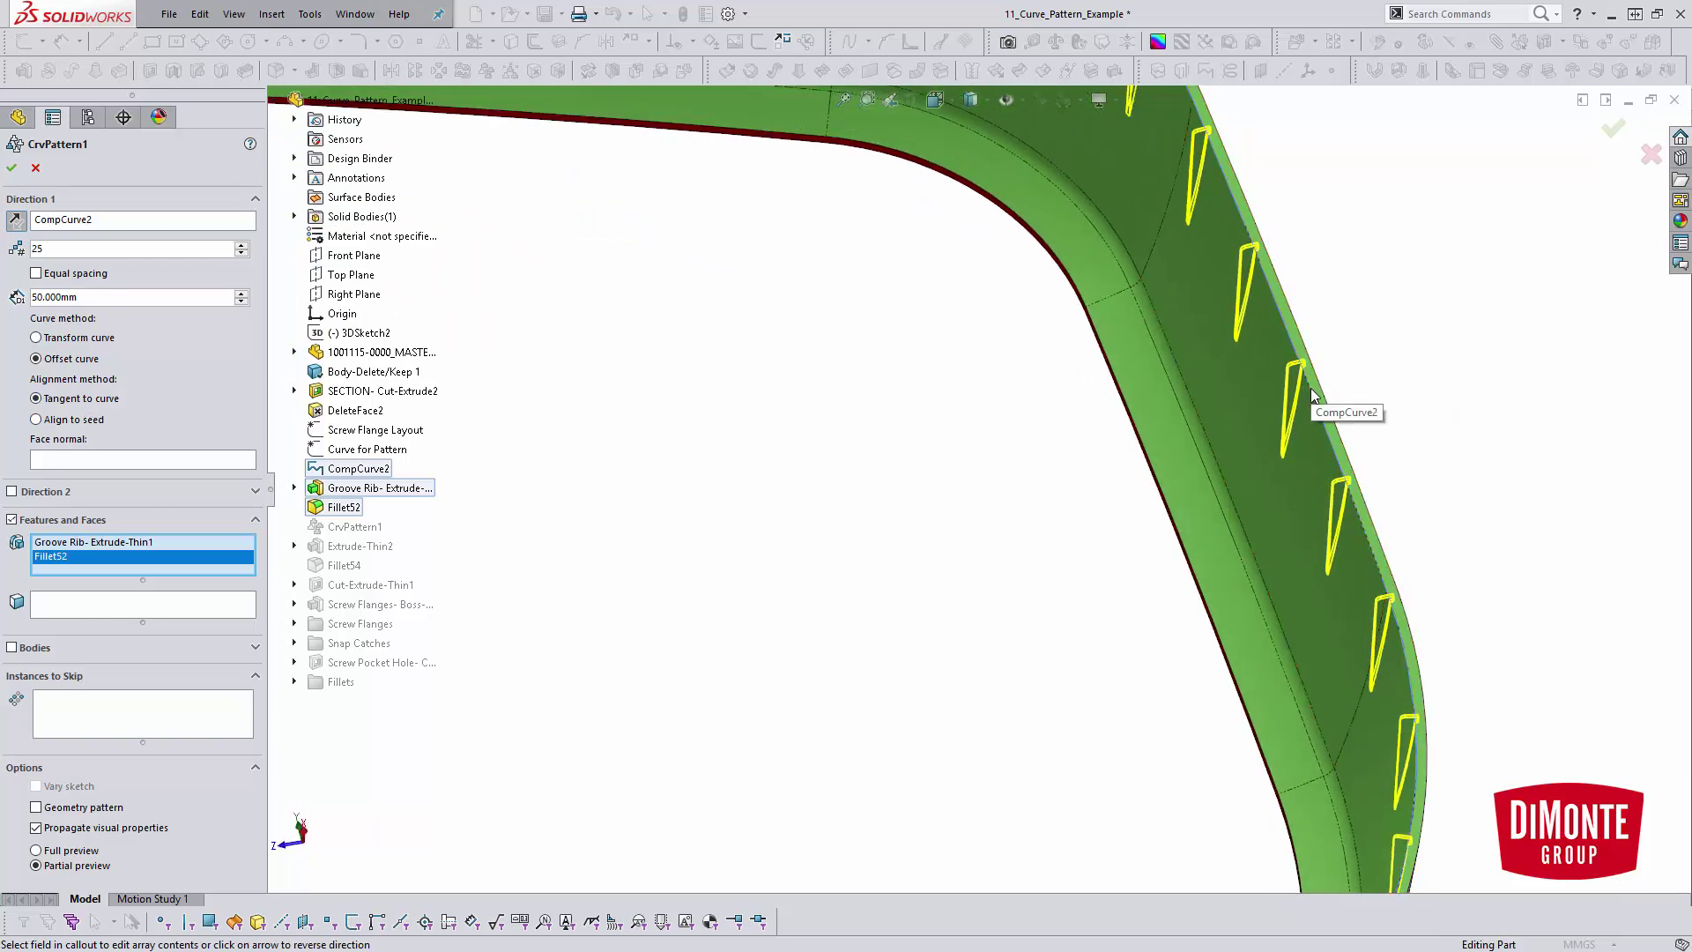
scroll(1310, 392, up, 2)
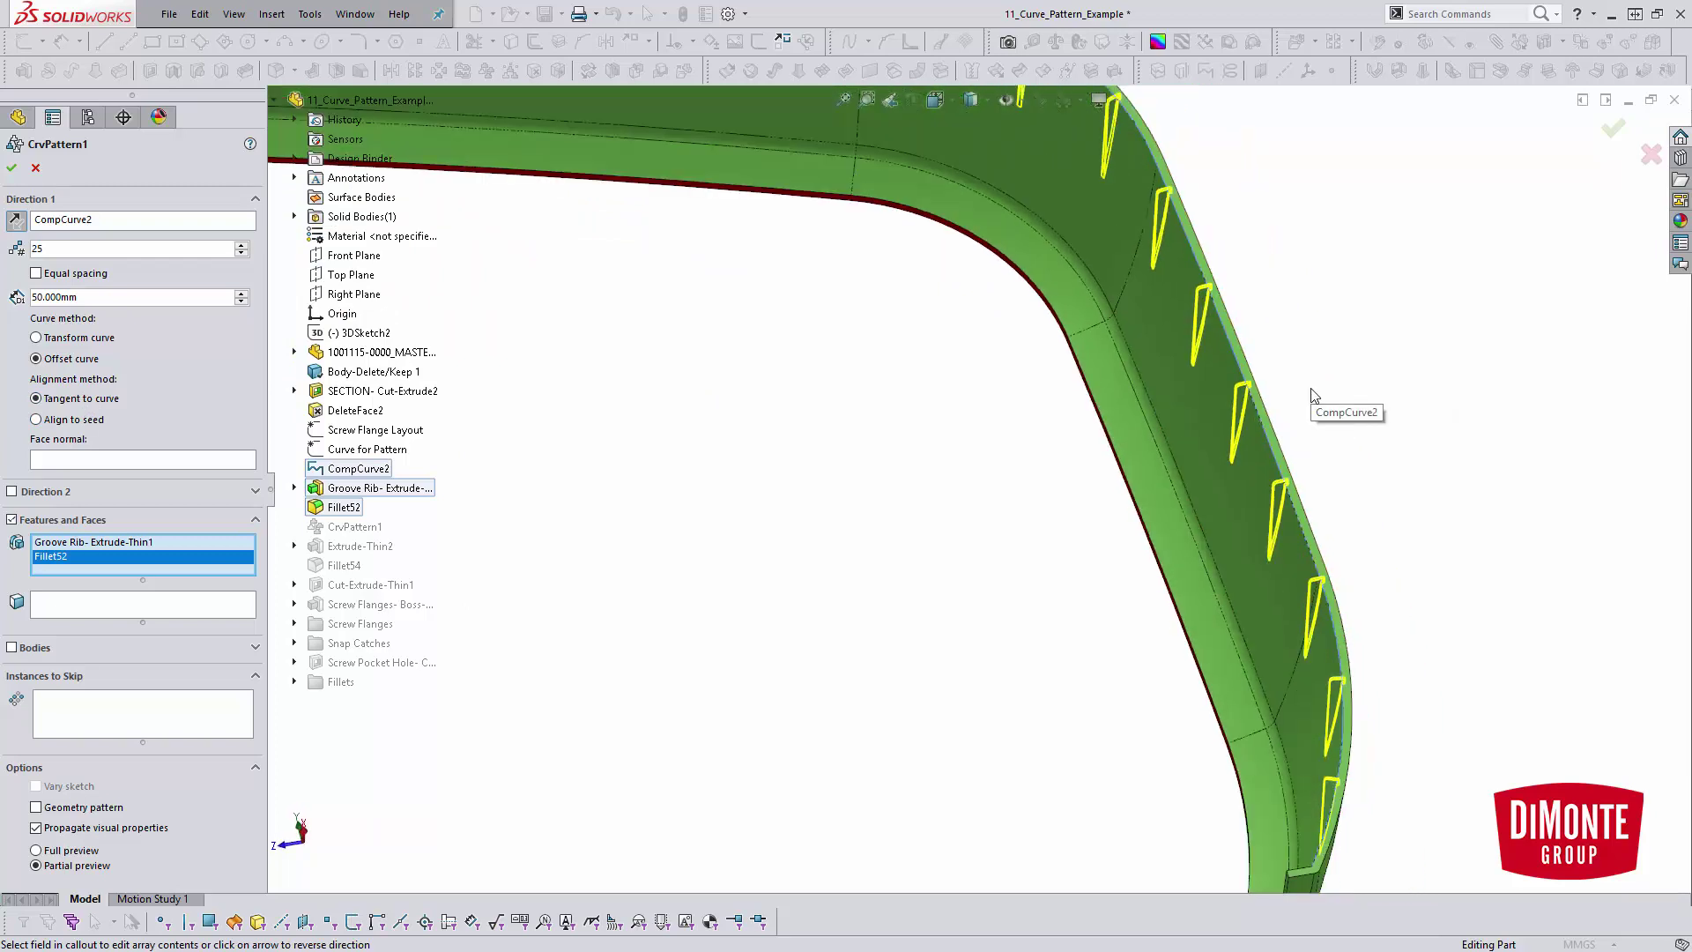
click(98, 424)
scroll(749, 463, up, 5)
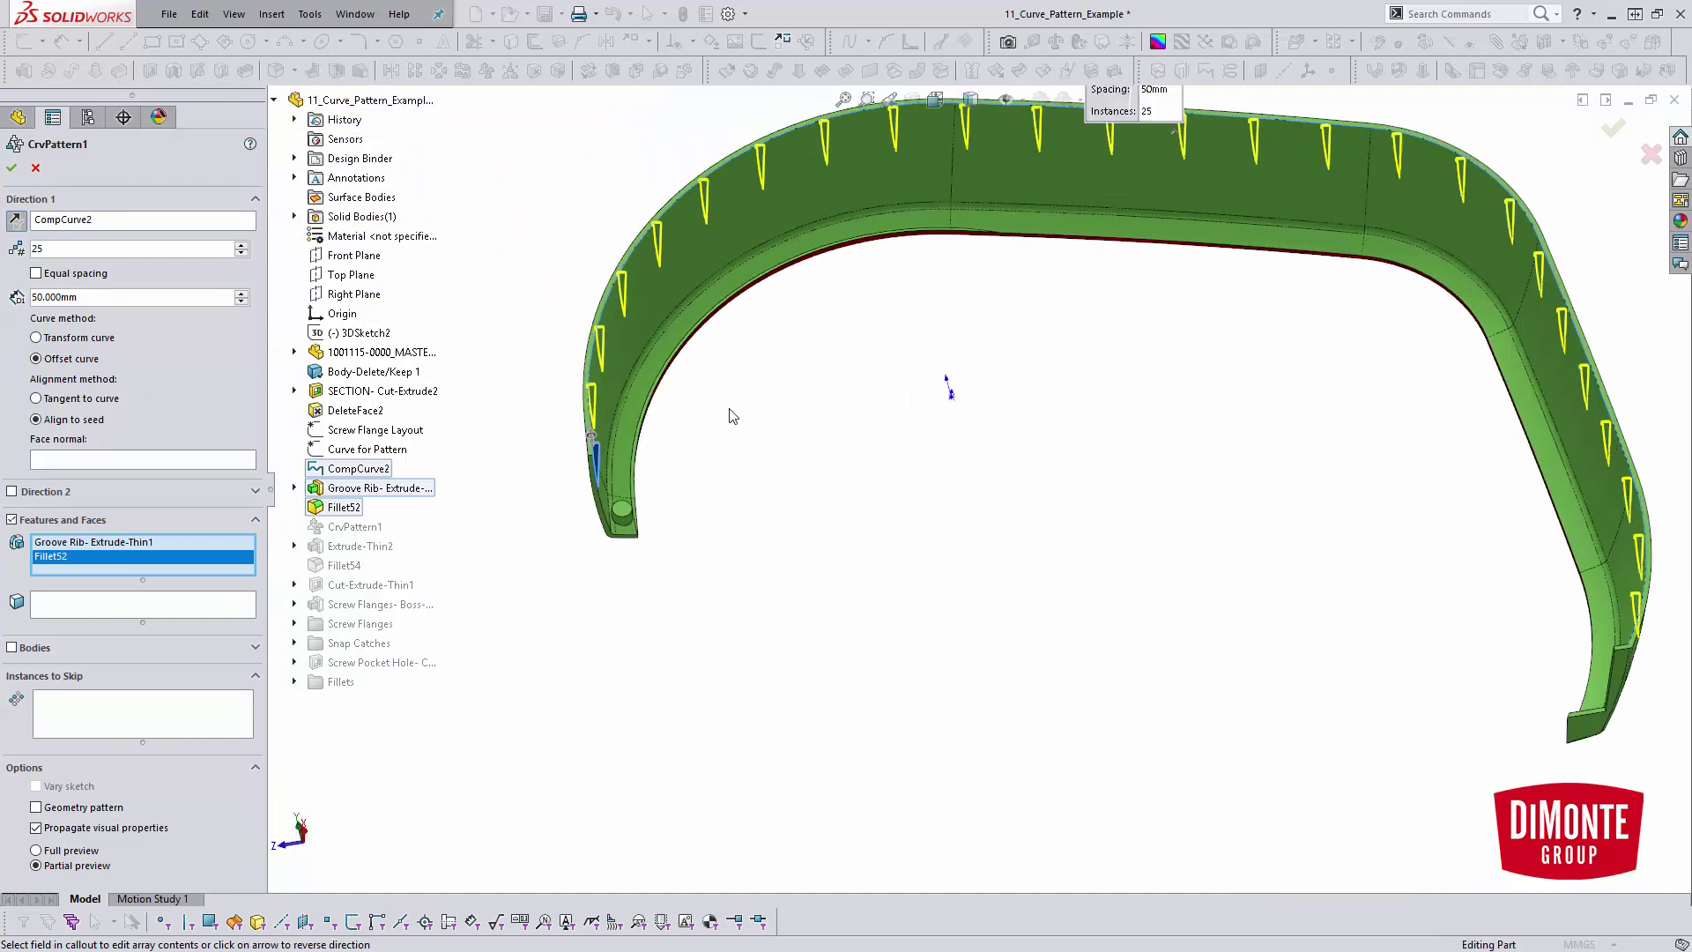
scroll(670, 467, down, 5)
scroll(561, 484, up, 3)
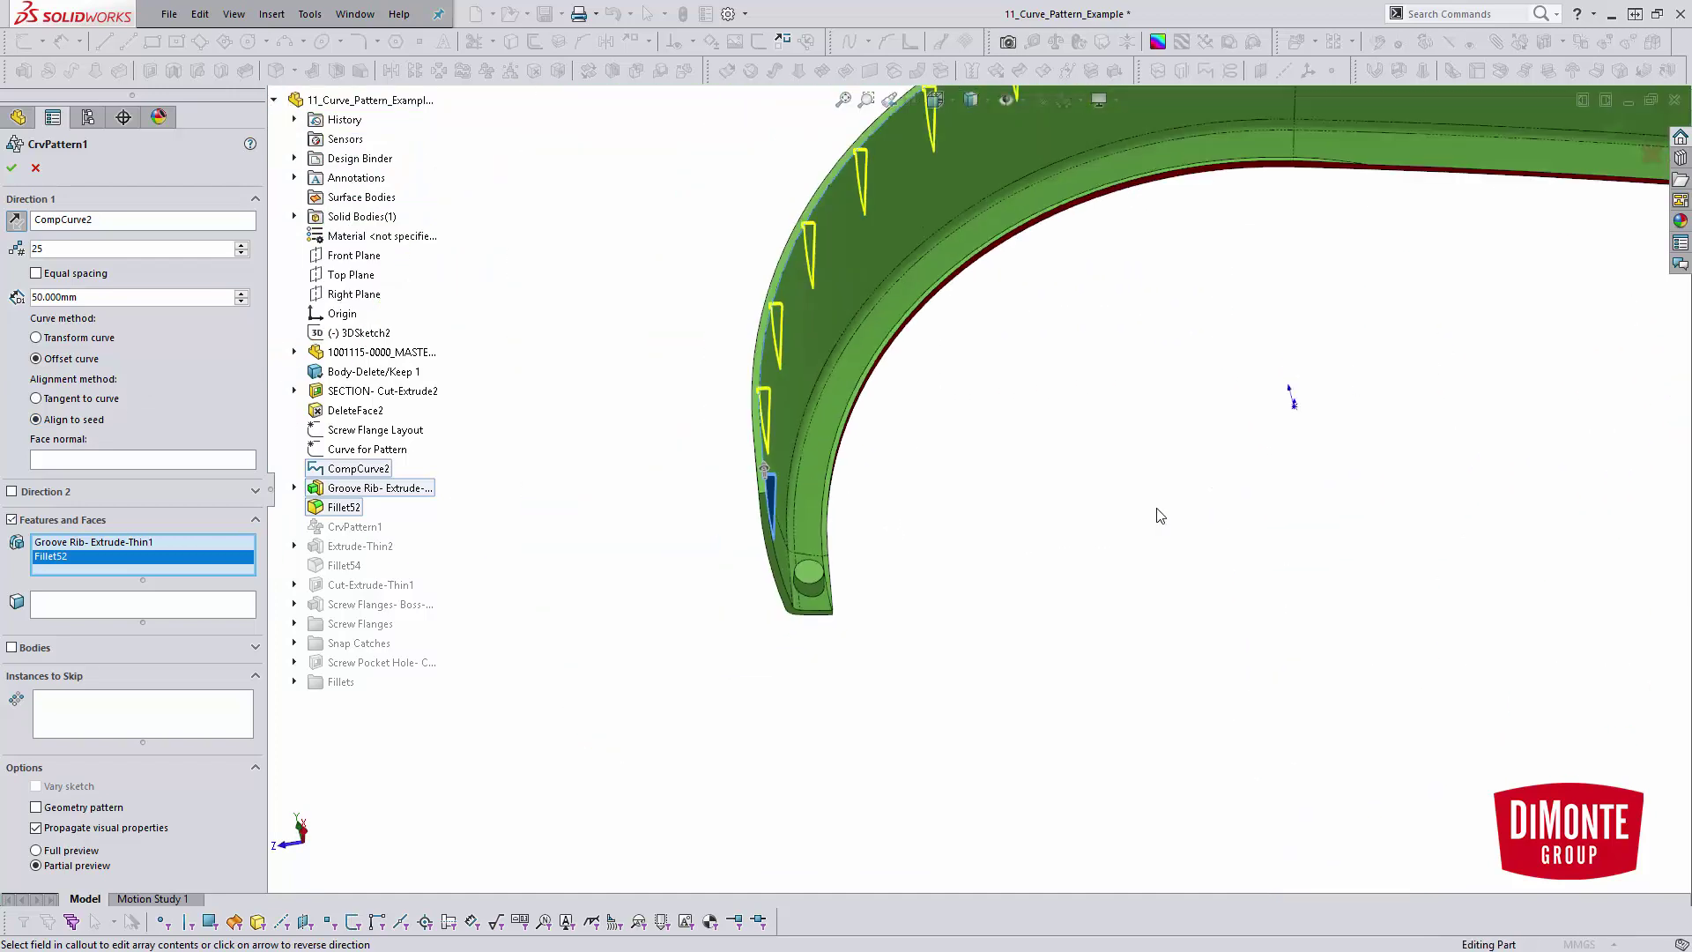
scroll(1160, 516, up, 3)
scroll(1157, 518, down, 8)
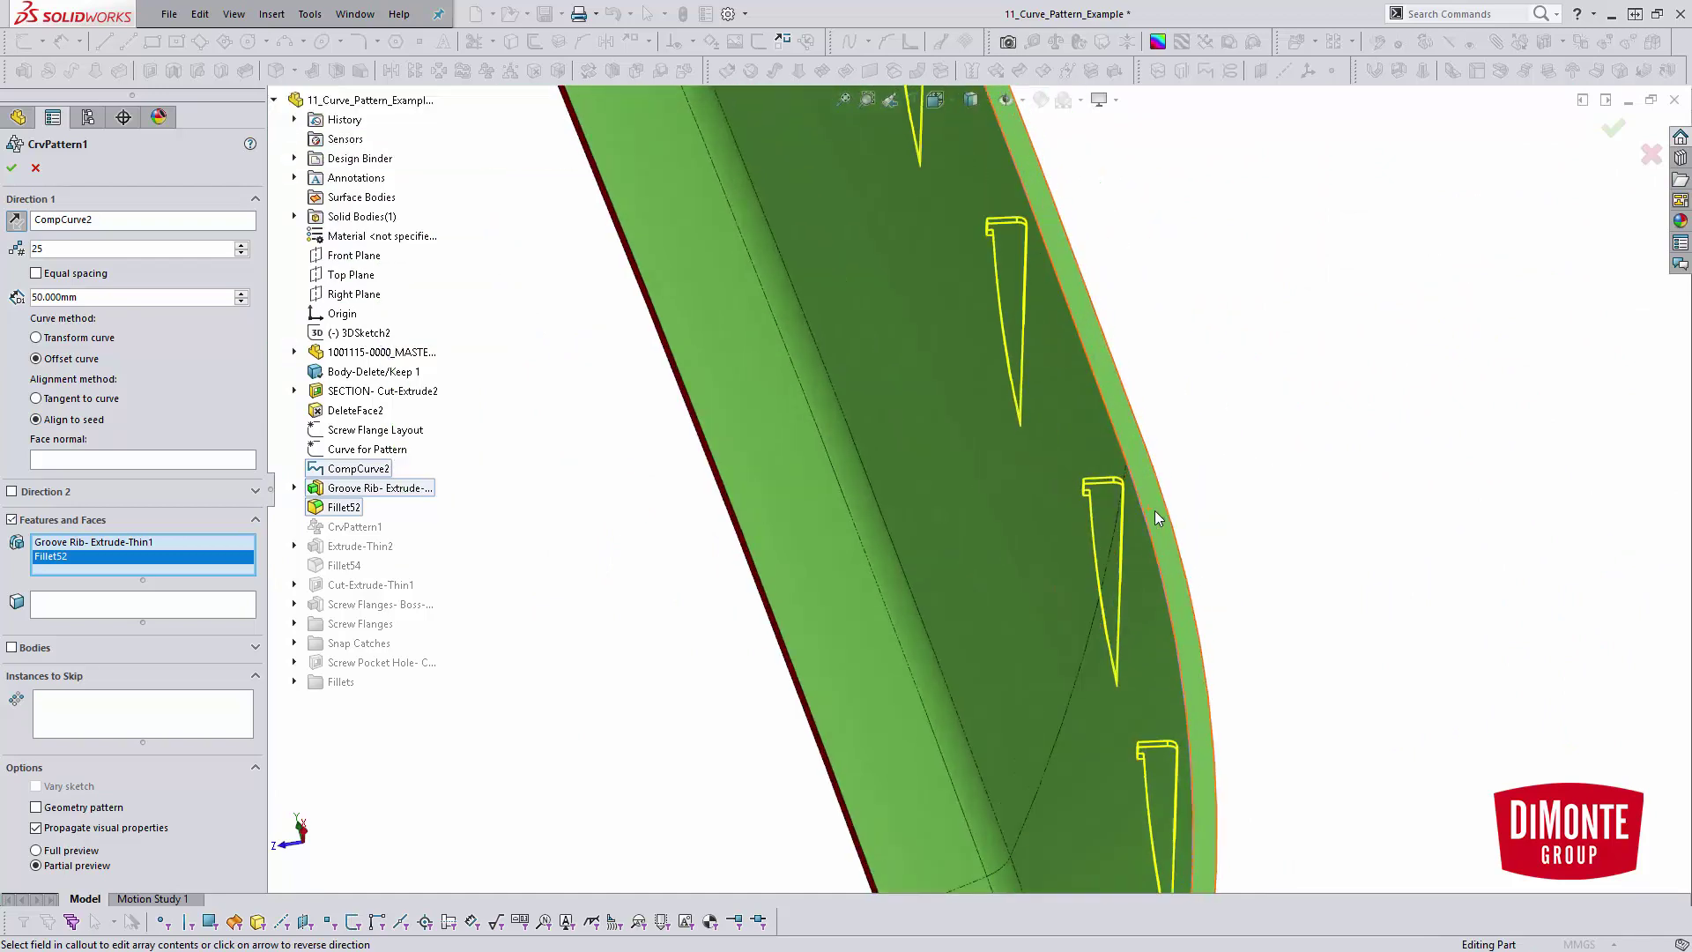
scroll(1140, 533, up, 5)
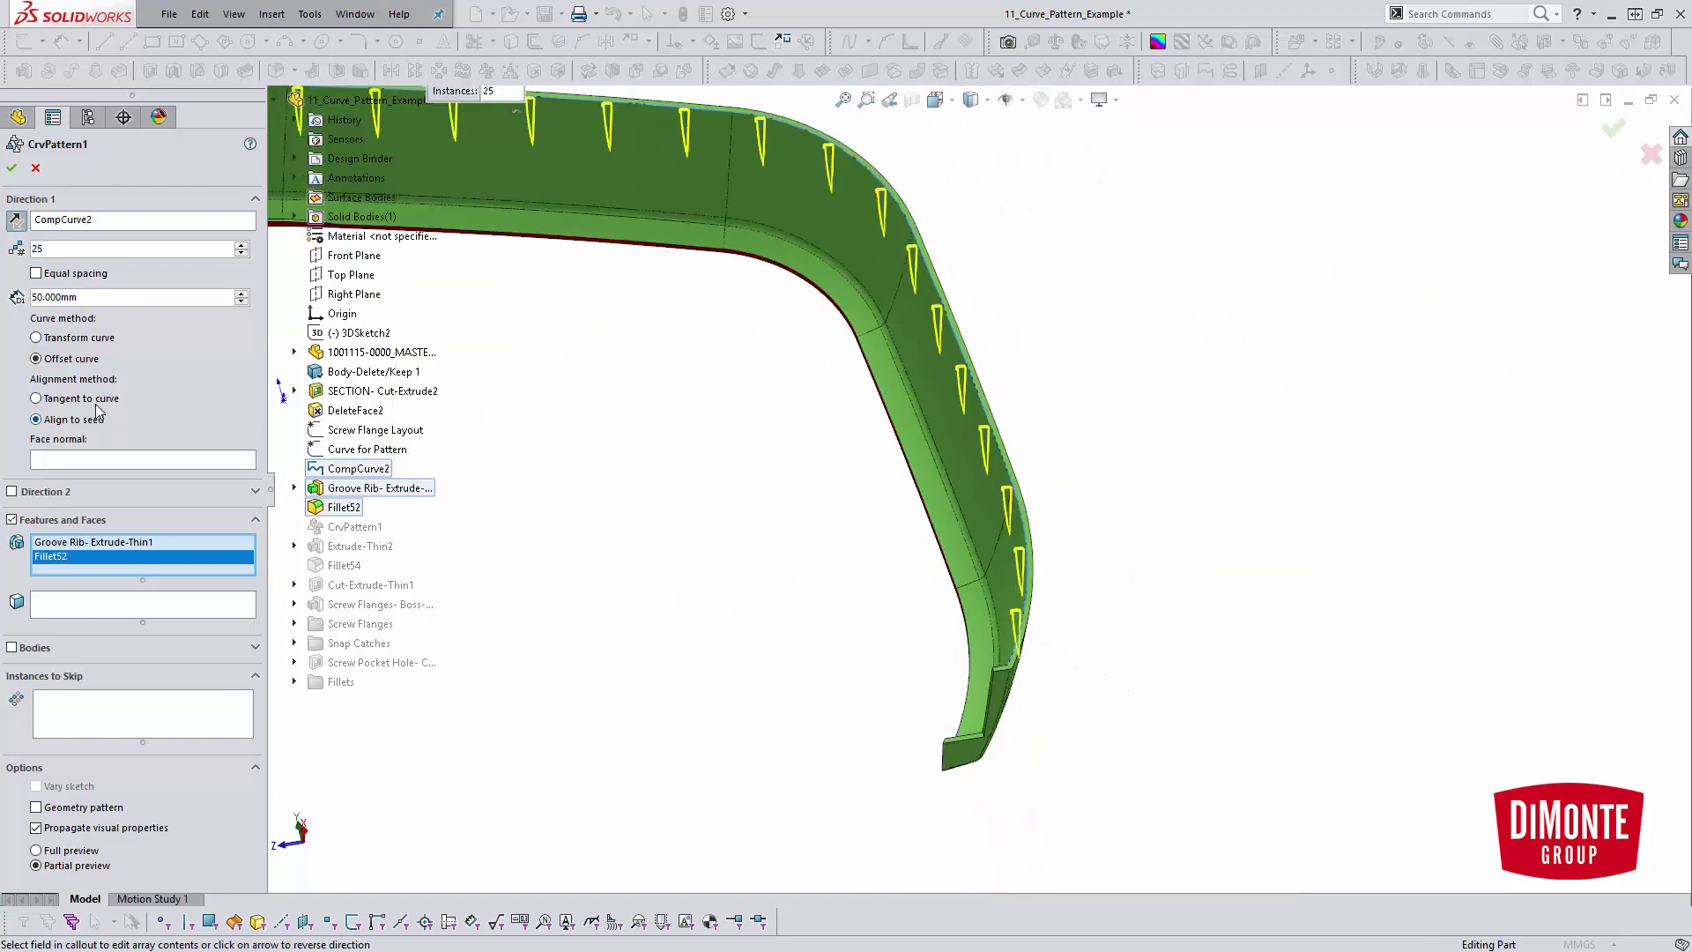
click(95, 401)
scroll(357, 449, up, 3)
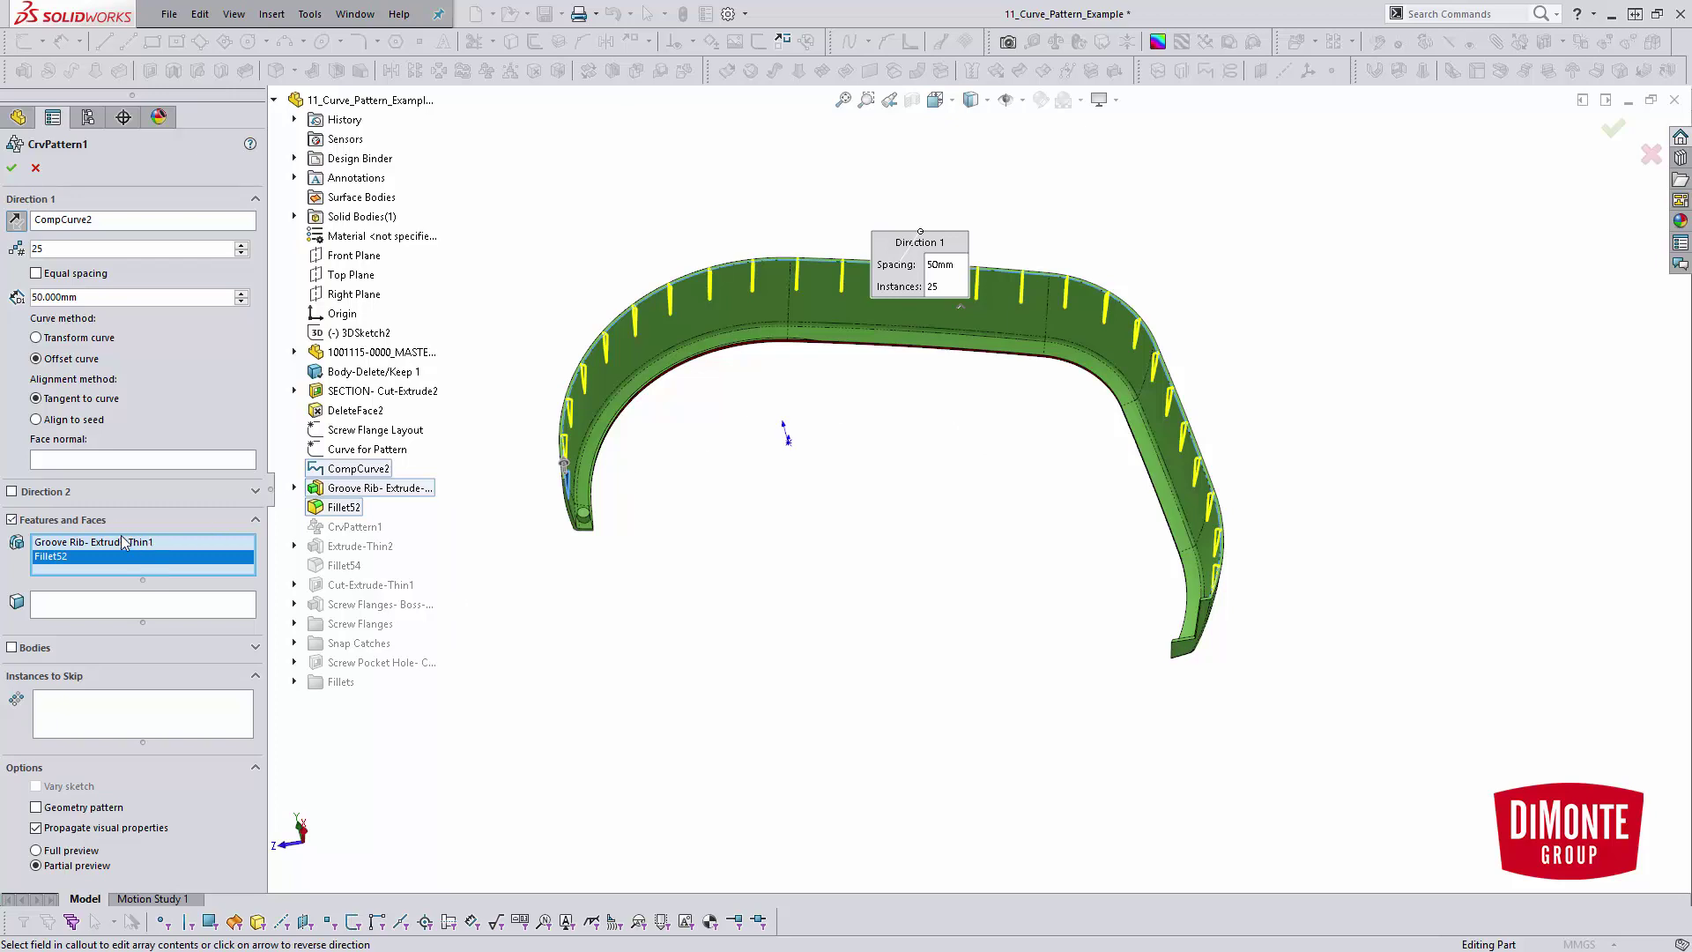
Review the instances-to-skip handles around the part and confirm CrvPattern1
click(108, 727)
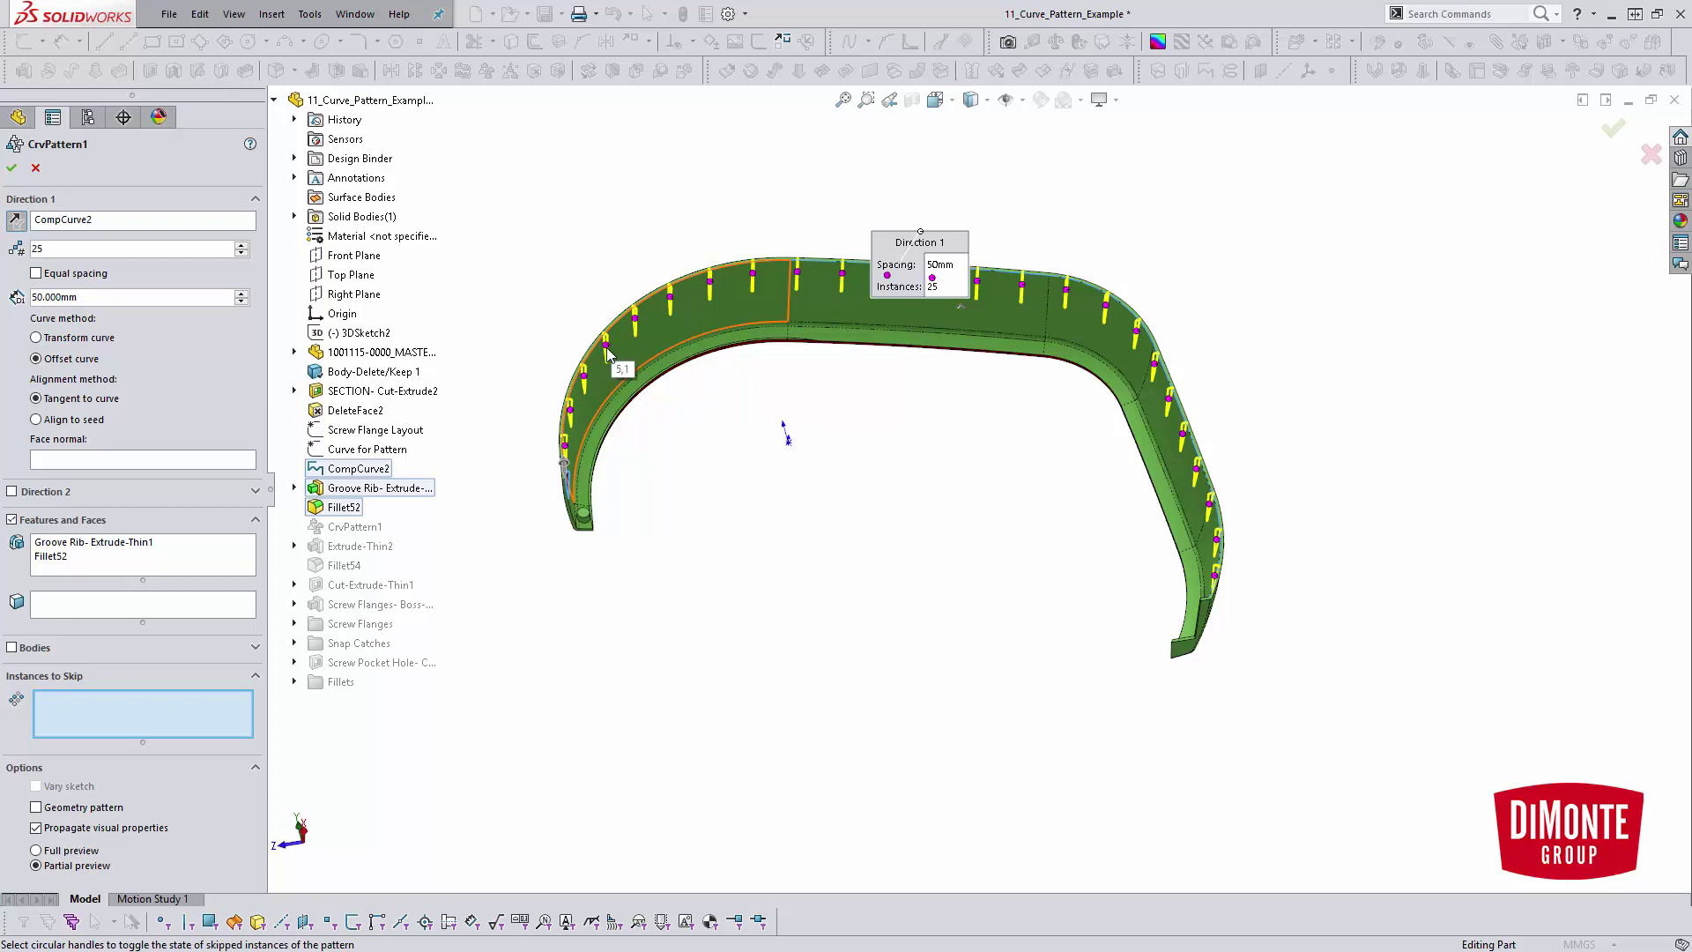
middle_drag(624, 424, 753, 340)
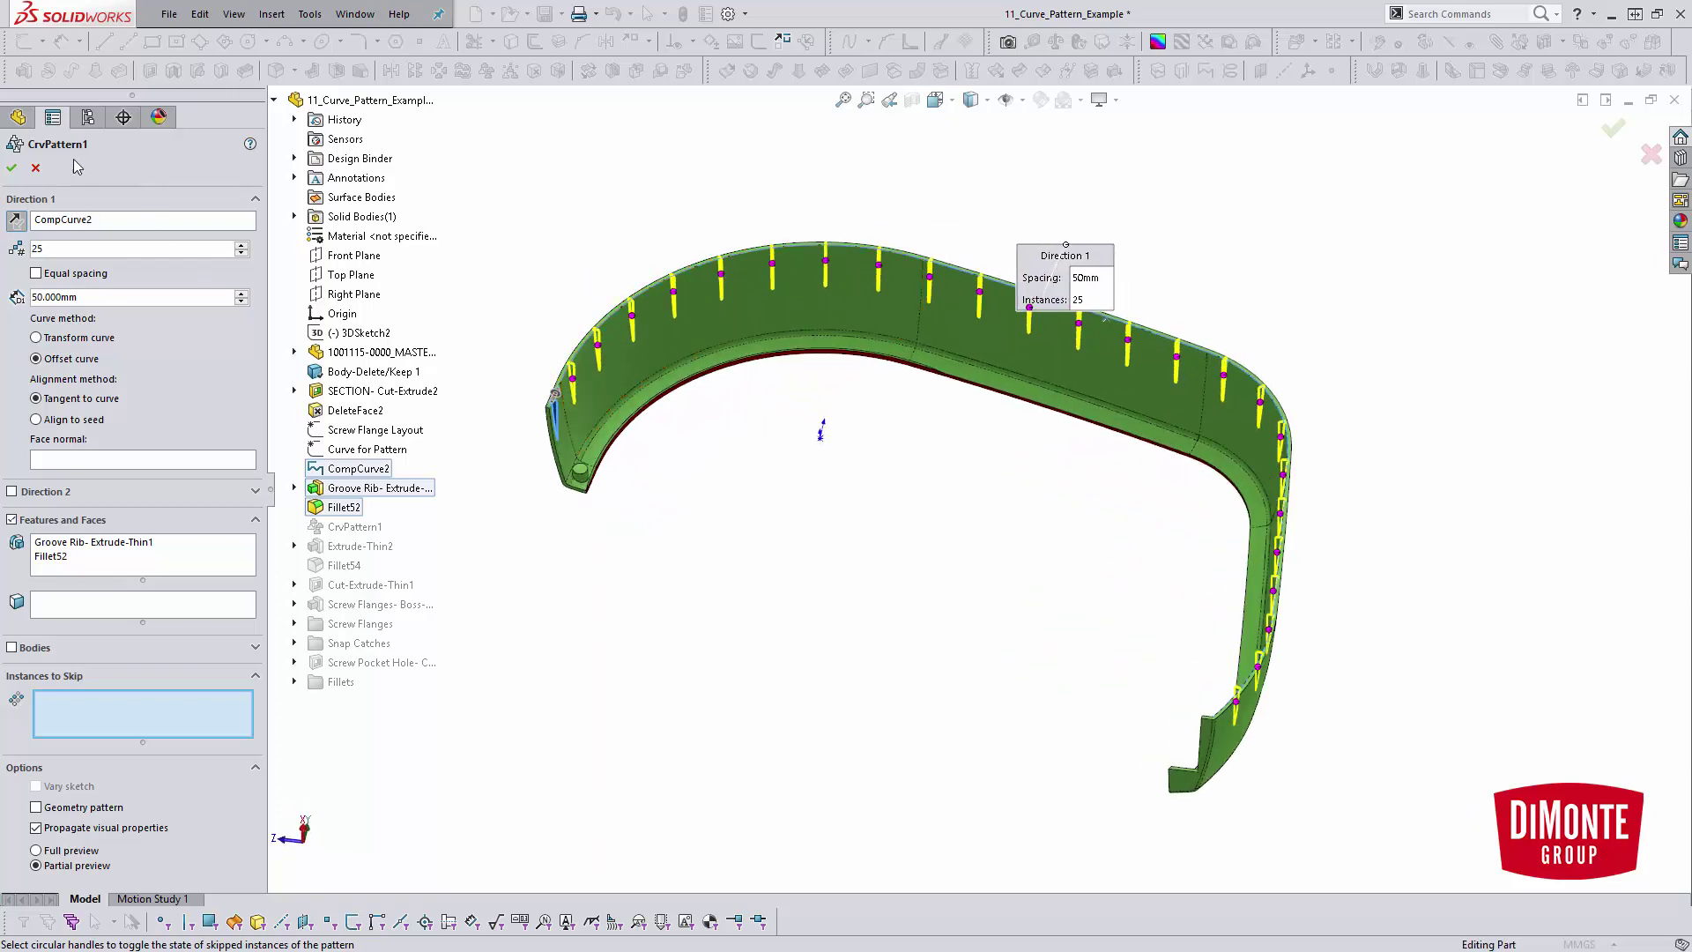
click(12, 167)
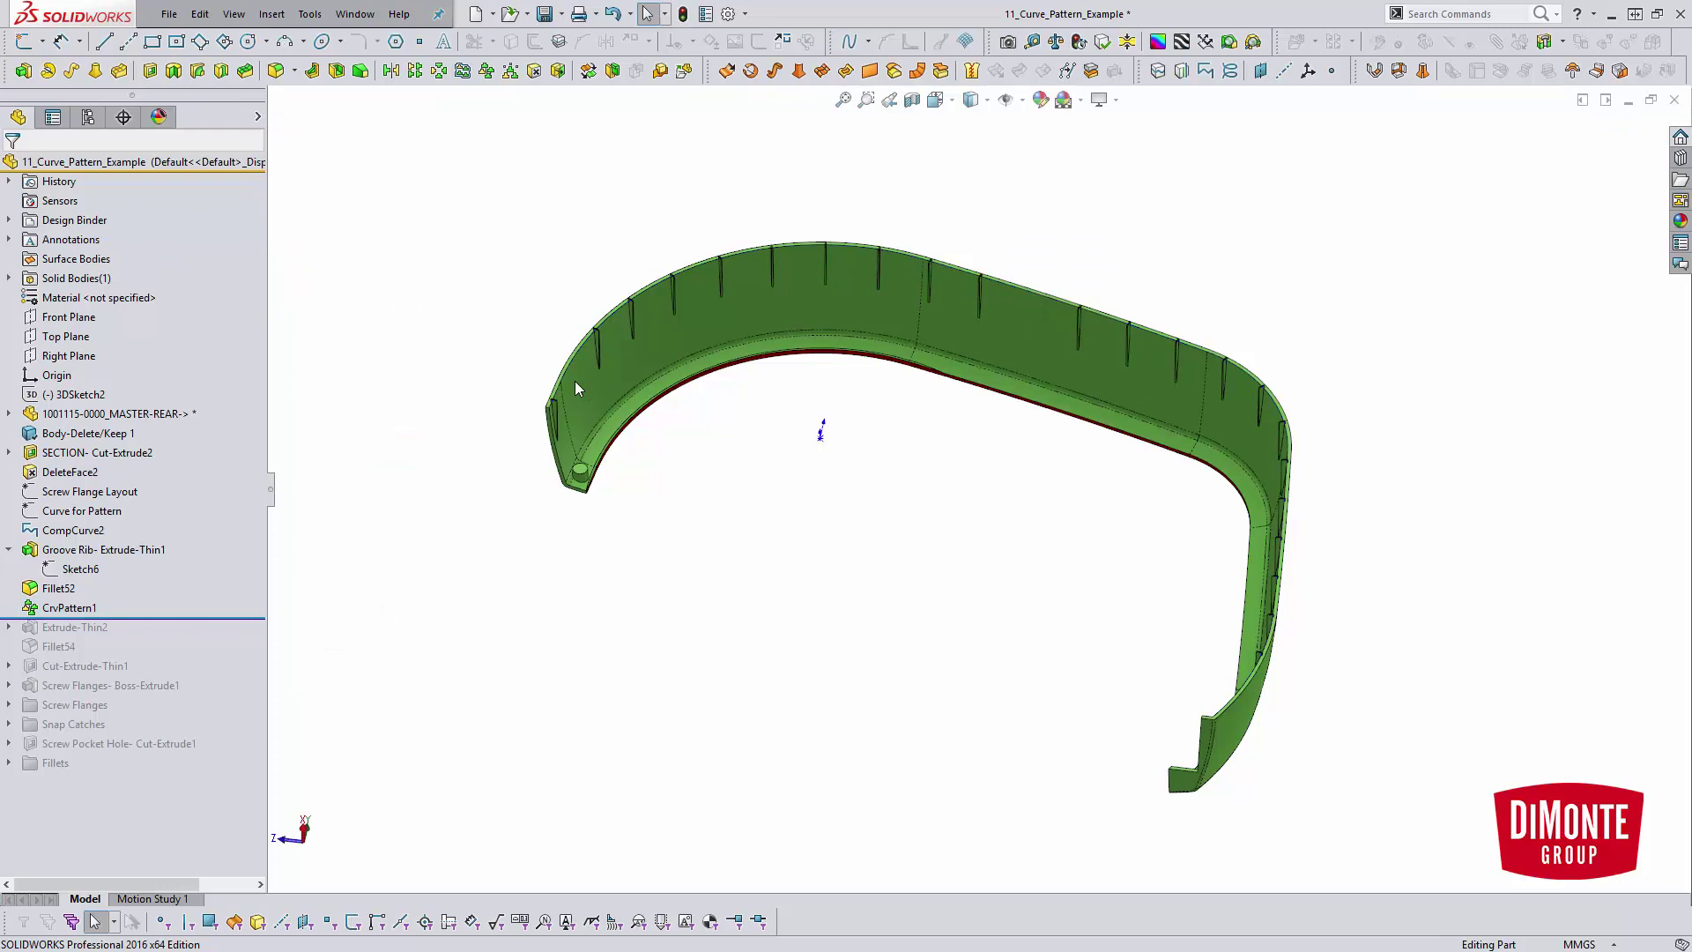
ctrl+middle_drag(931, 512, 880, 499)
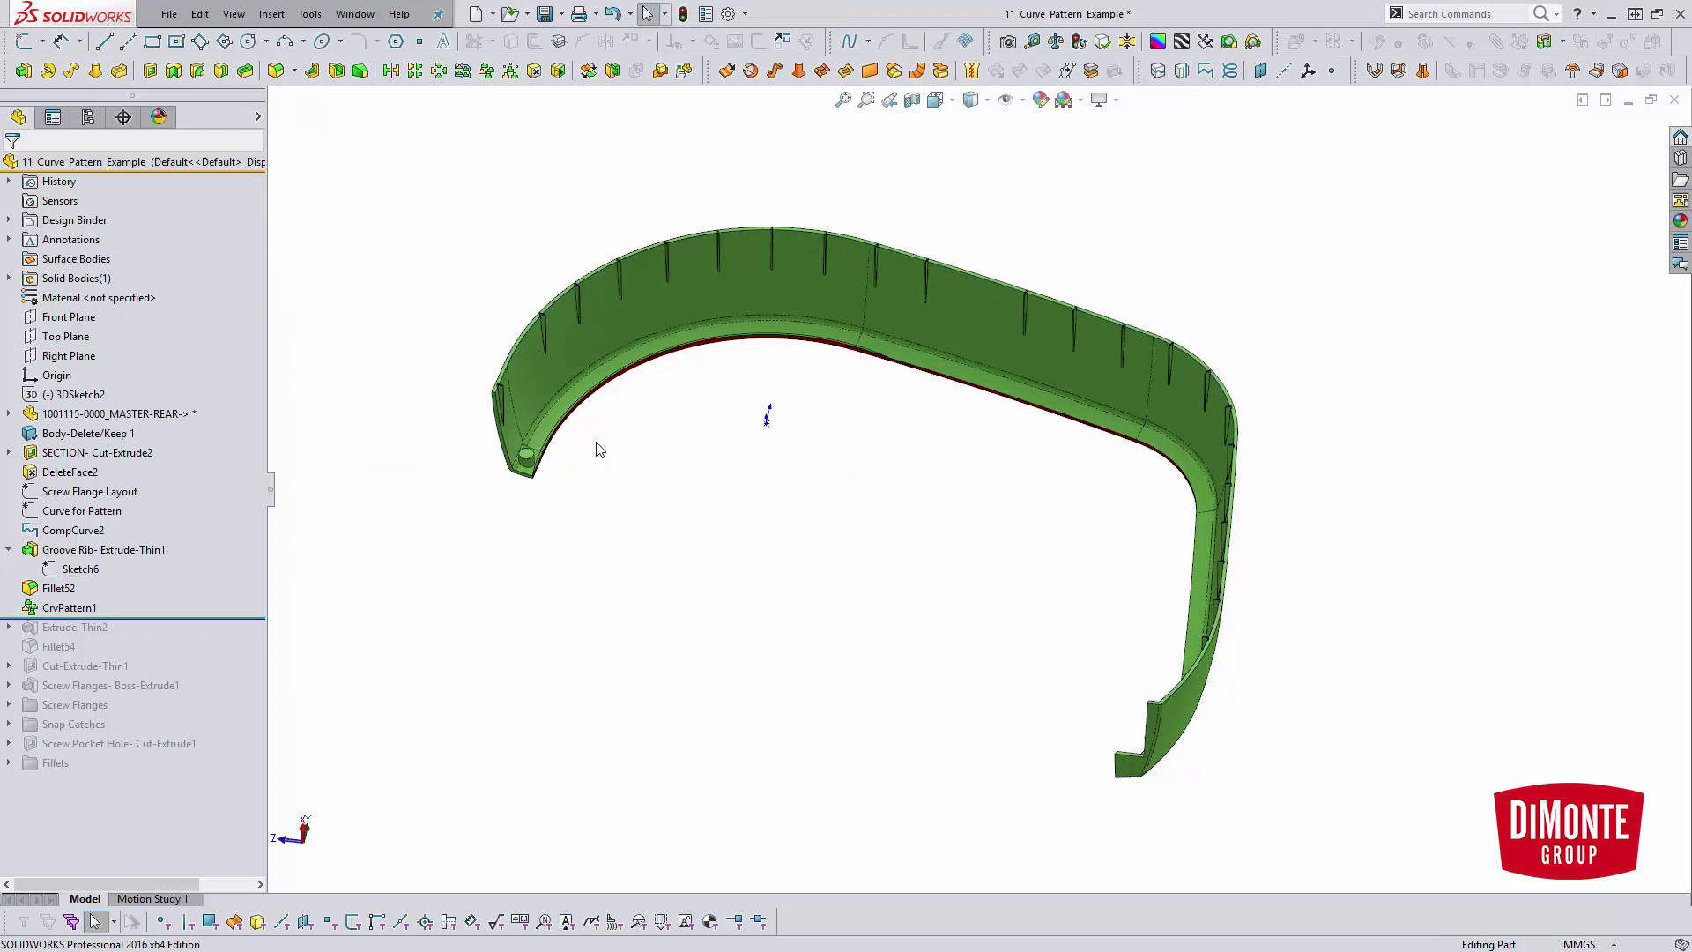
scroll(593, 436, down, 8)
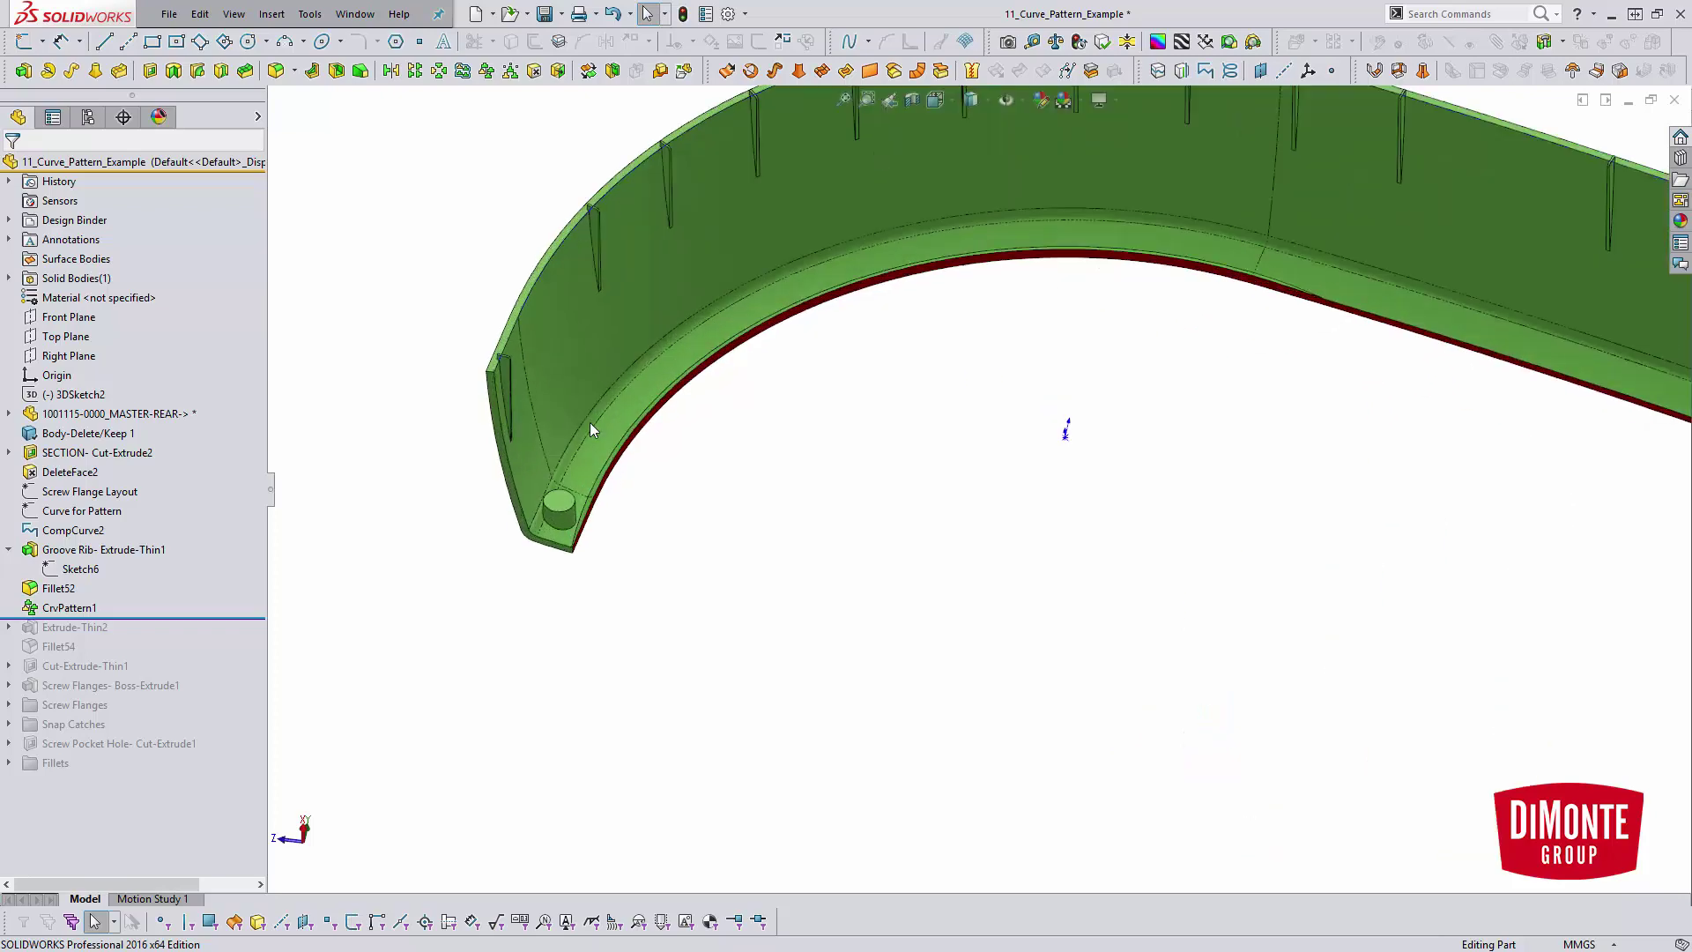
middle_drag(595, 304, 680, 350)
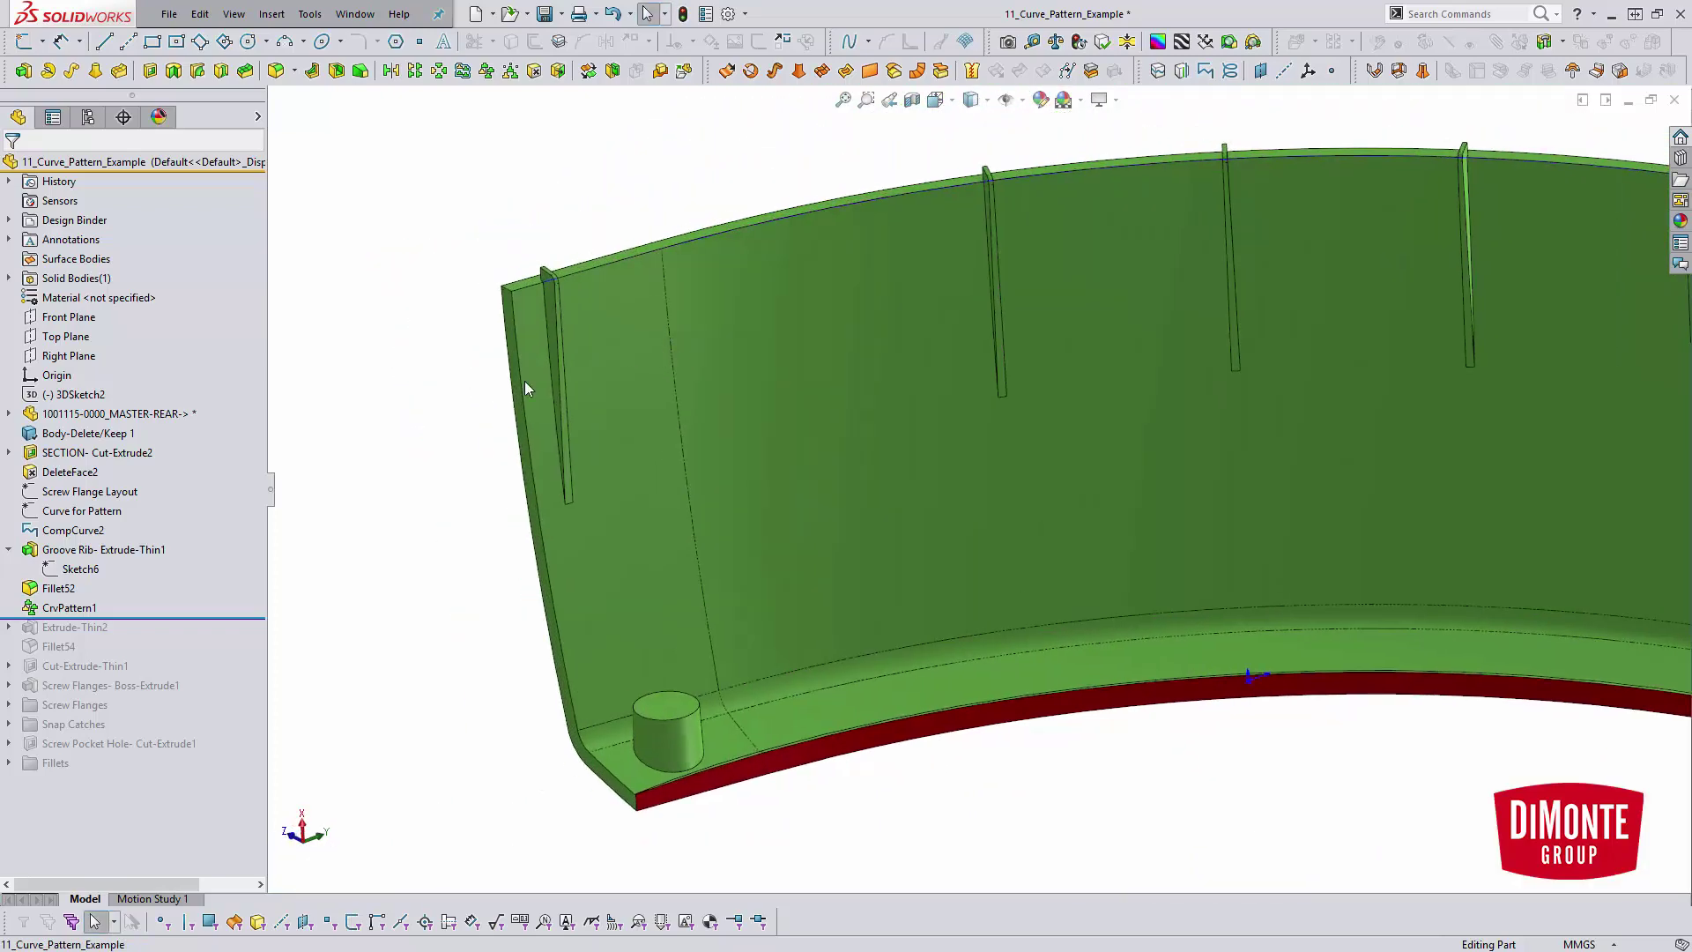
Edit Groove Rib- Extrude-Thin1, trying draft angles of 5° then 3° in both directions
click(102, 550)
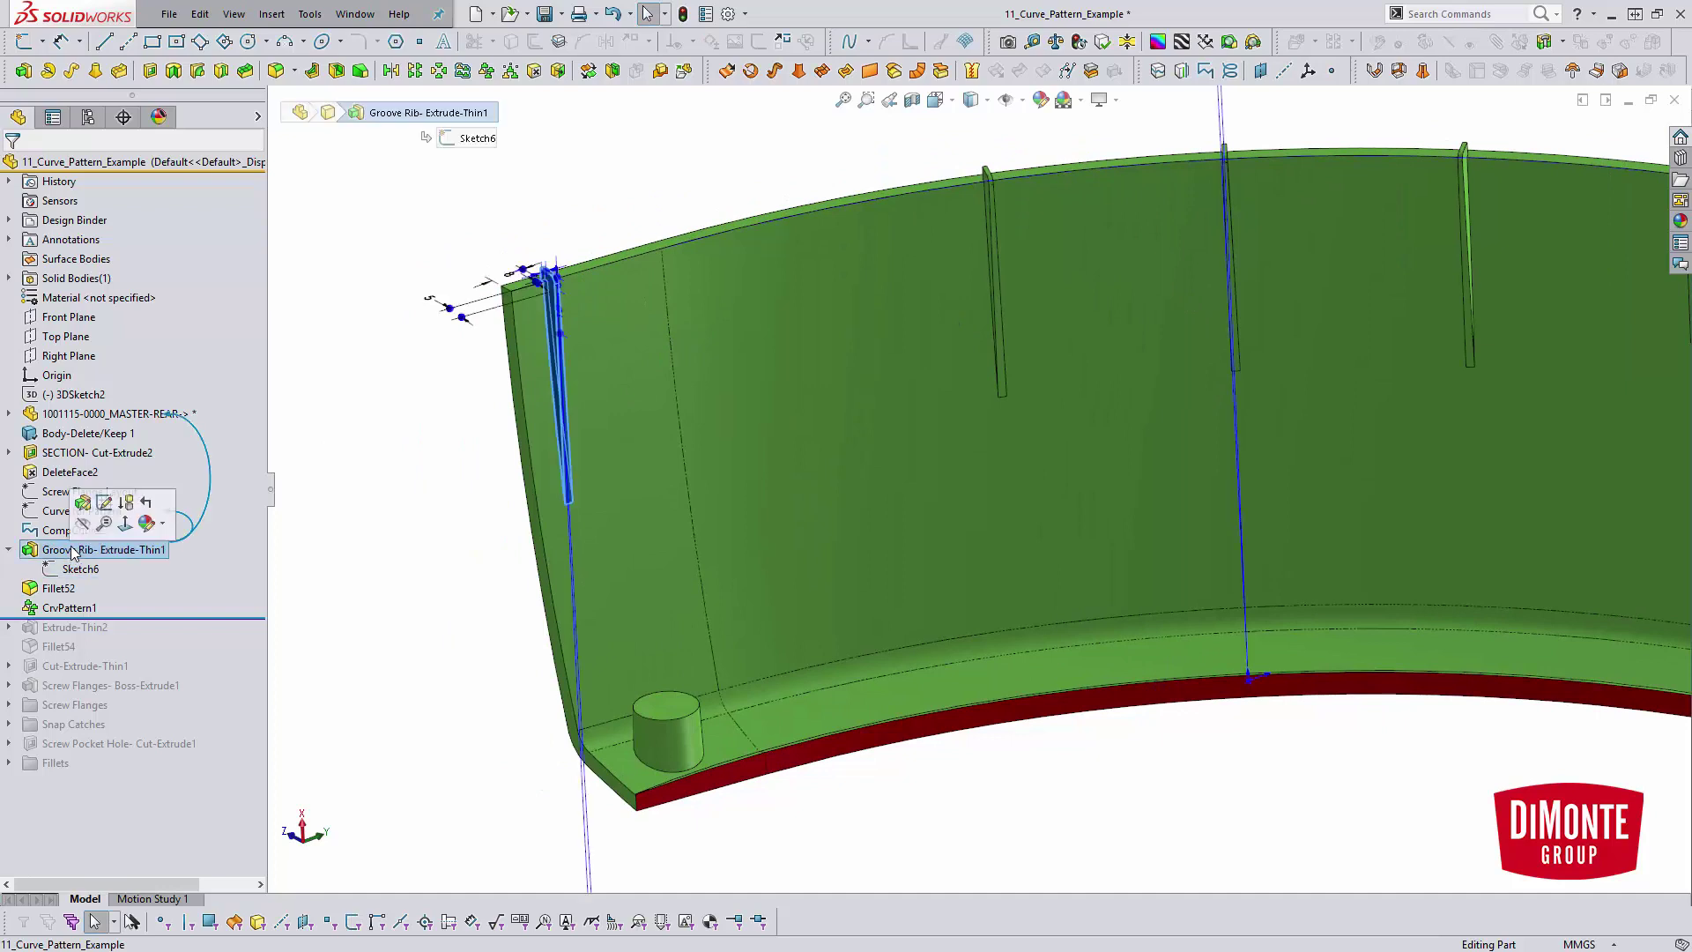
click(83, 503)
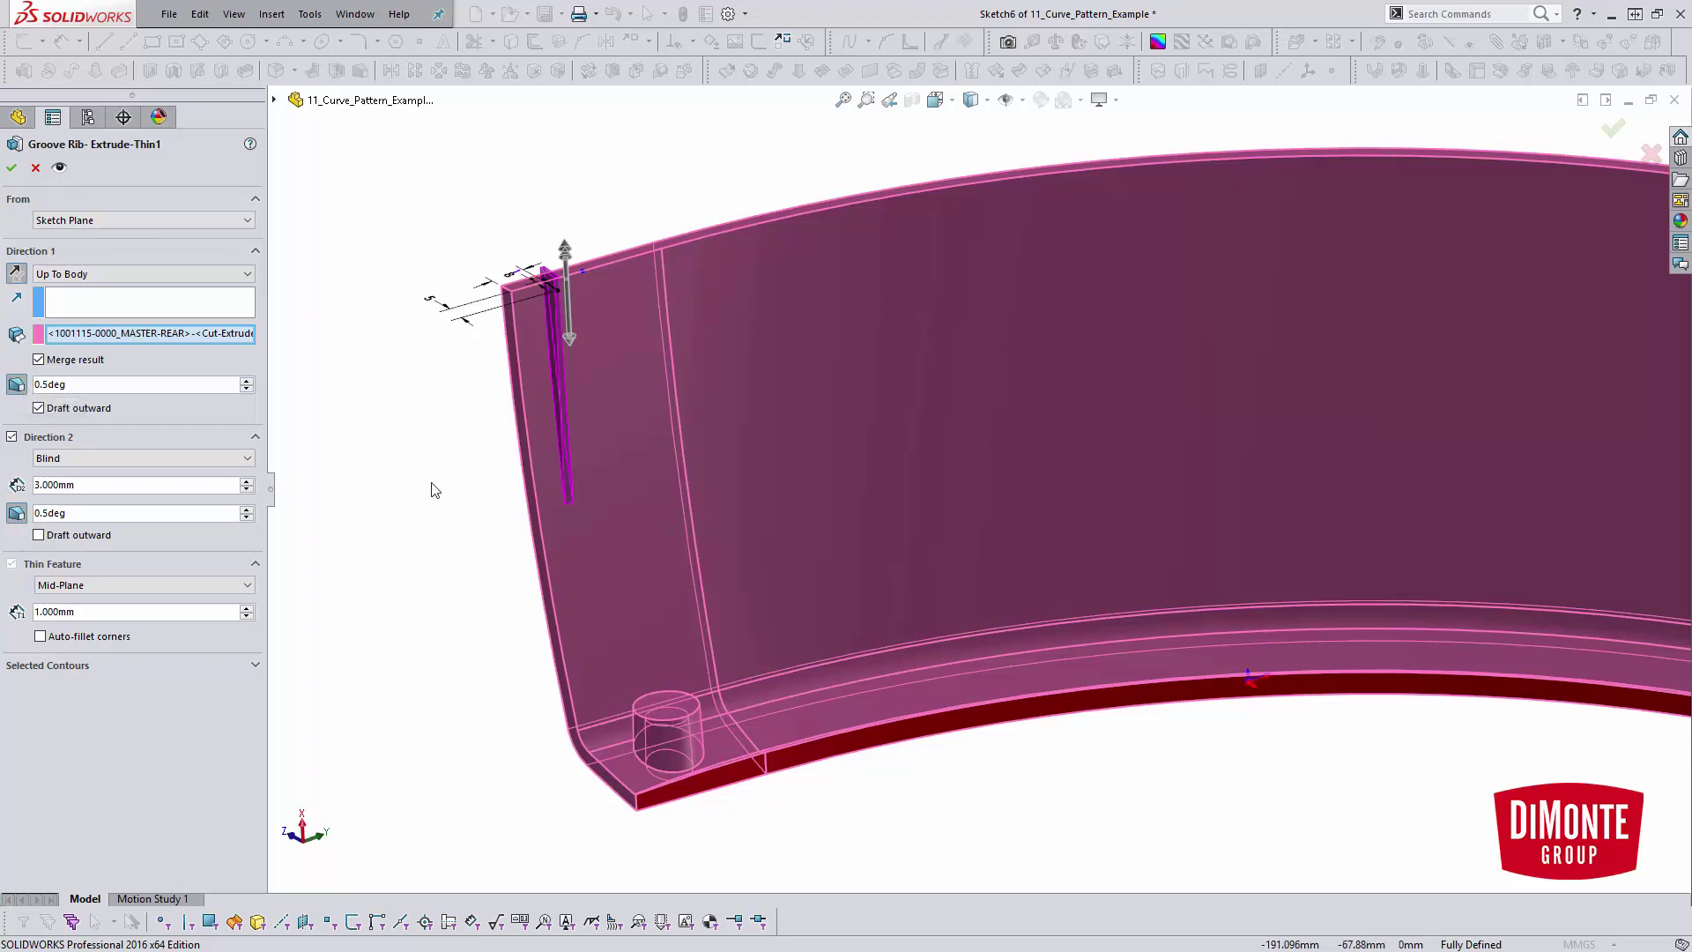
scroll(432, 481, down, 2)
double_click(99, 516)
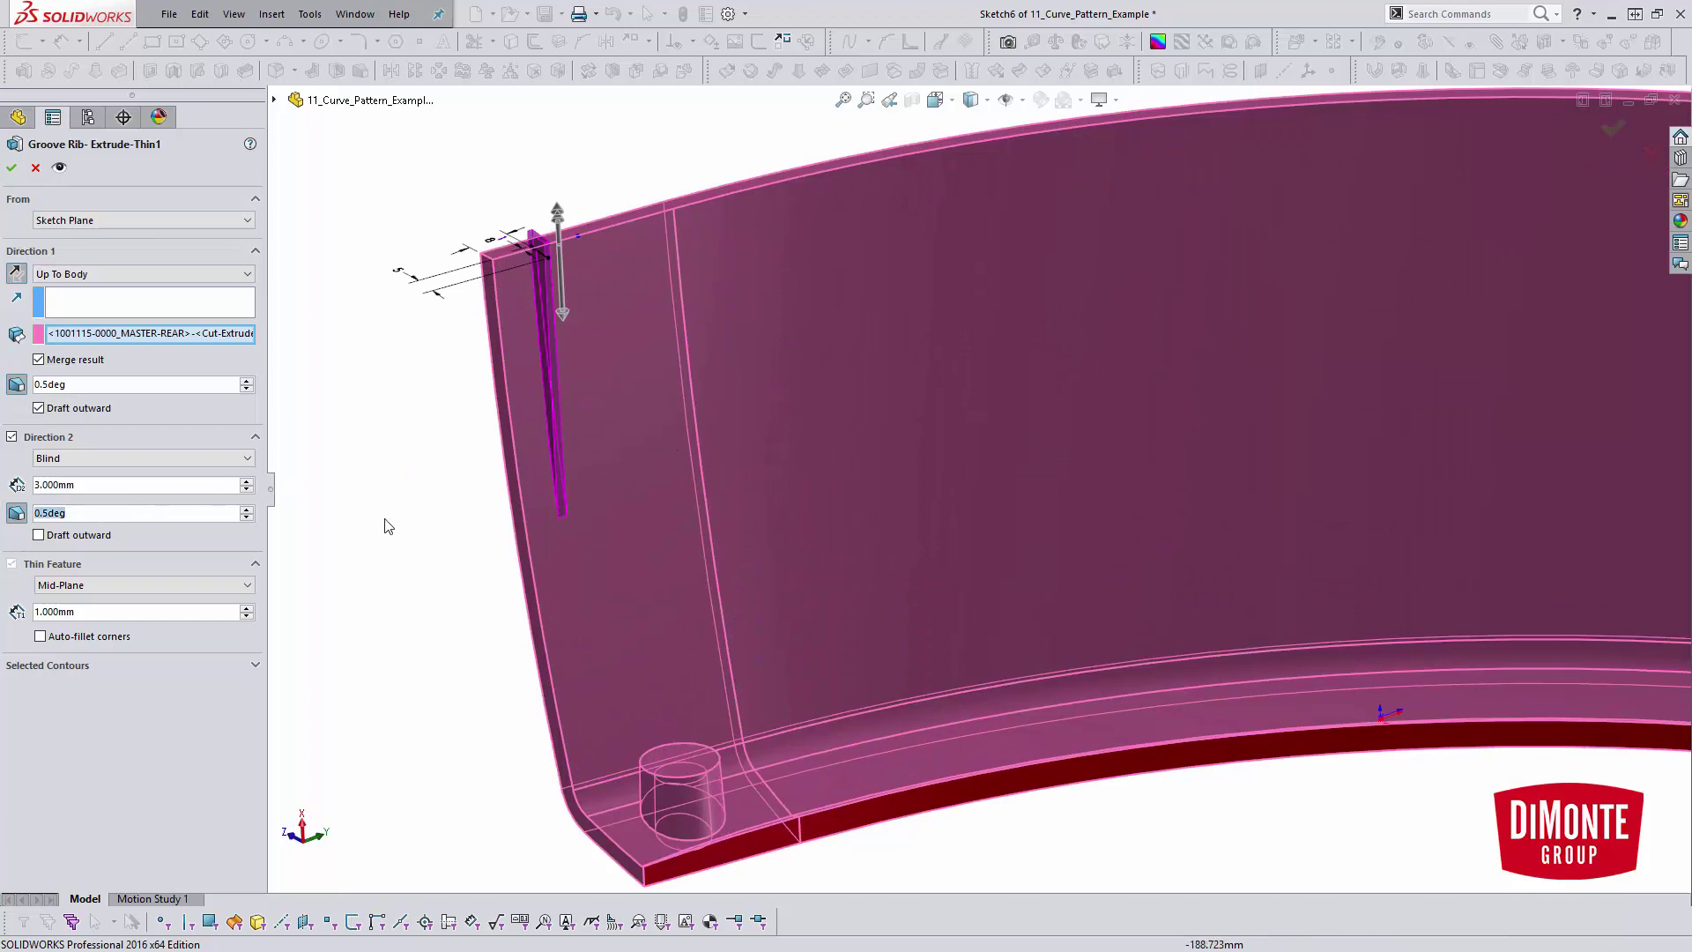
text(5)
key(Return)
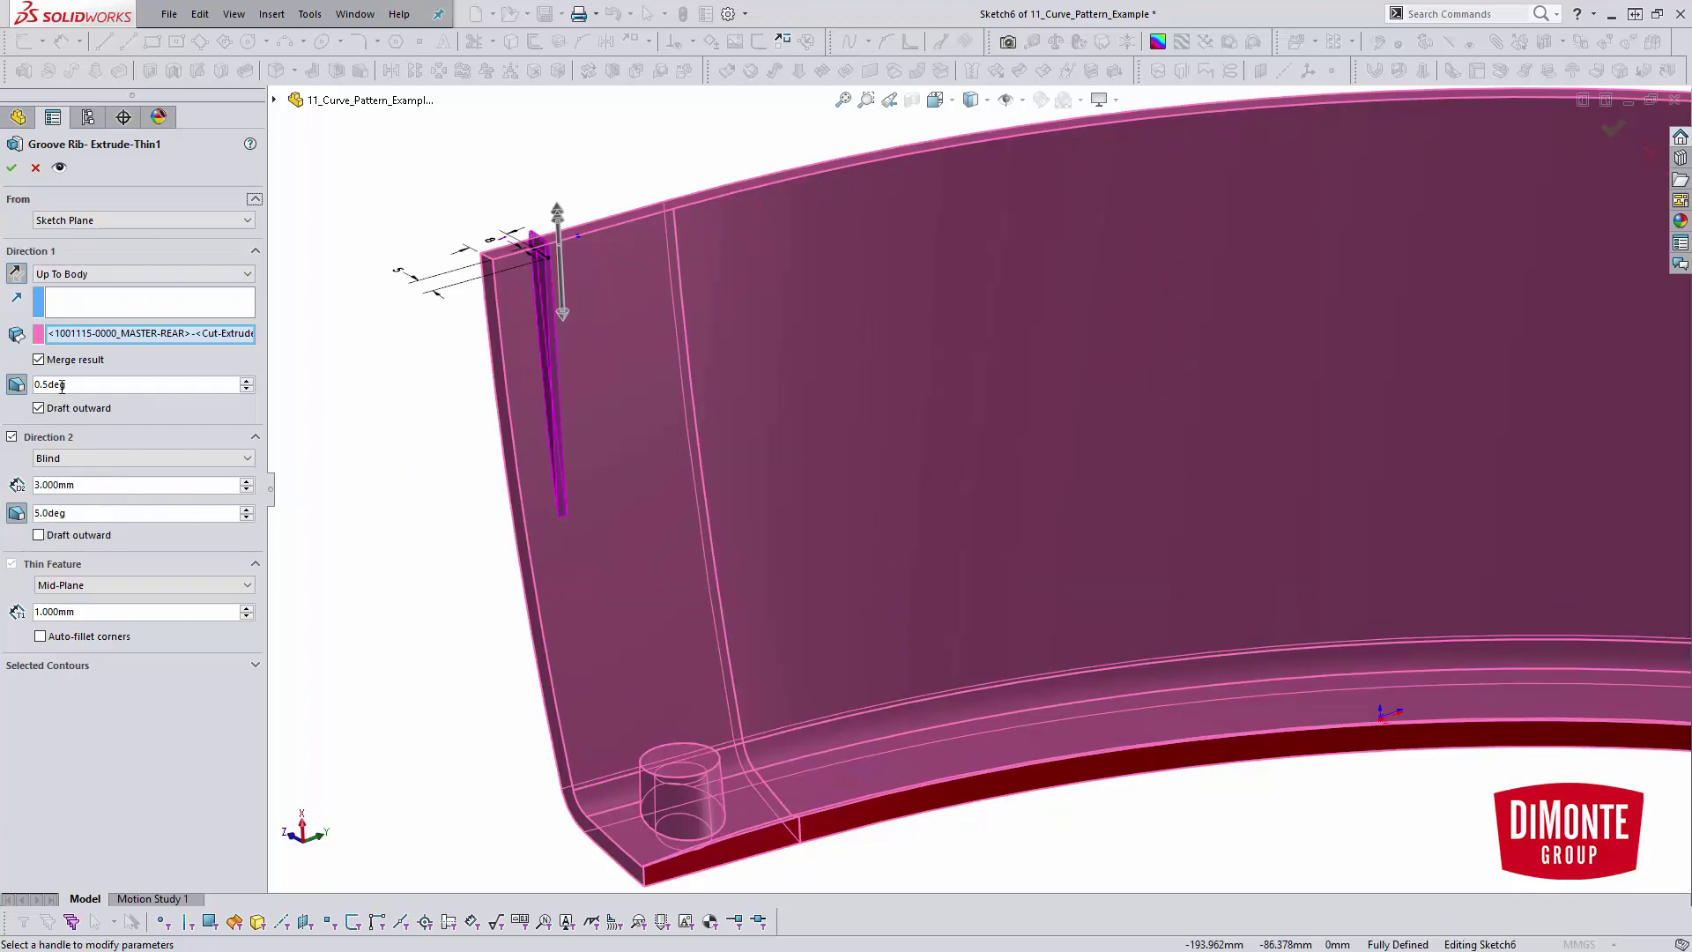
double_click(82, 385)
text(3)
key(Return)
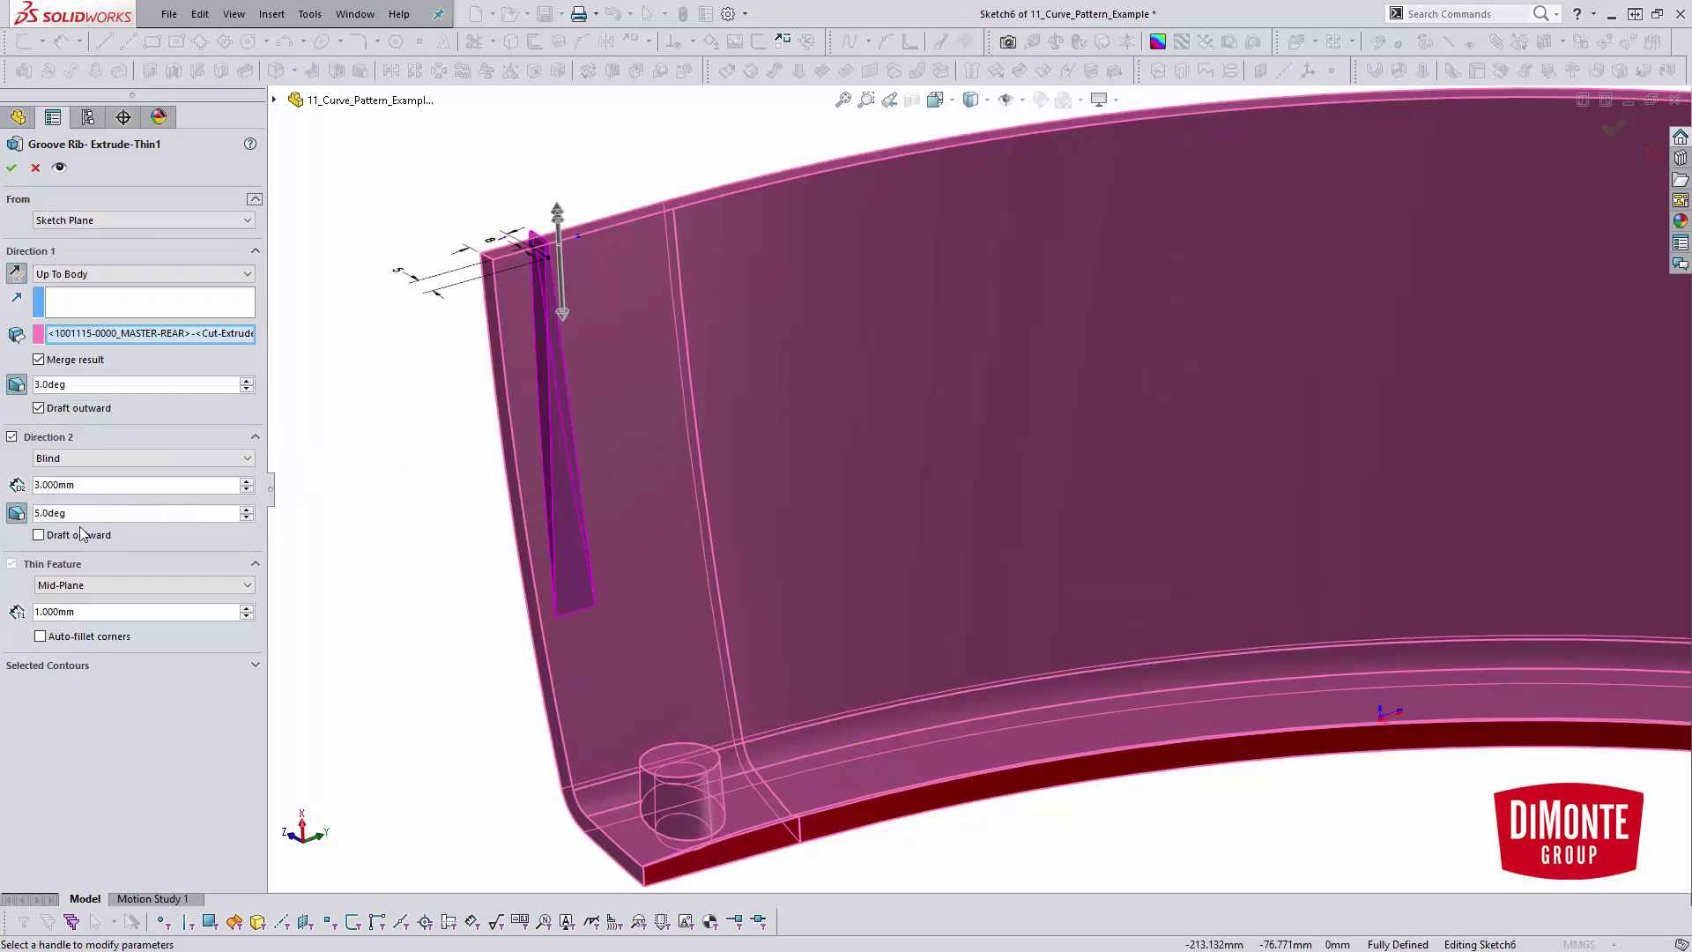
drag(81, 514, 6, 512)
text(3)
key(Return)
Turn off draft in Direction 1 and Direction 2 and accept the feature
click(19, 385)
click(14, 518)
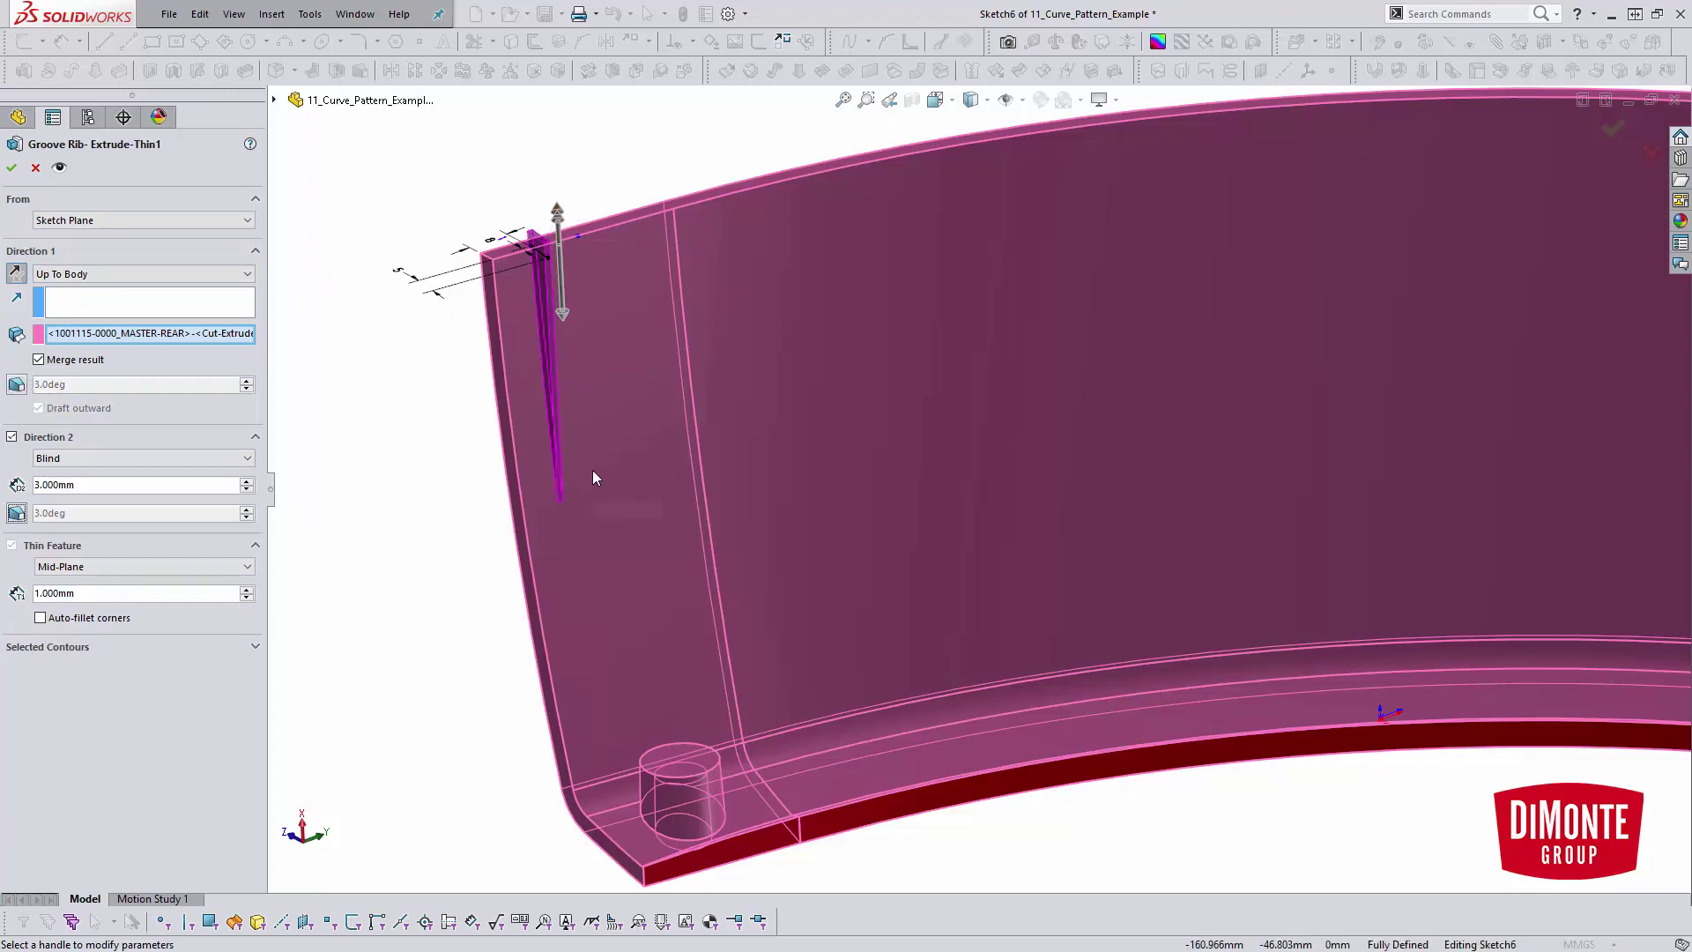
click(12, 167)
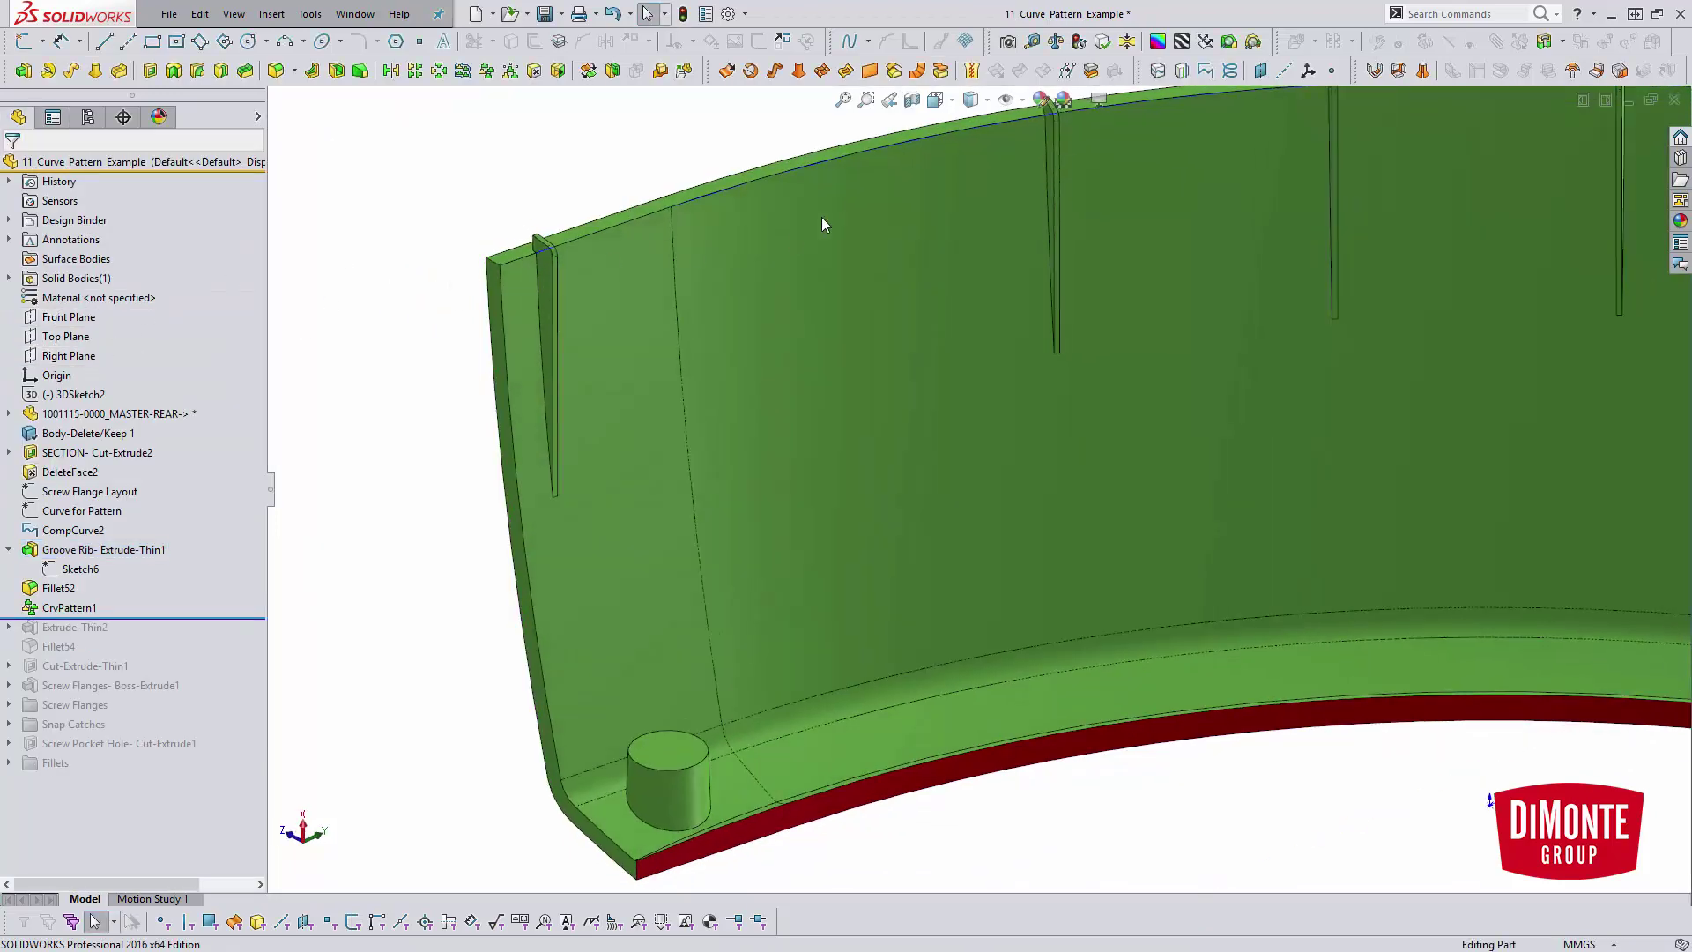
Run a 3° draft analysis with the wall's top face as pull direction and keep the colours
click(1231, 42)
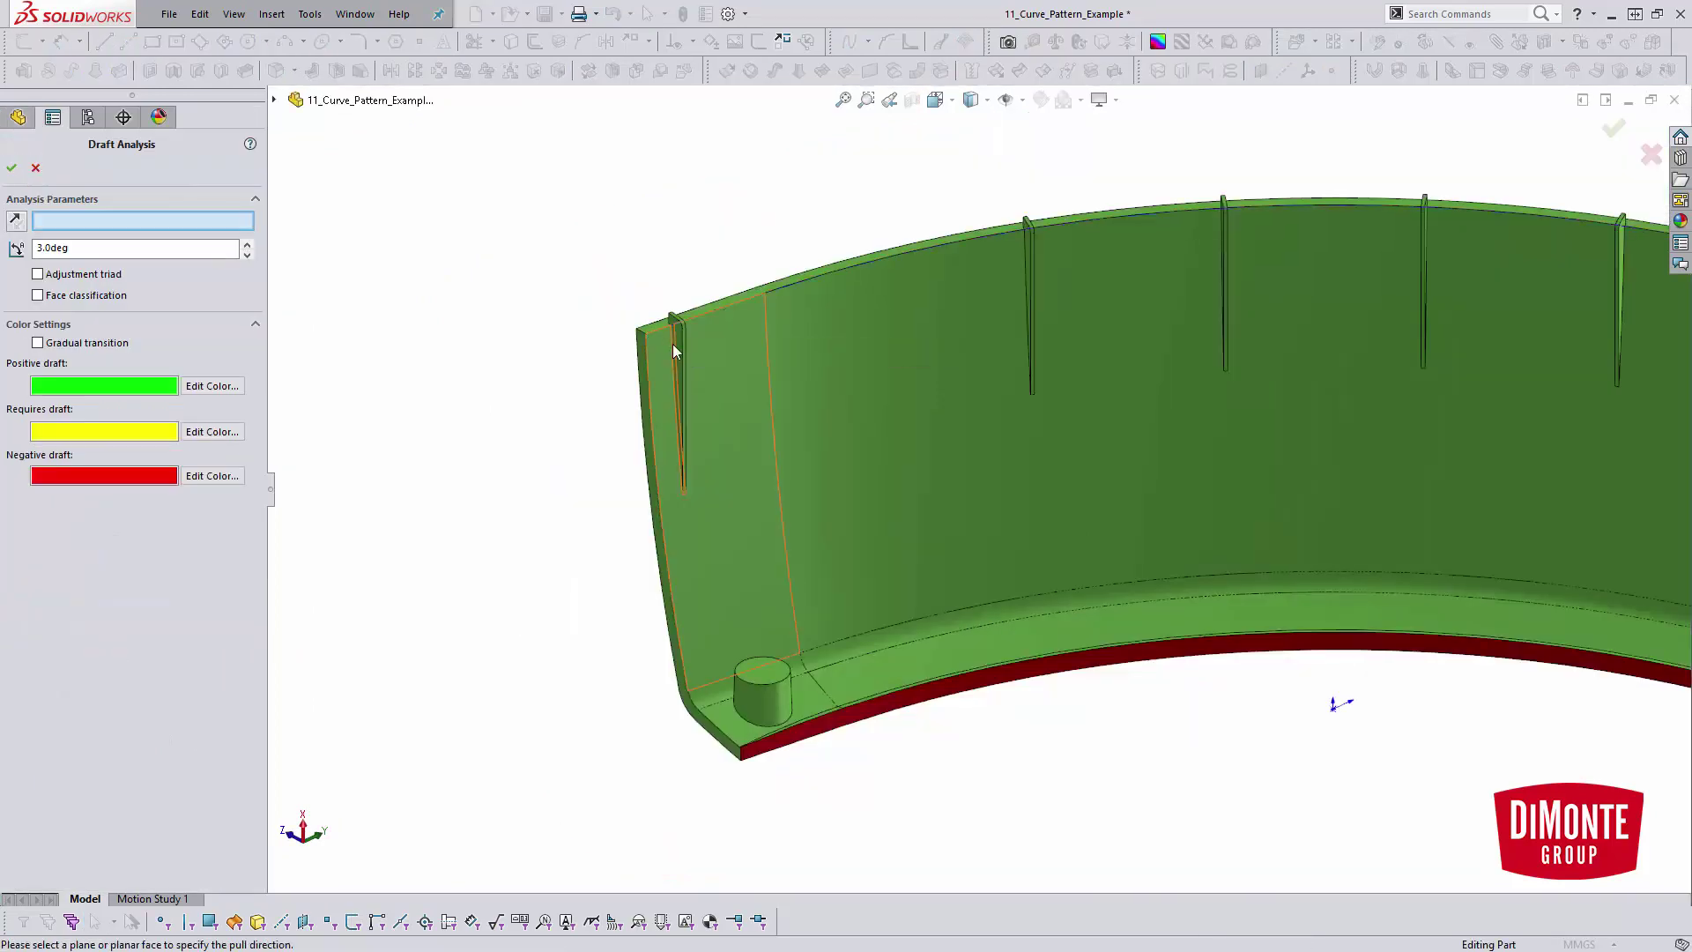
scroll(670, 361, down, 3)
click(705, 354)
scroll(793, 432, up, 3)
scroll(793, 432, down, 3)
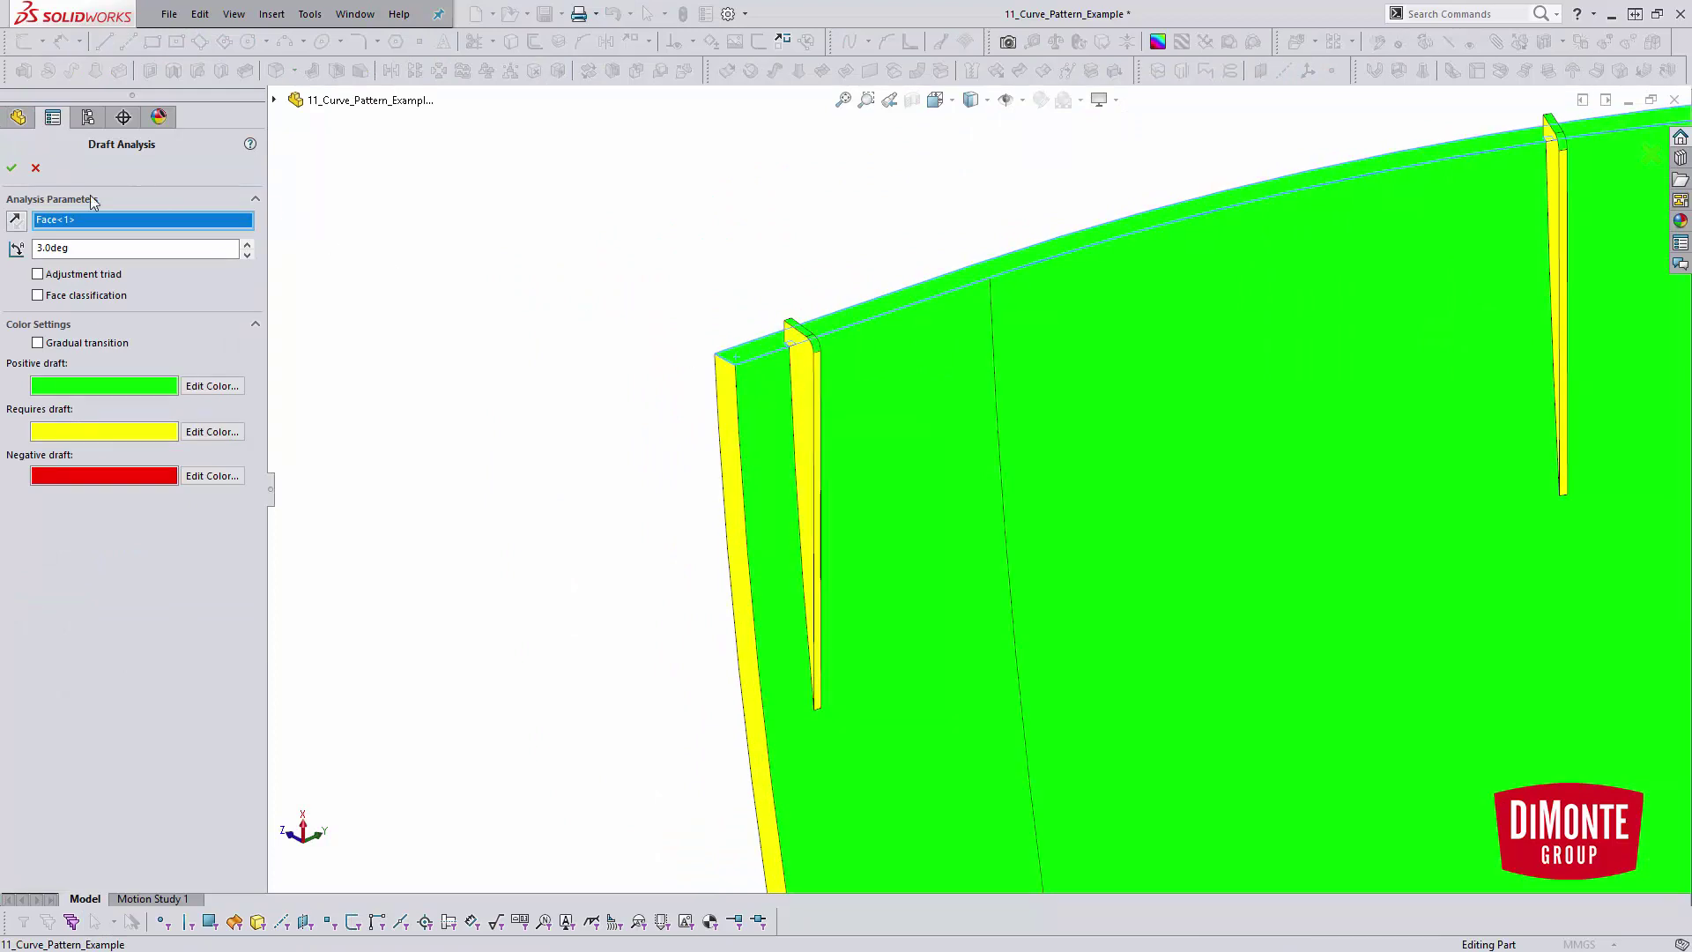
click(10, 169)
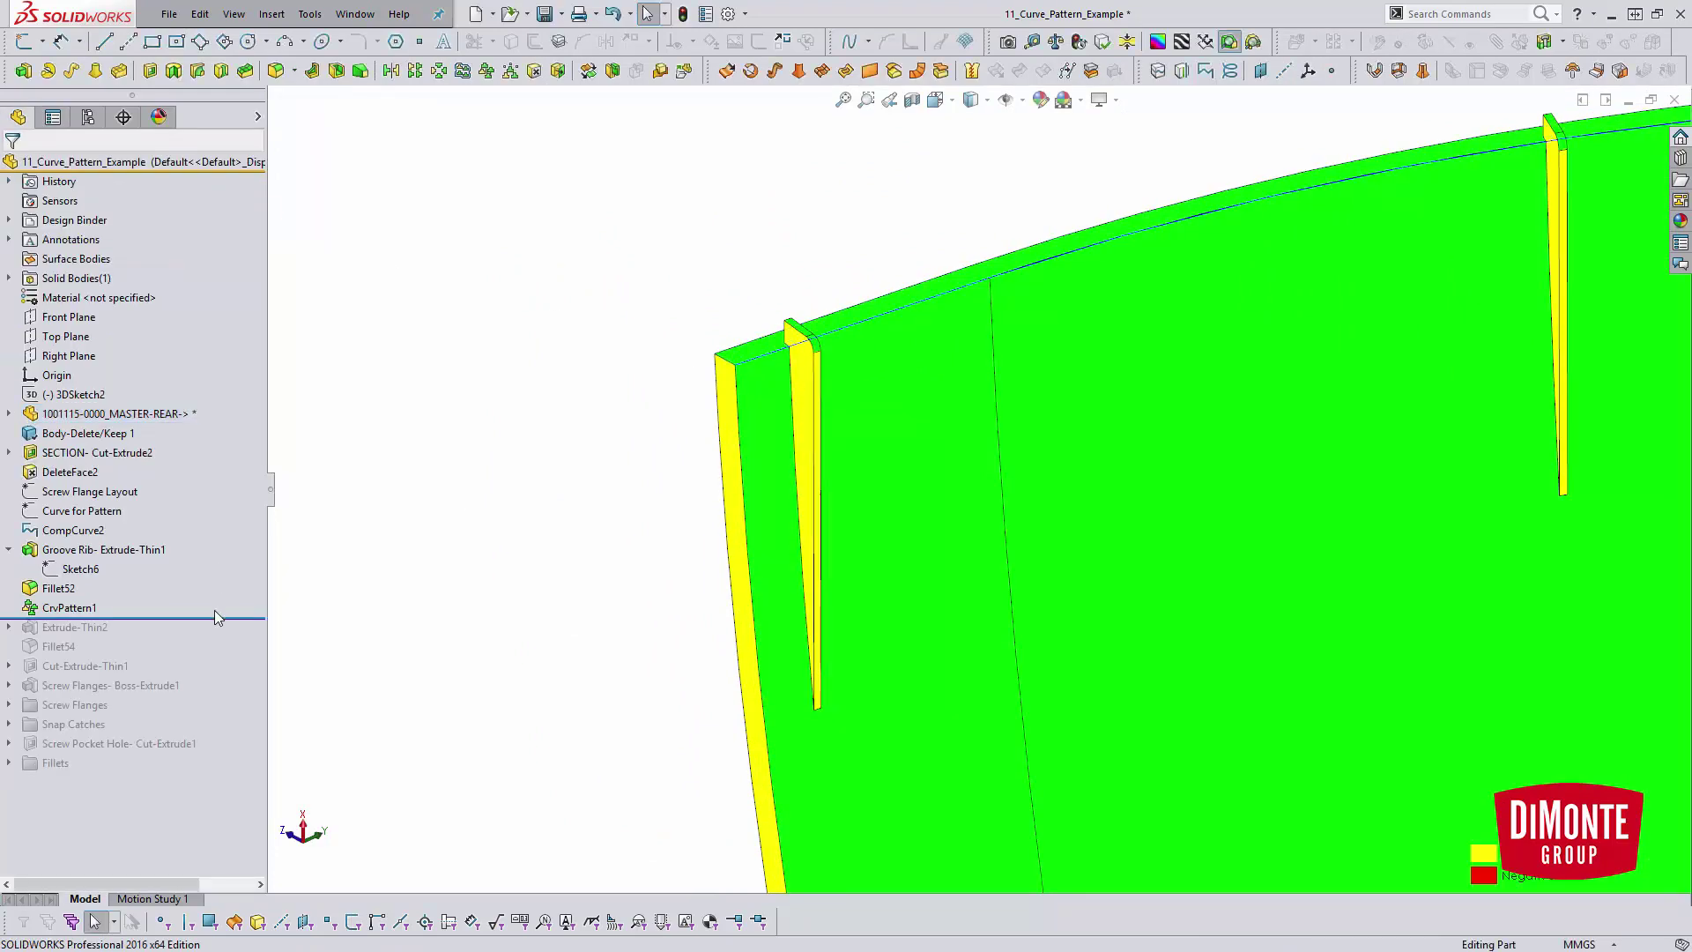
Roll back above Fillet52 and start a 0.5° draft pulled from the wall's top face
drag(222, 618, 226, 580)
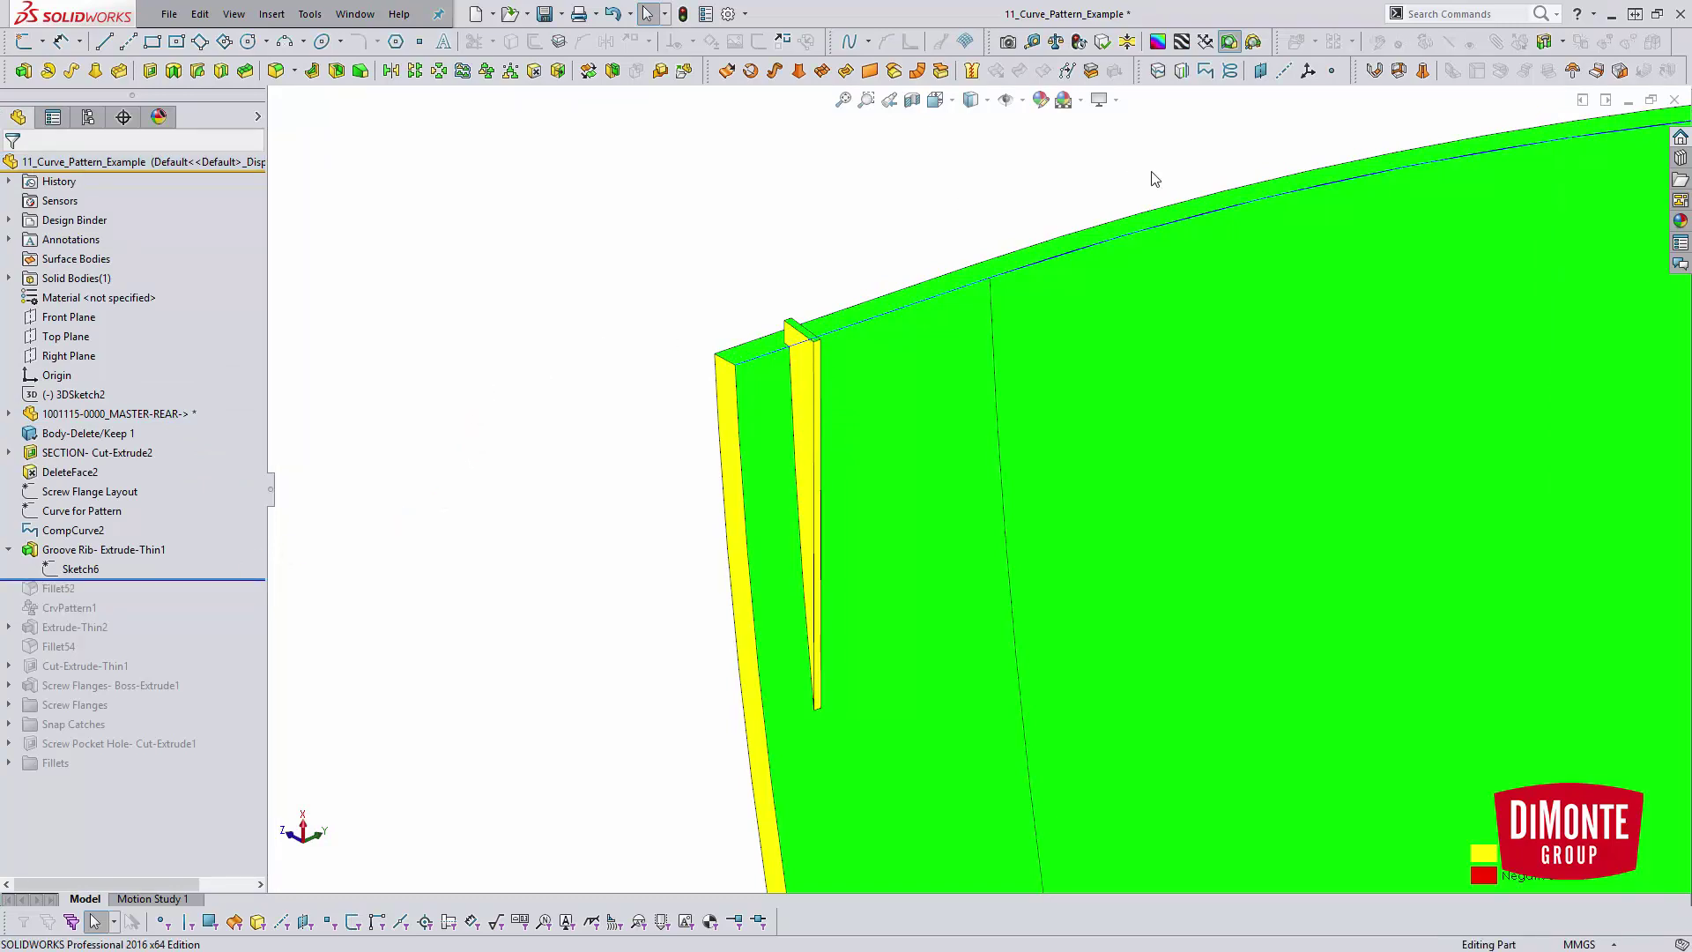
click(359, 72)
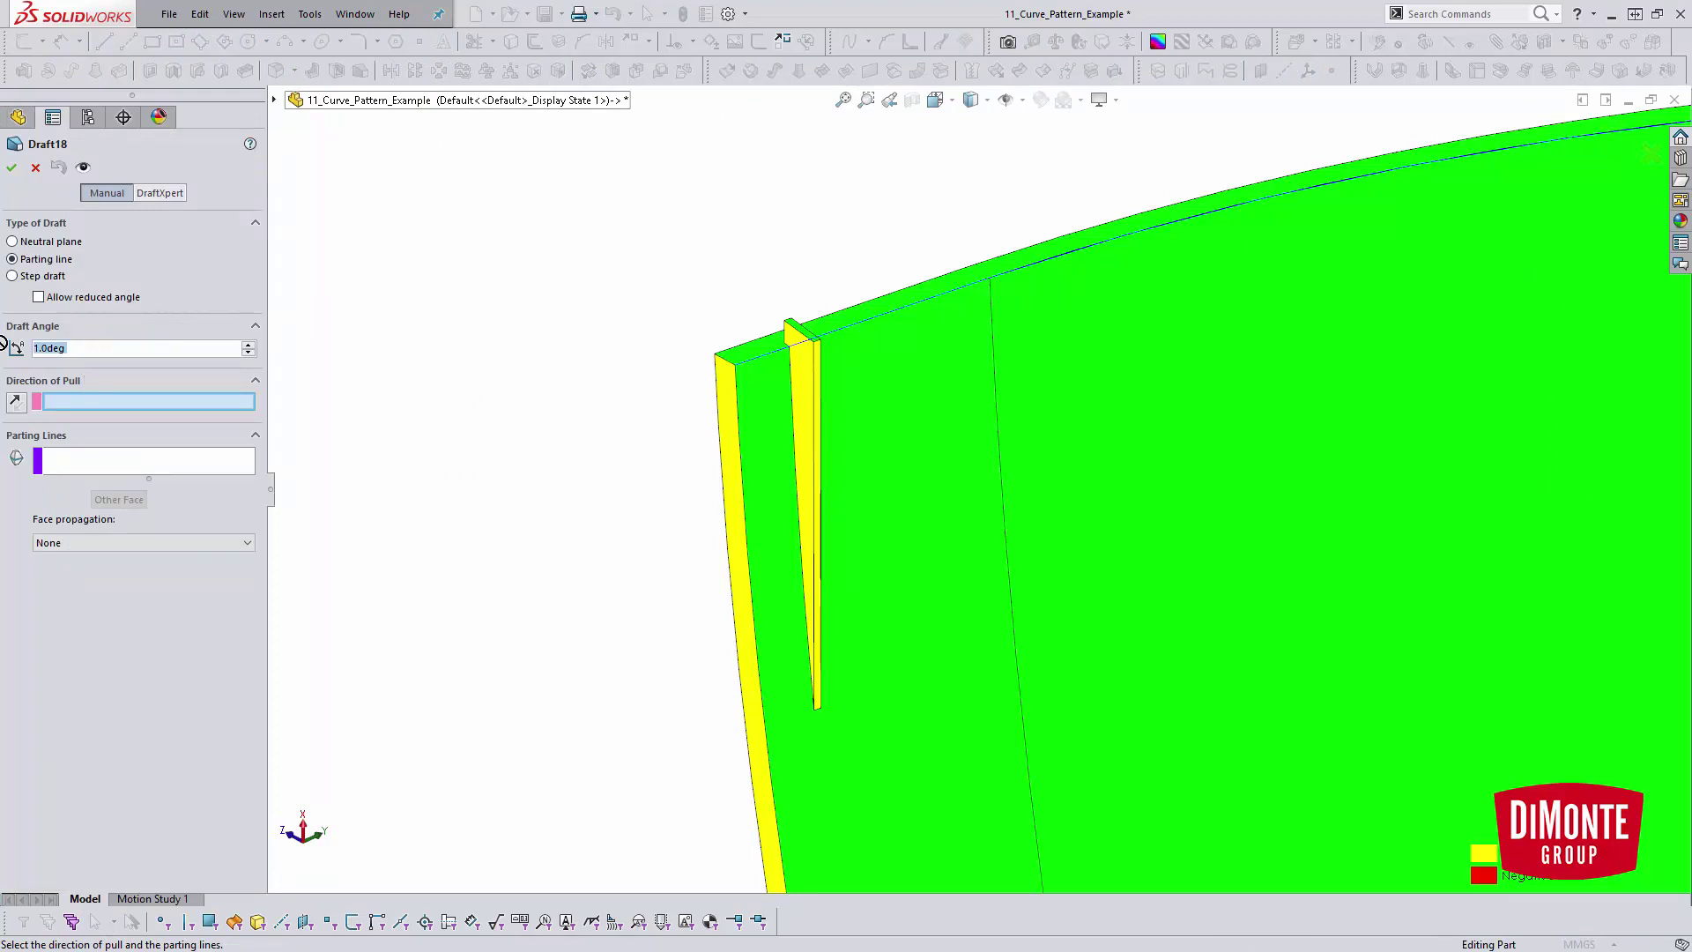
text(0.5)
key(Return)
click(774, 350)
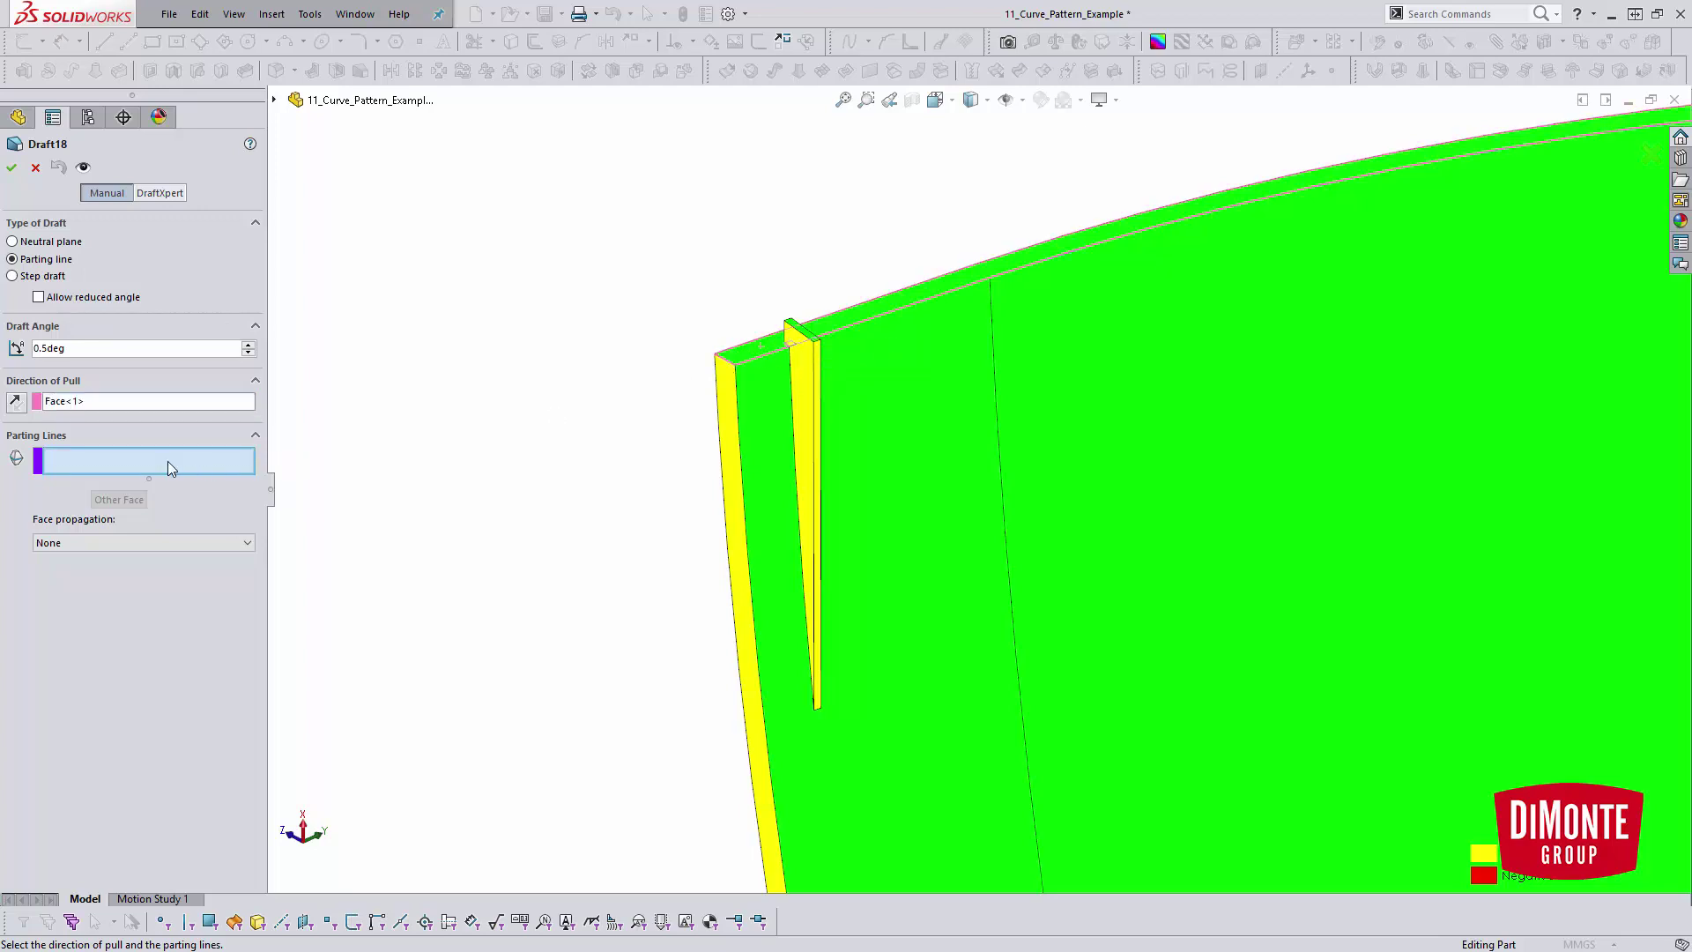
Pick the rib's four top edges as the parting line and apply the draft
scroll(758, 370, down, 5)
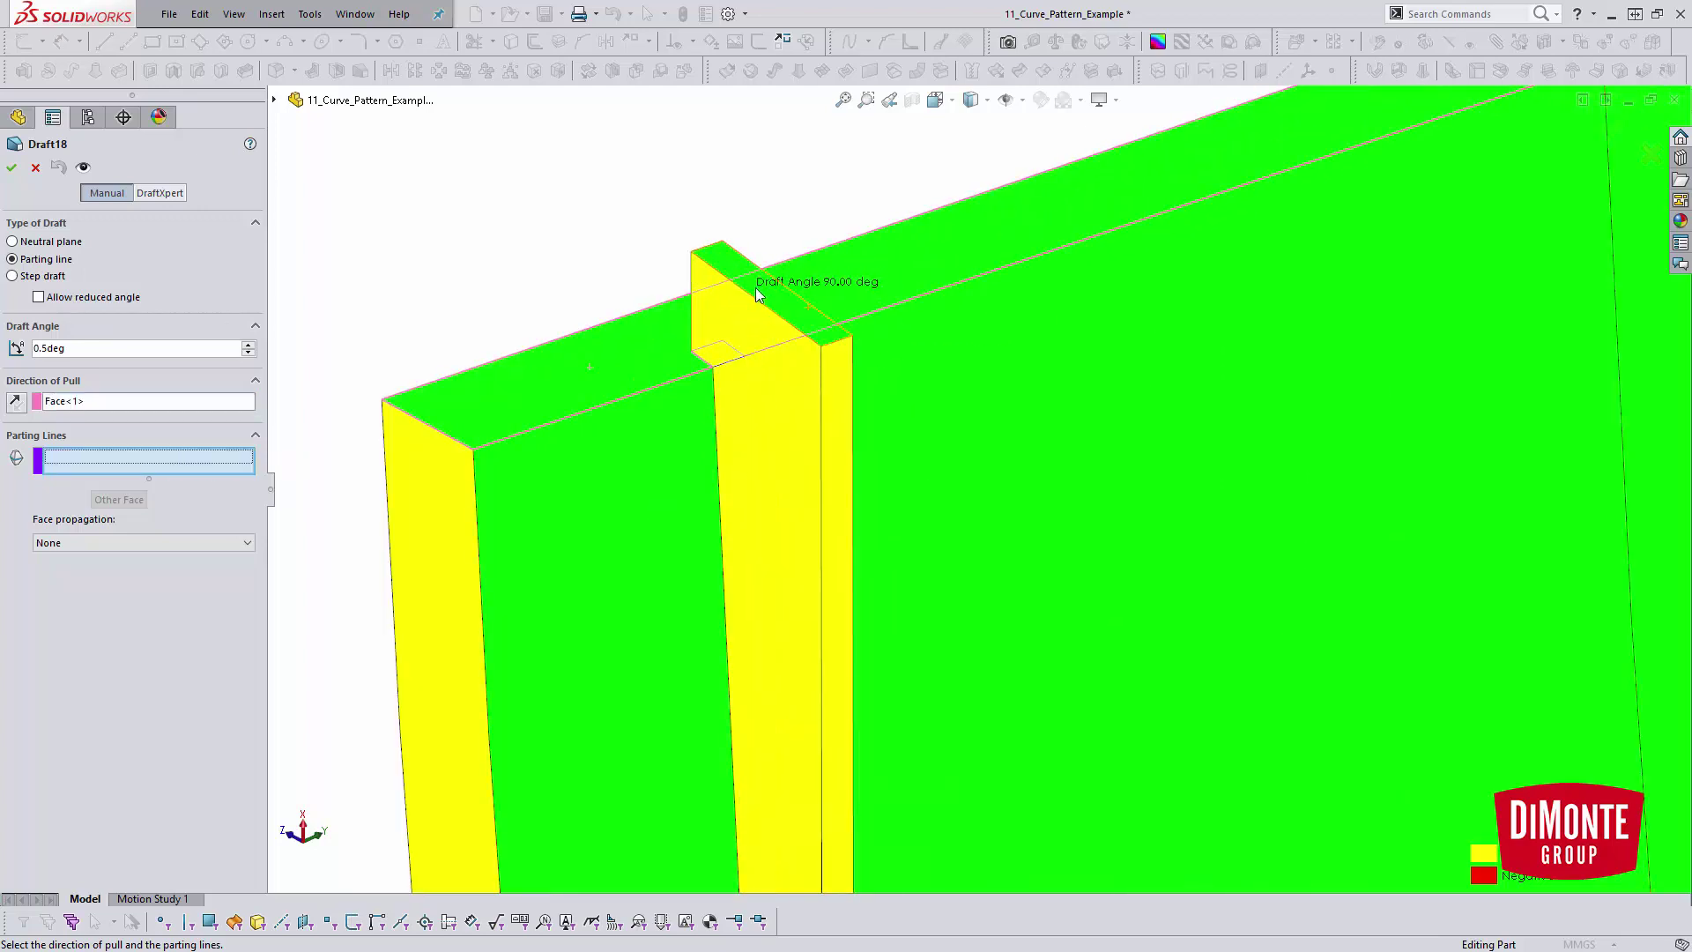
click(751, 298)
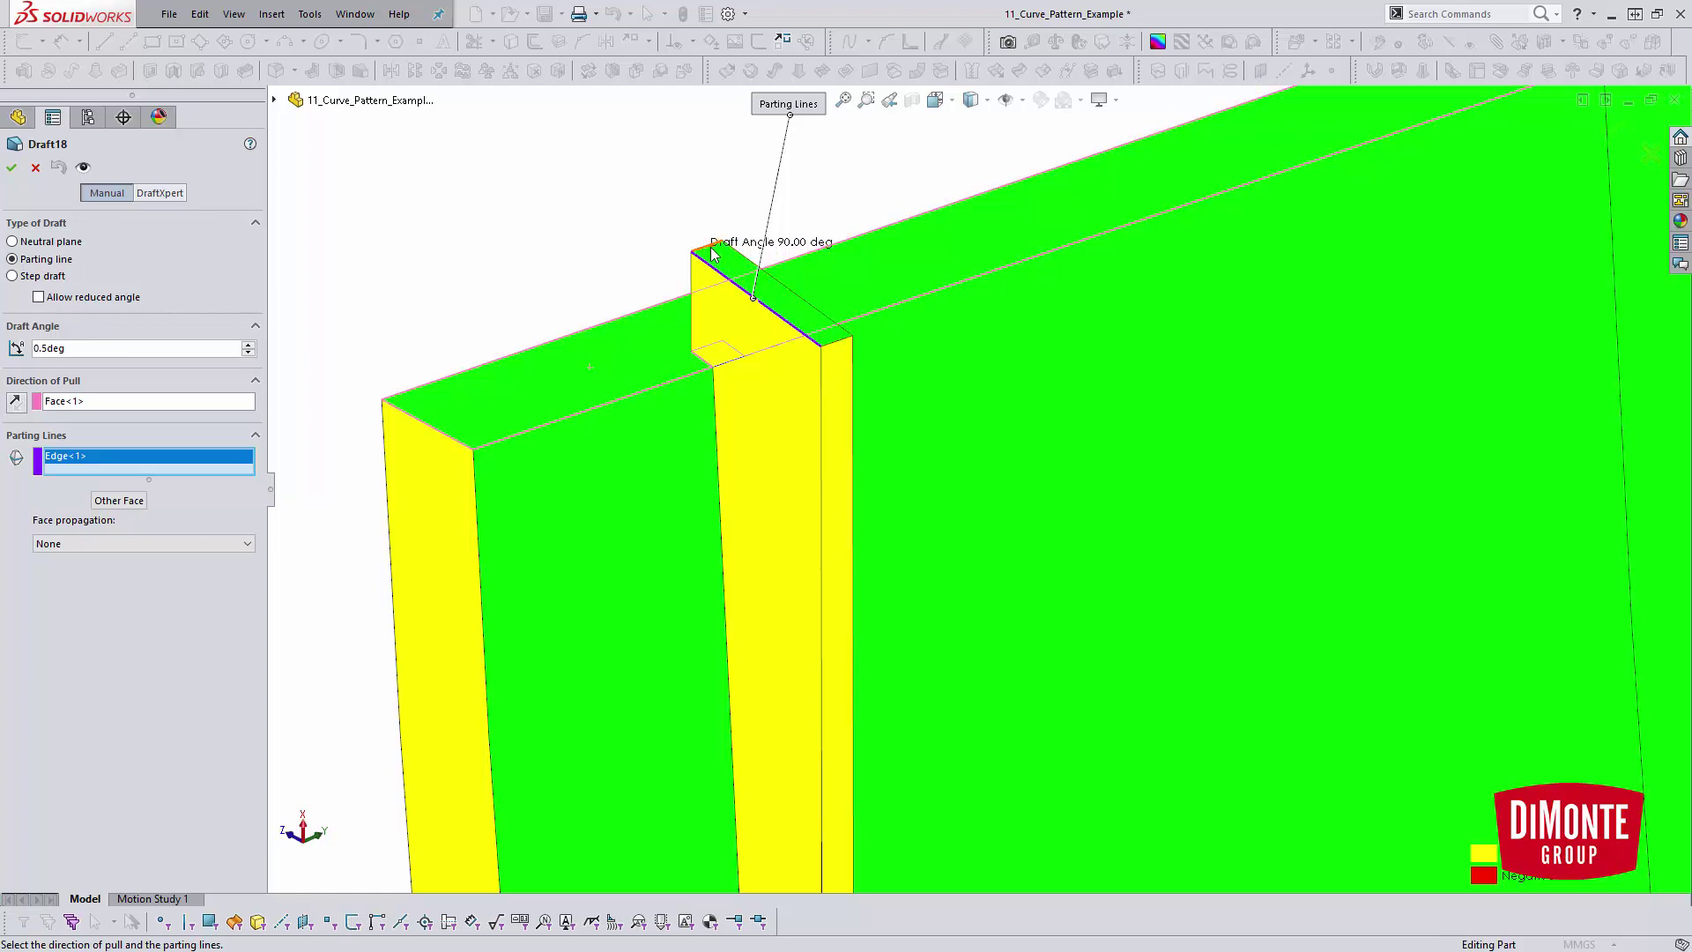
click(727, 249)
click(788, 290)
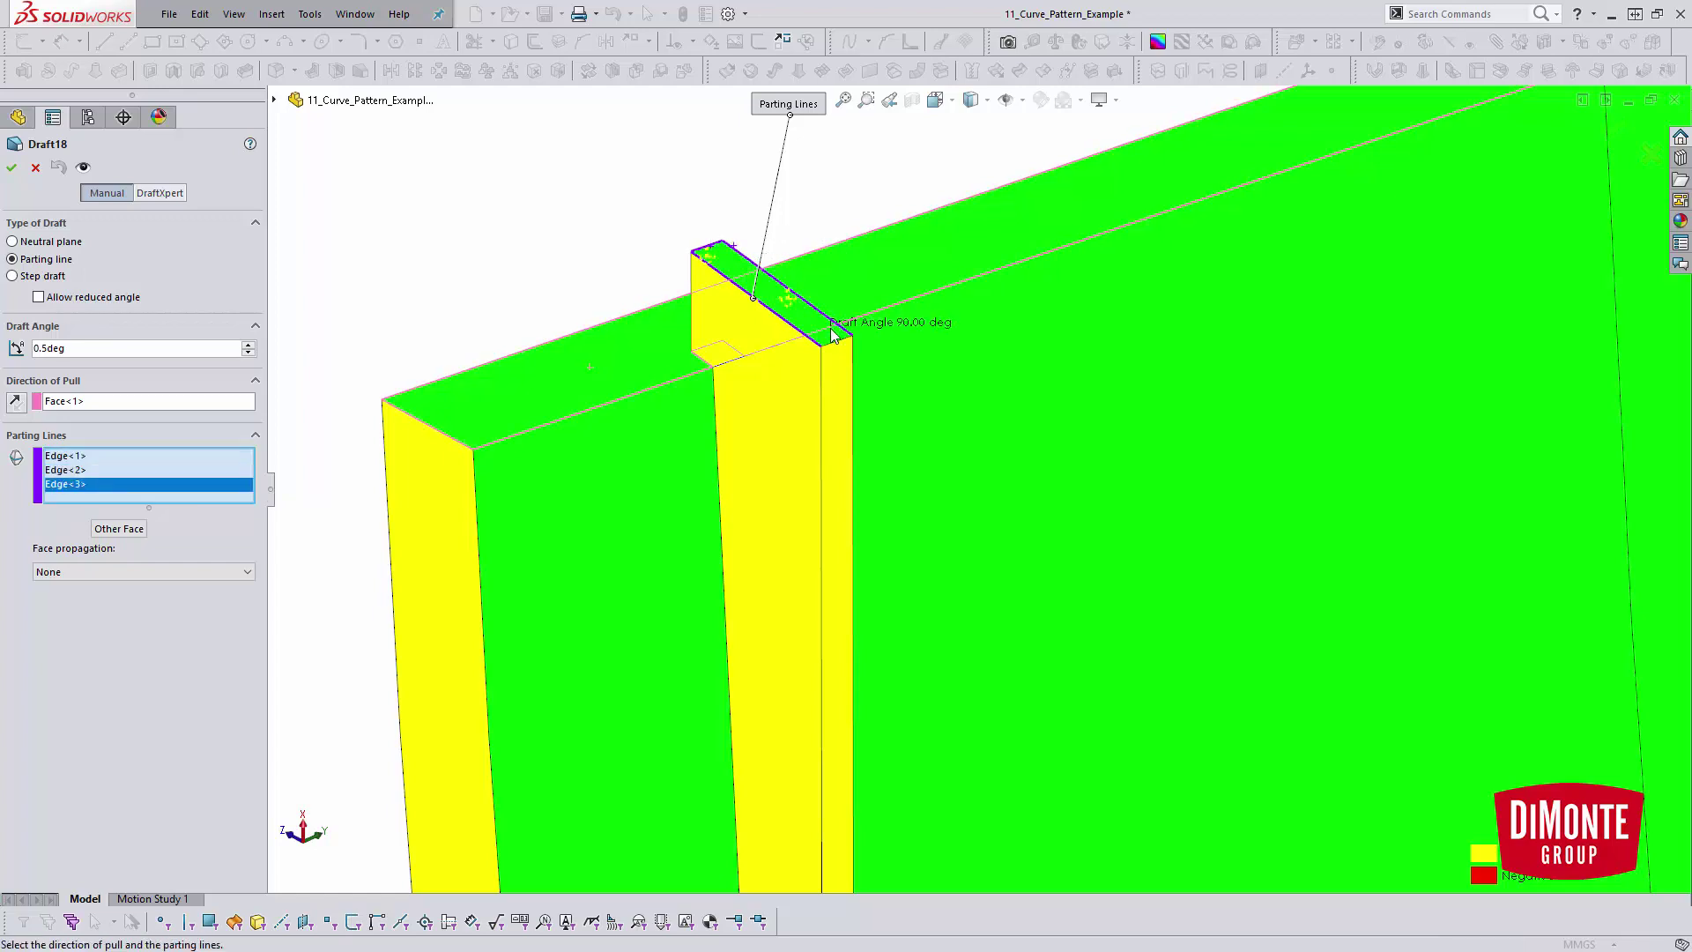
click(837, 342)
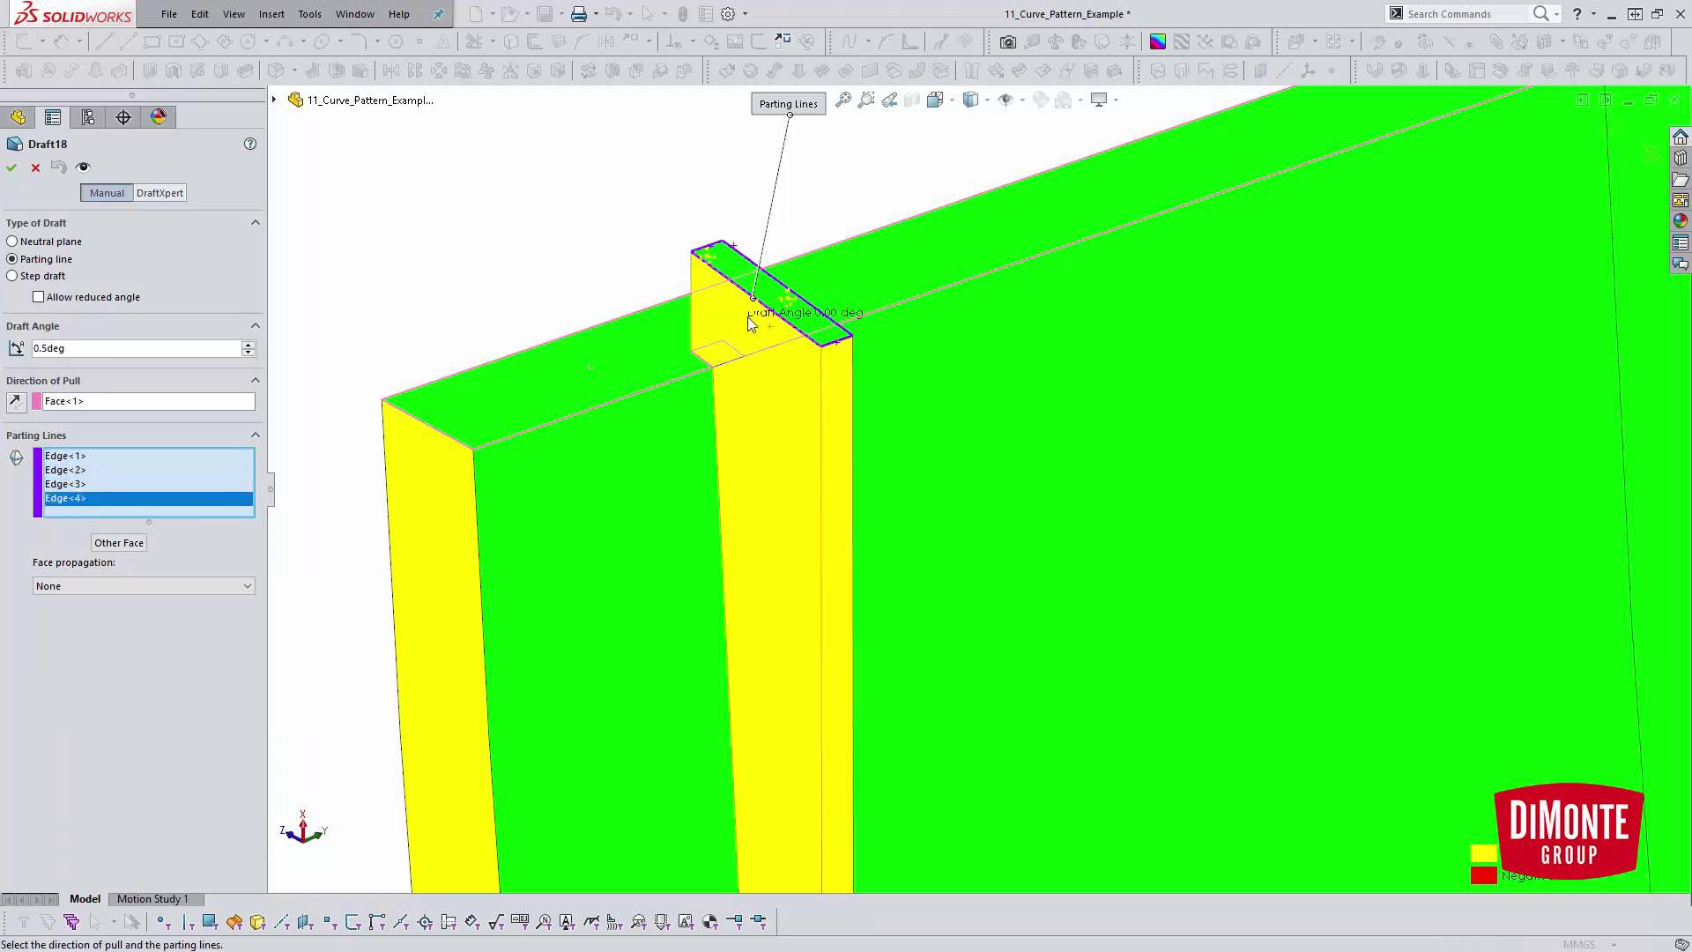
scroll(766, 322, up, 5)
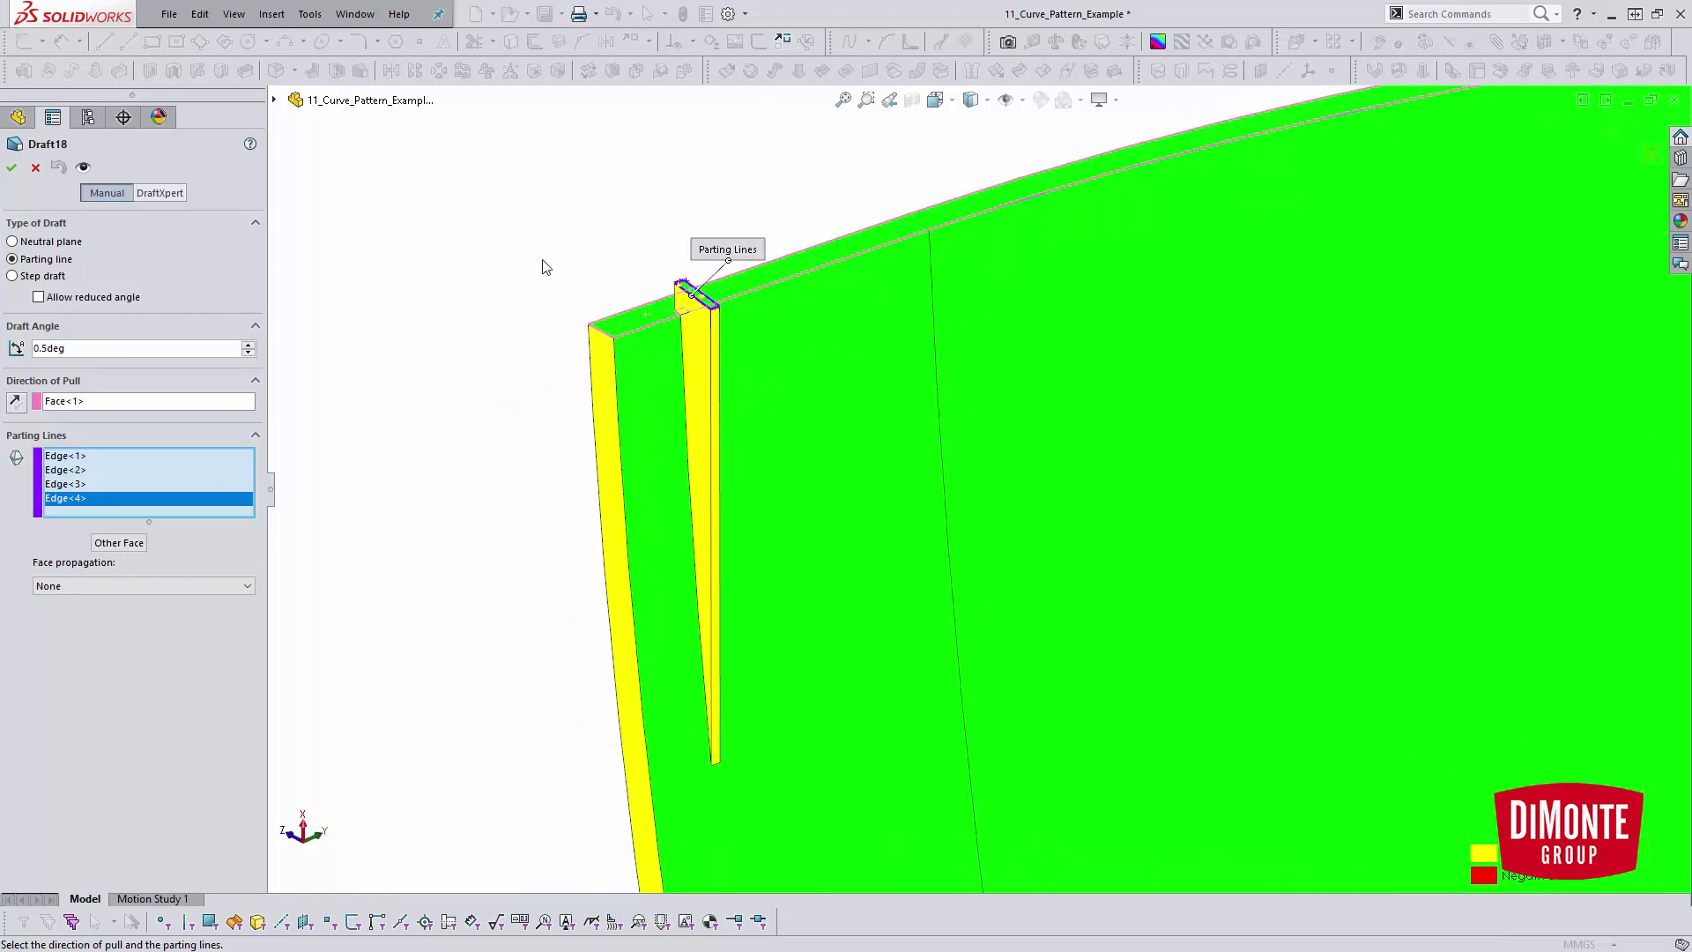
click(11, 167)
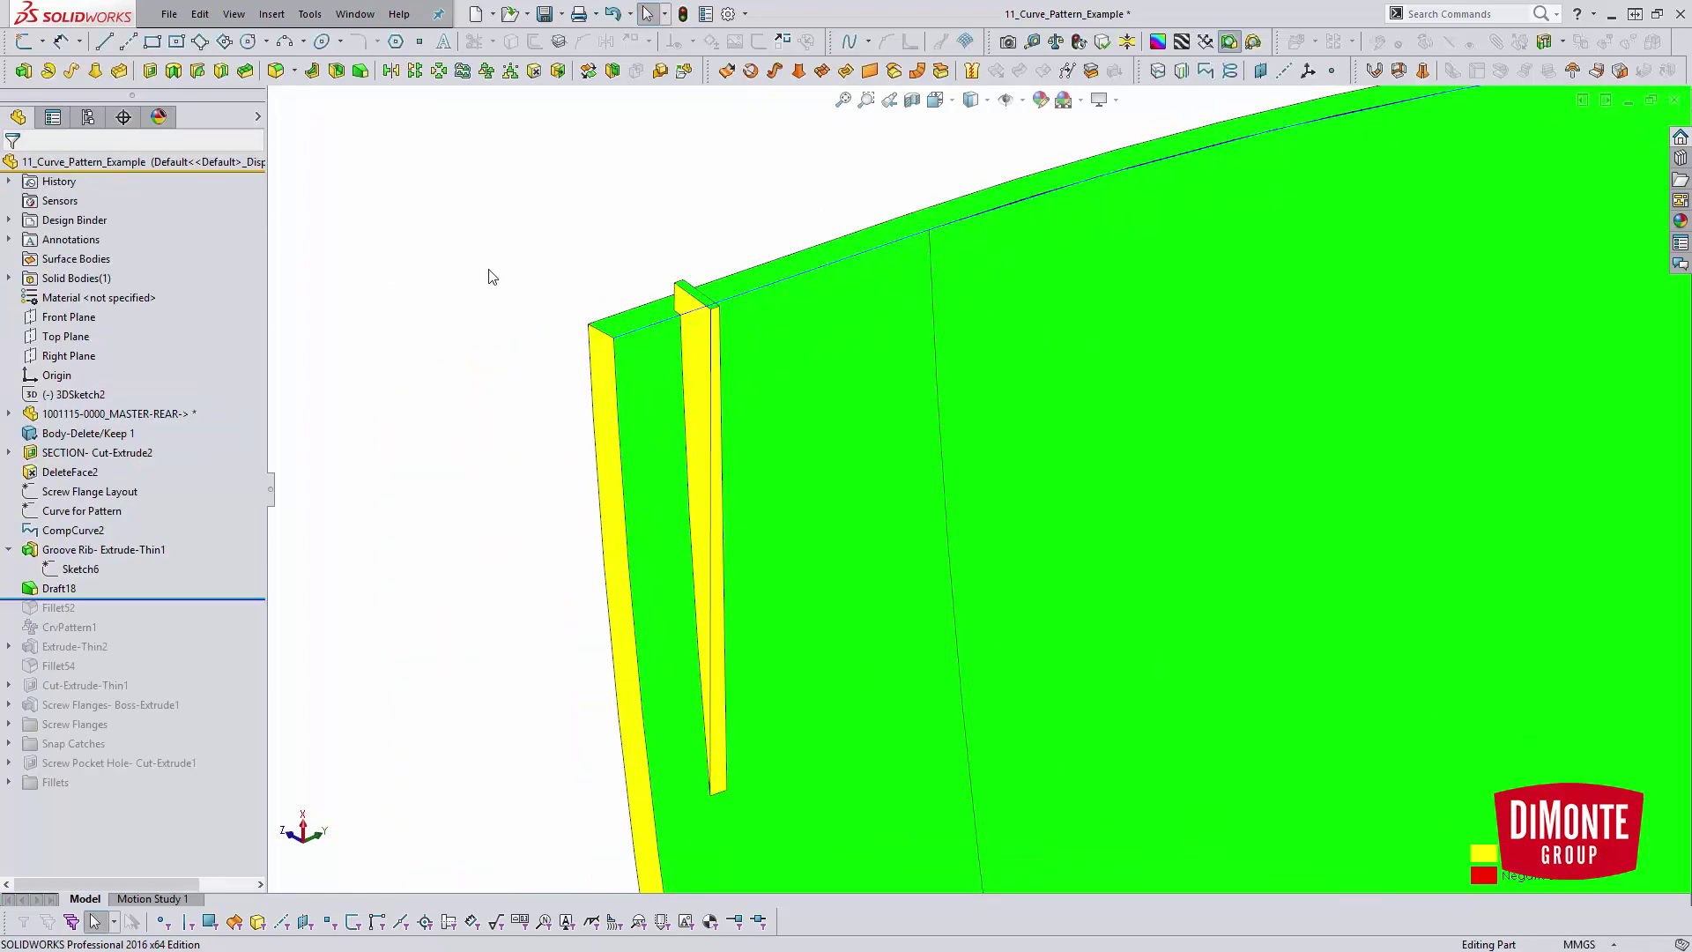
Re-run the draft analysis at 0.5°, then roll forward past Fillet52 and CrvPattern1
click(1231, 43)
click(1230, 43)
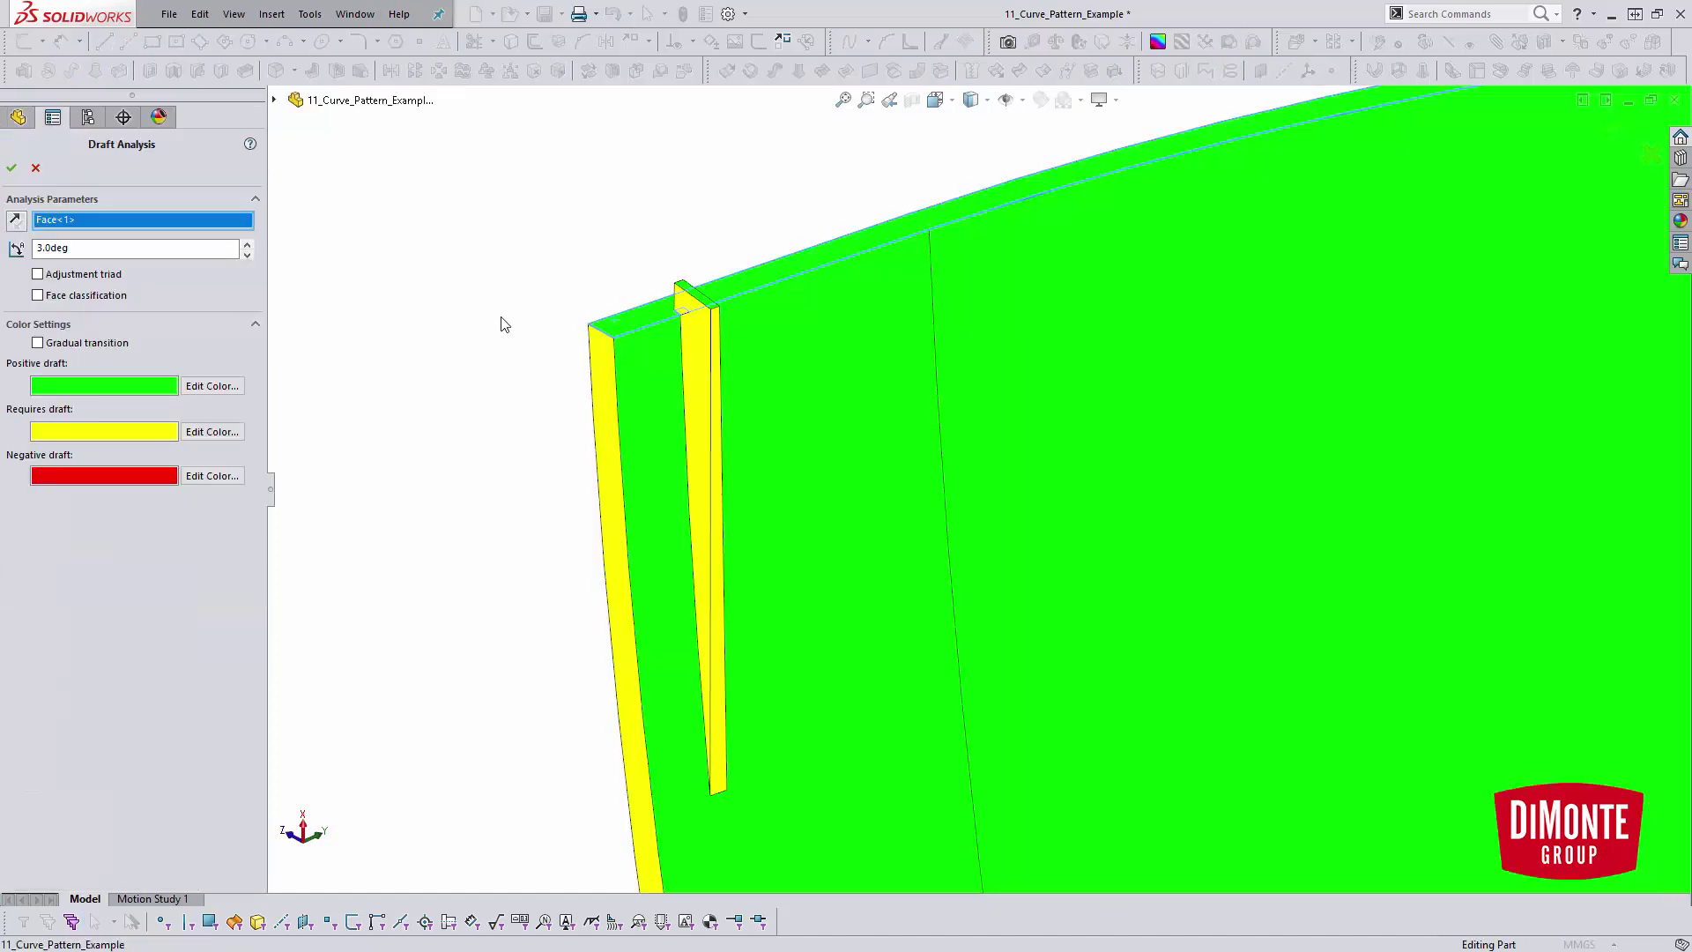
double_click(51, 248)
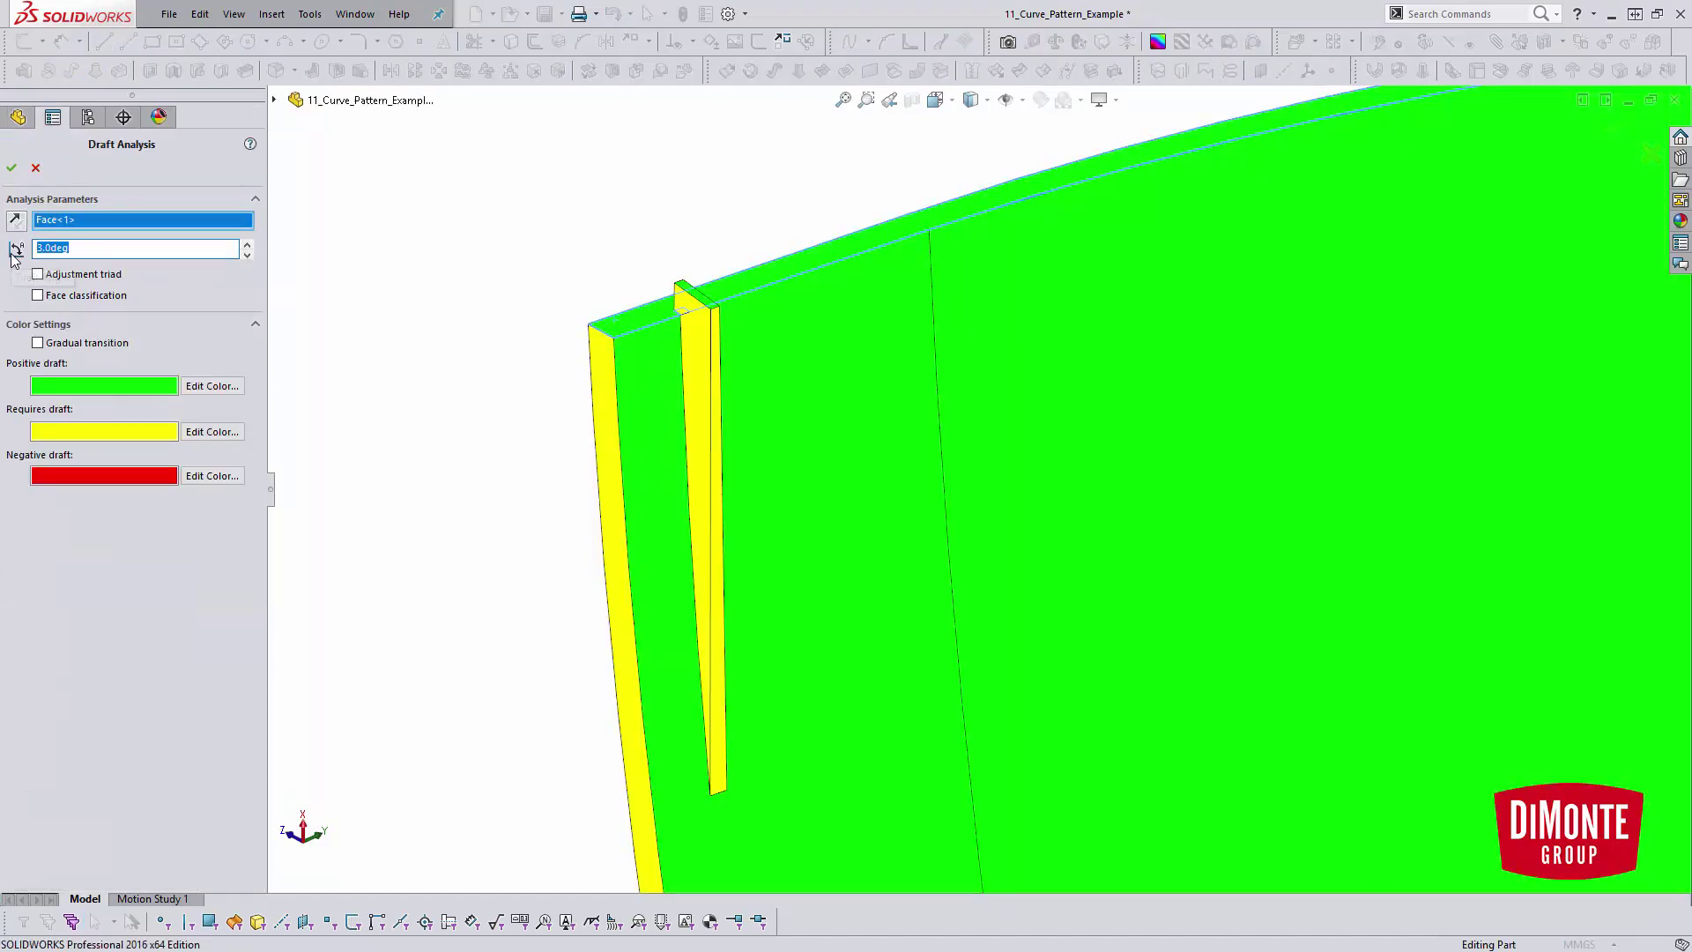
text(.5)
scroll(827, 383, up, 2)
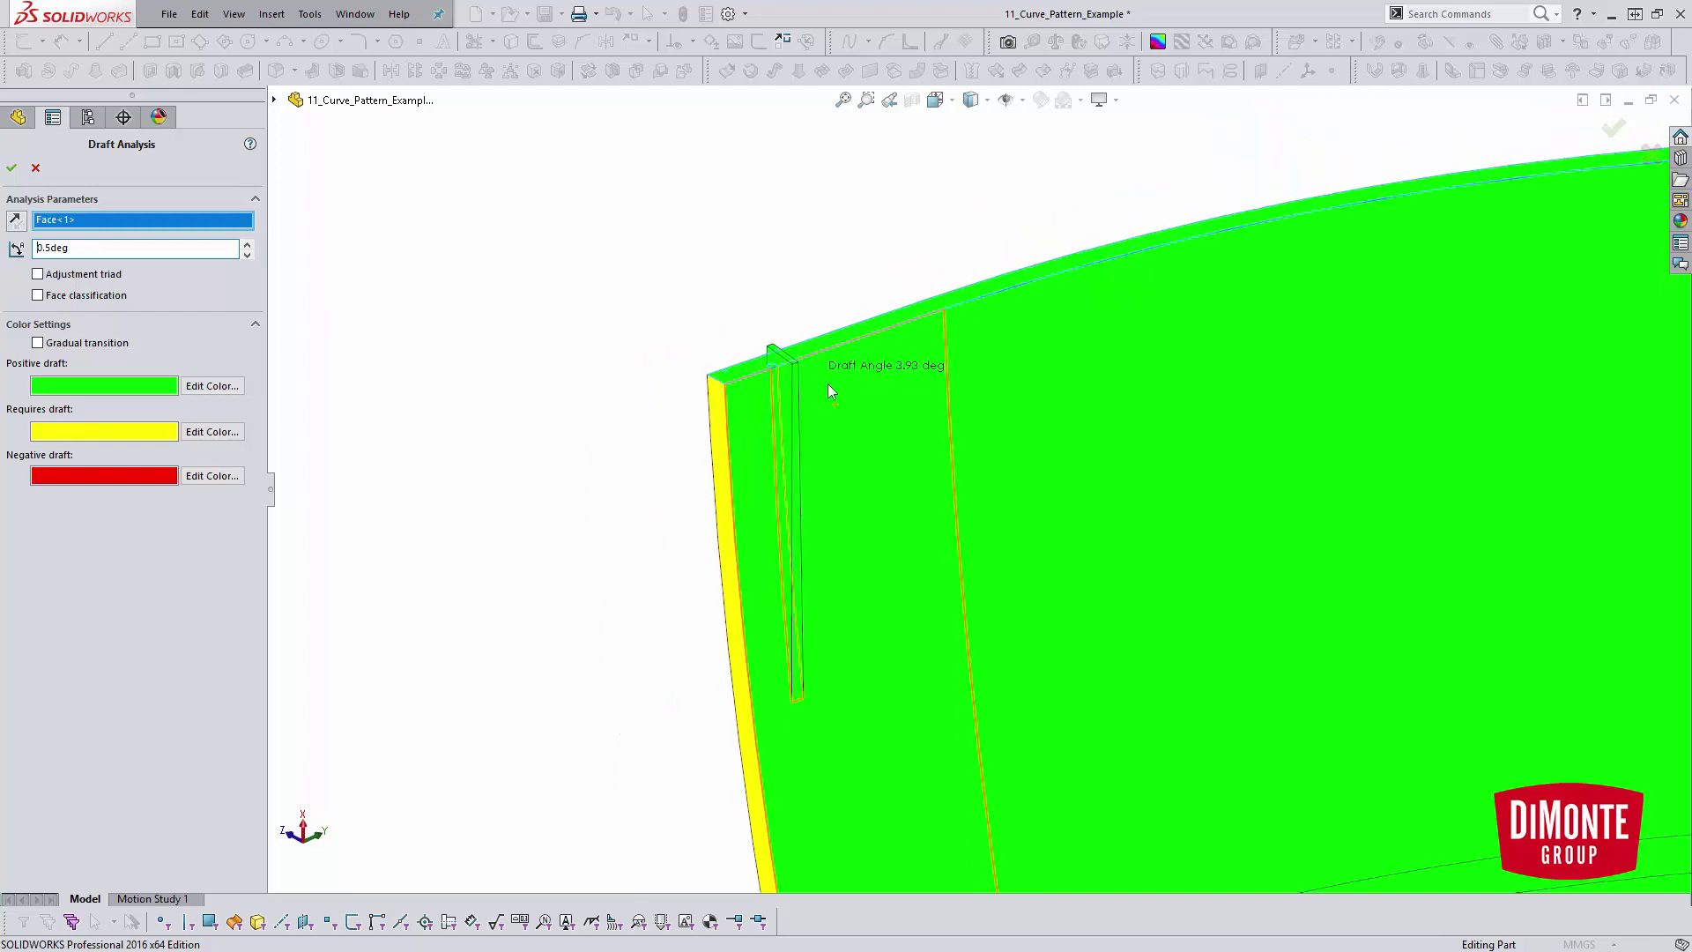
click(11, 172)
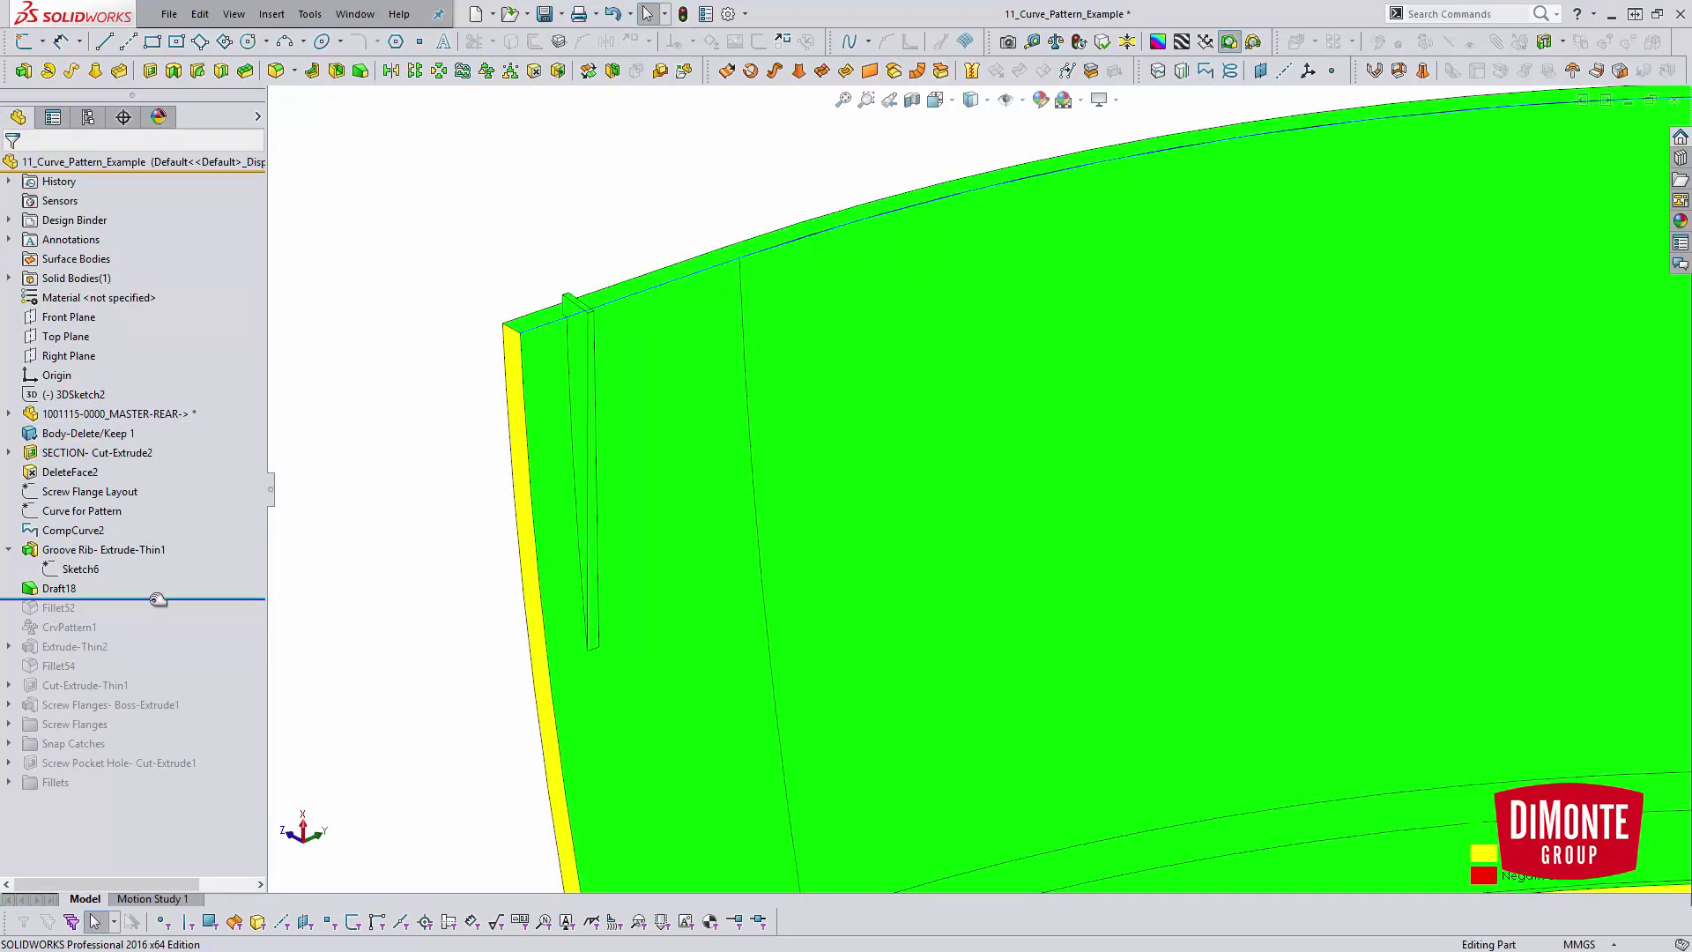
drag(155, 597, 157, 621)
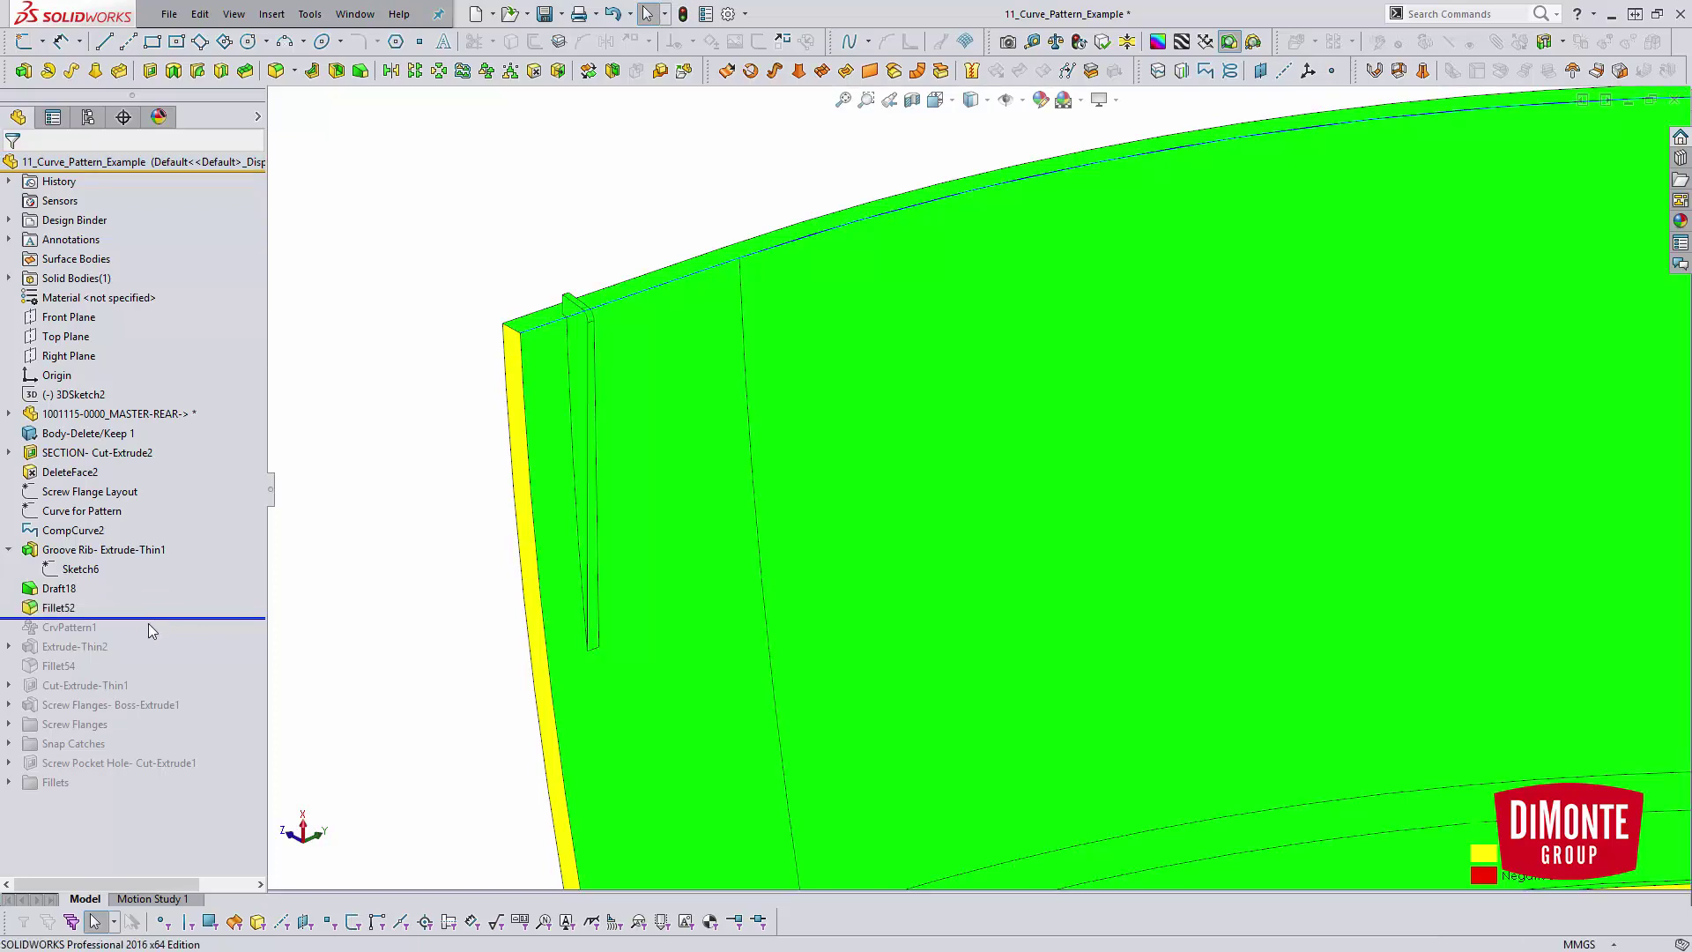
drag(156, 620, 157, 640)
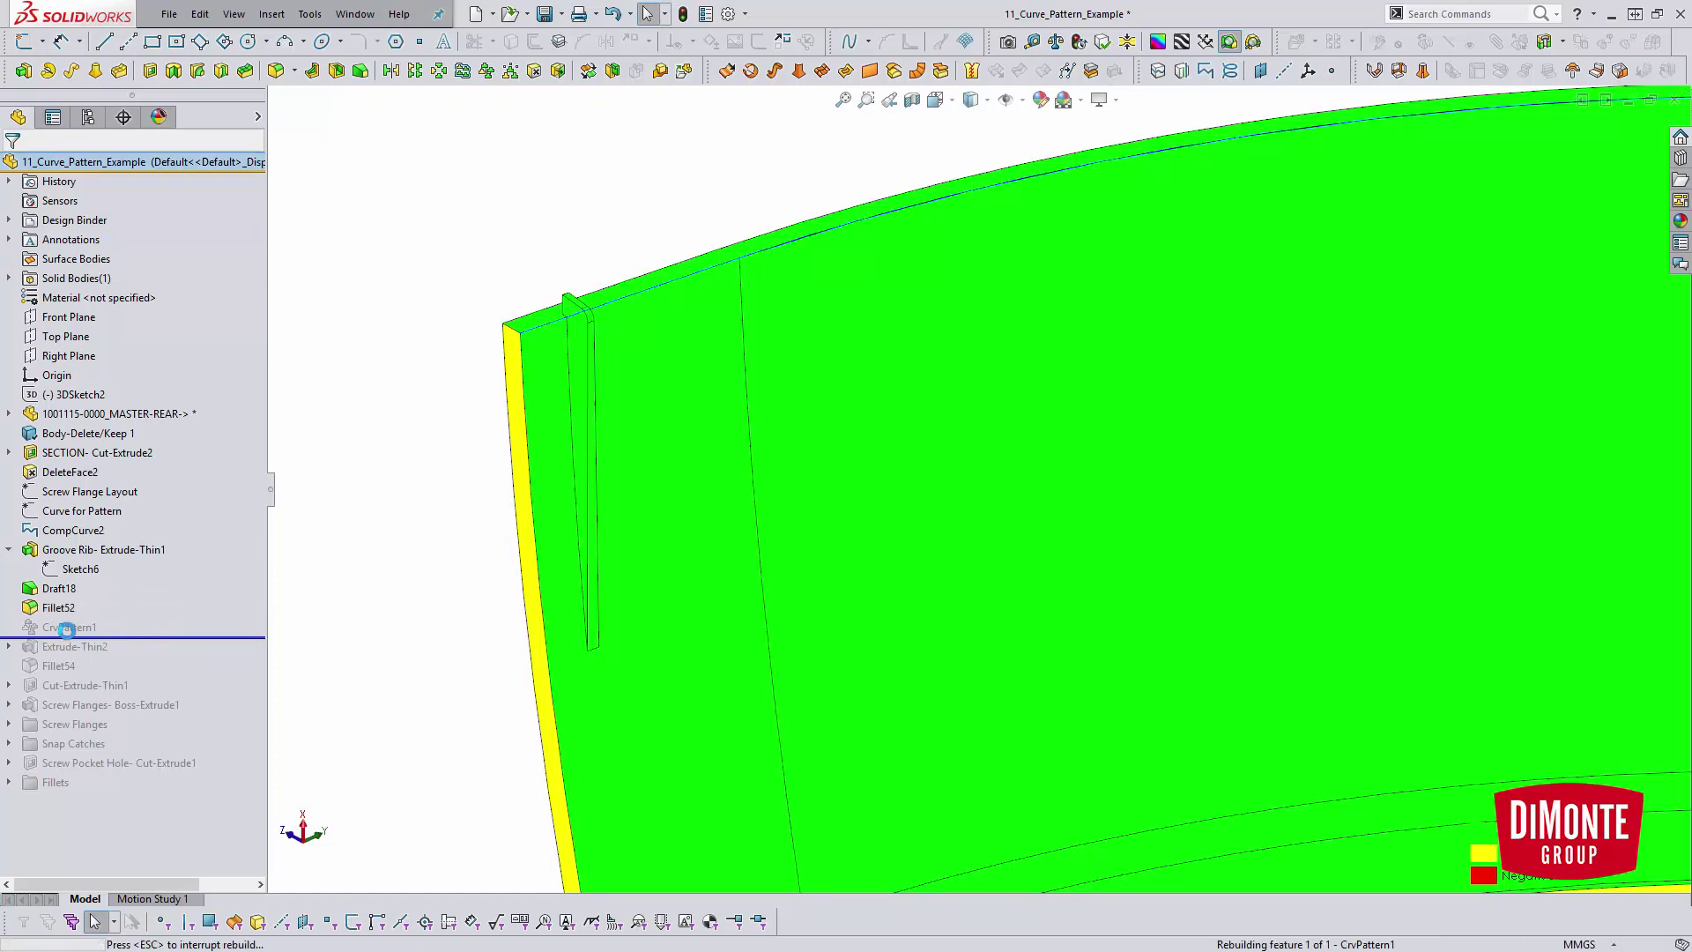
Edit CrvPattern1 to include Draft18 in its Features and Faces, preview, and accept
click(70, 627)
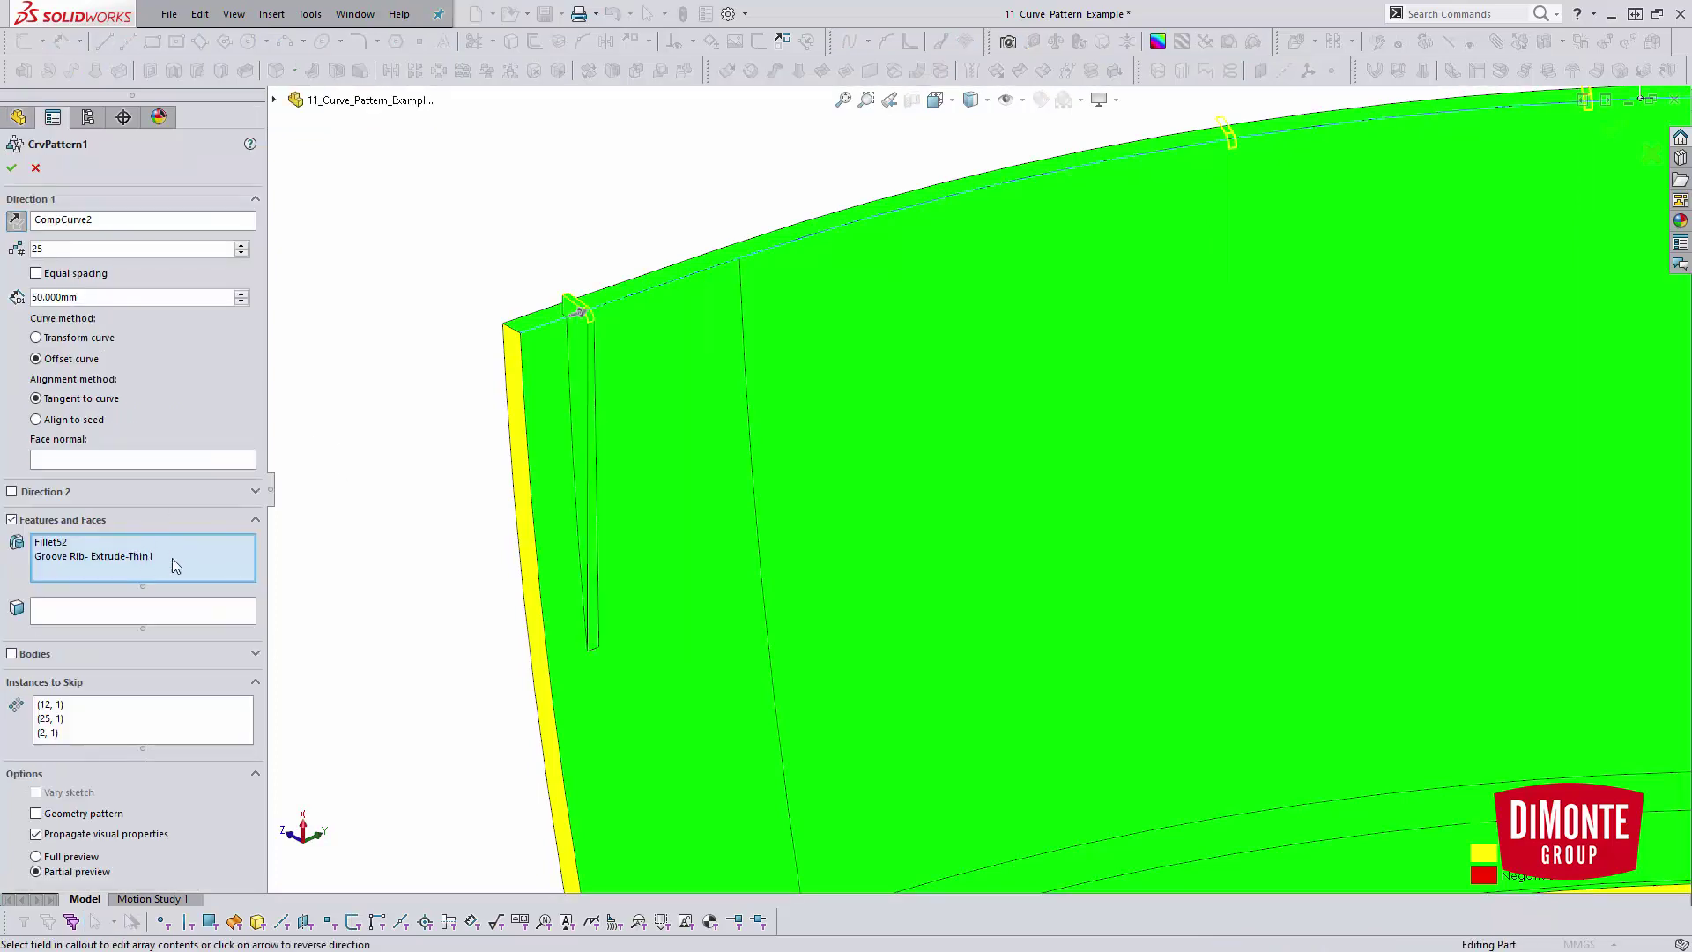
click(275, 101)
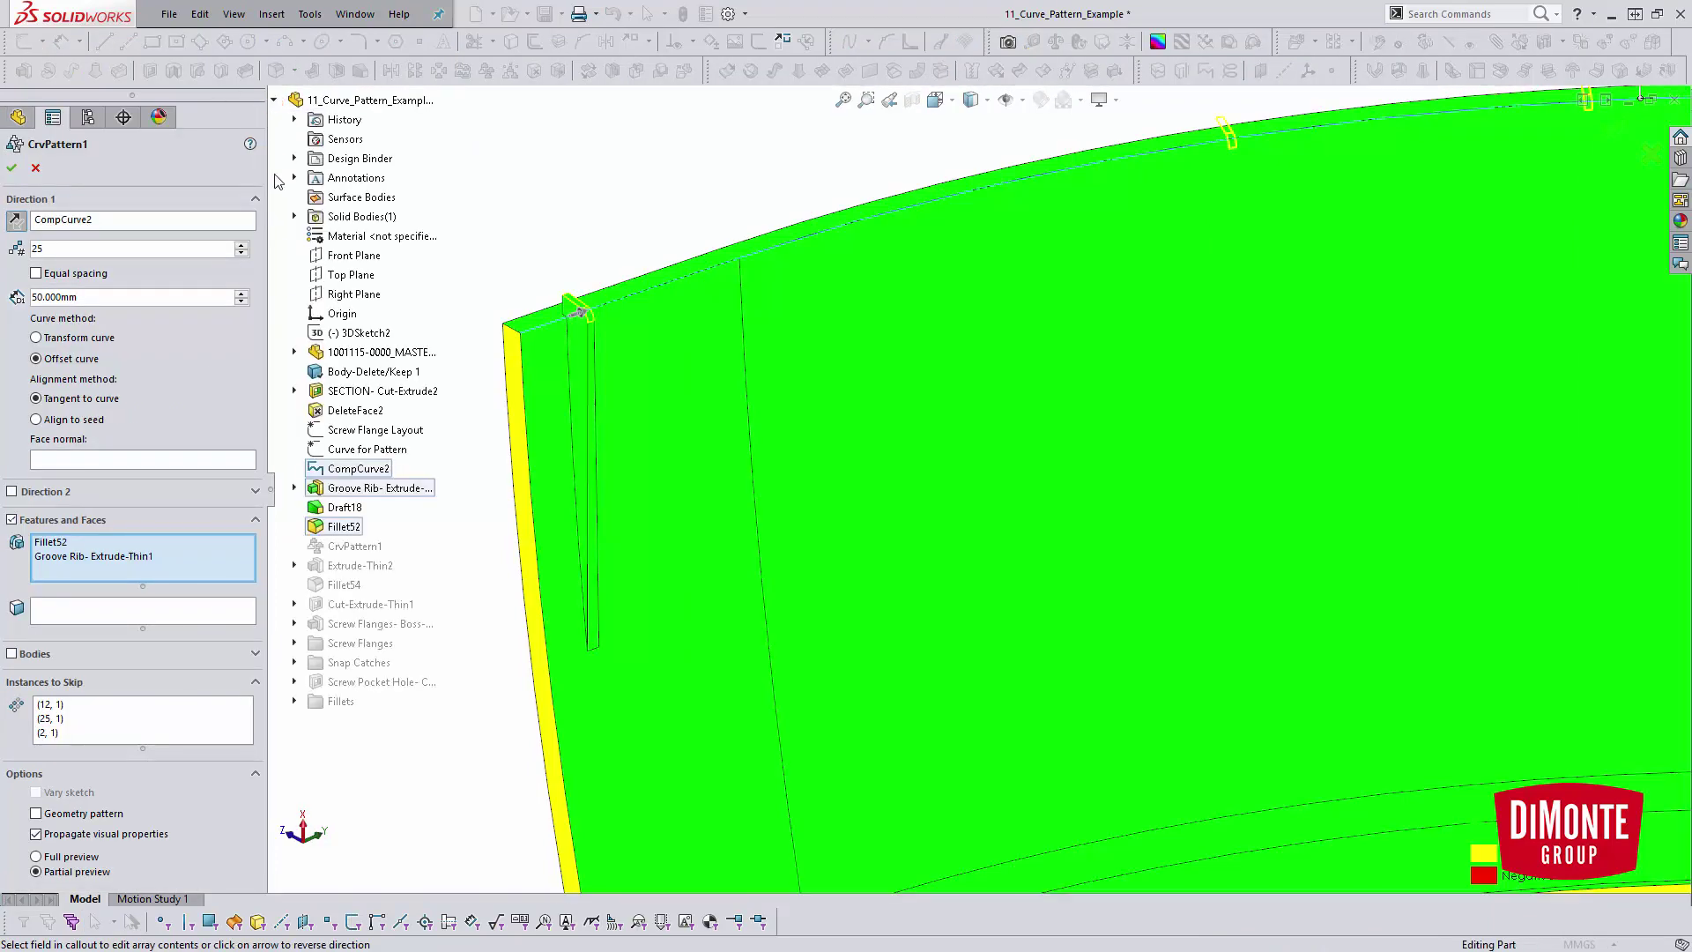
click(379, 509)
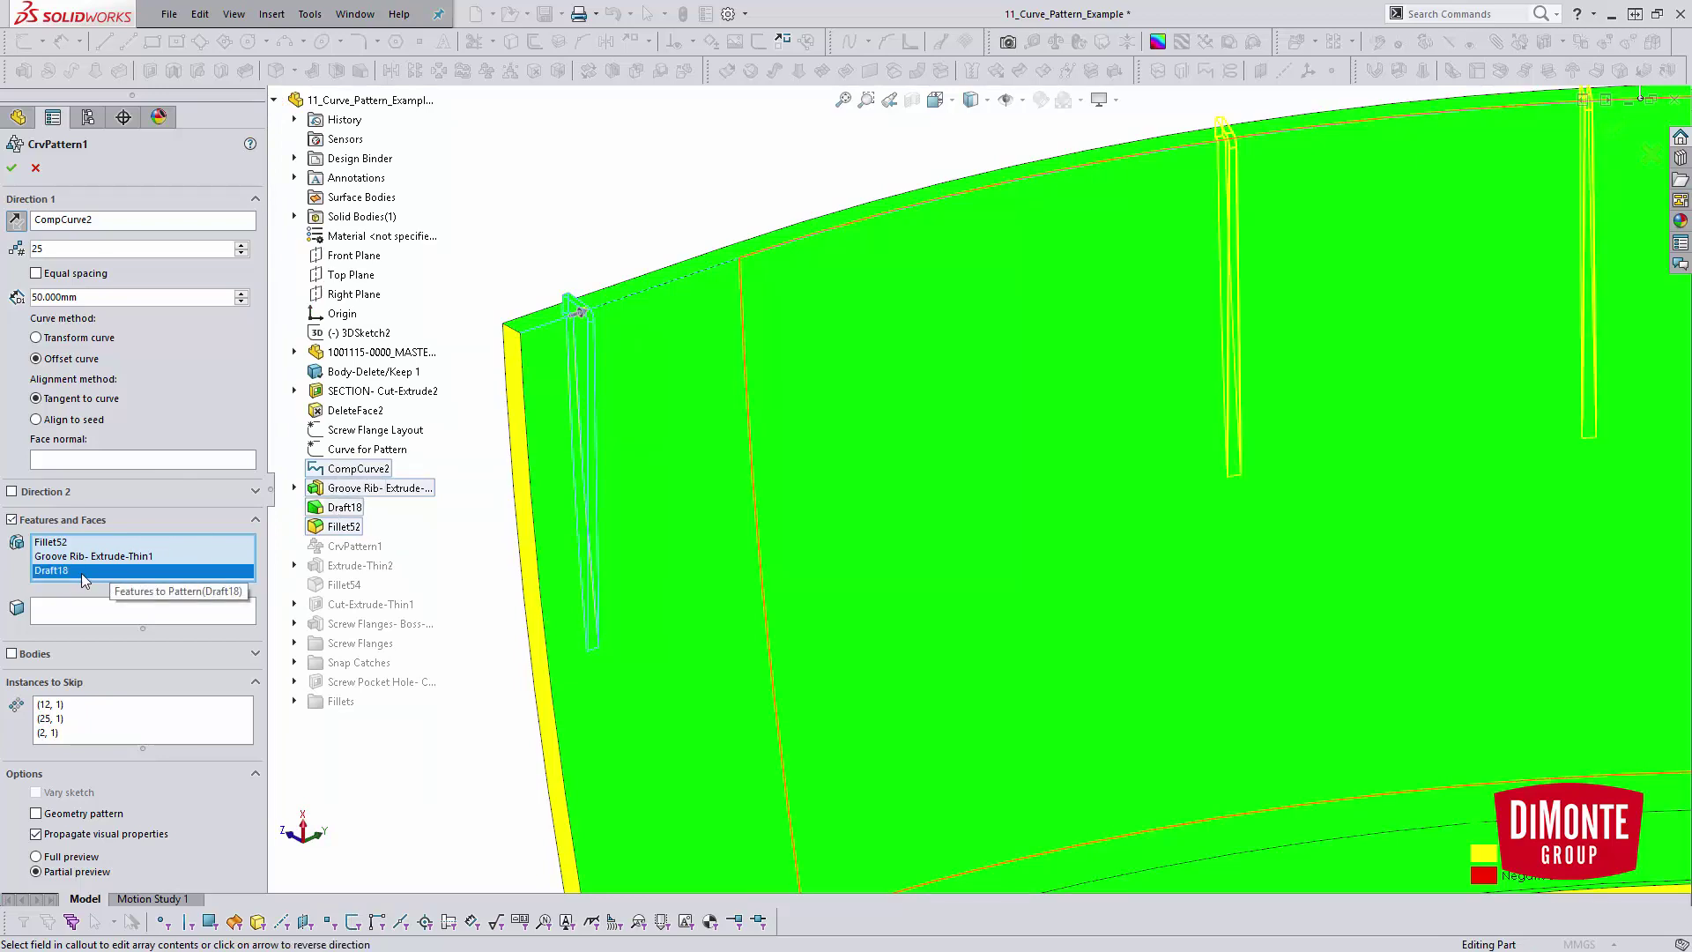
middle_drag(870, 496, 1145, 300)
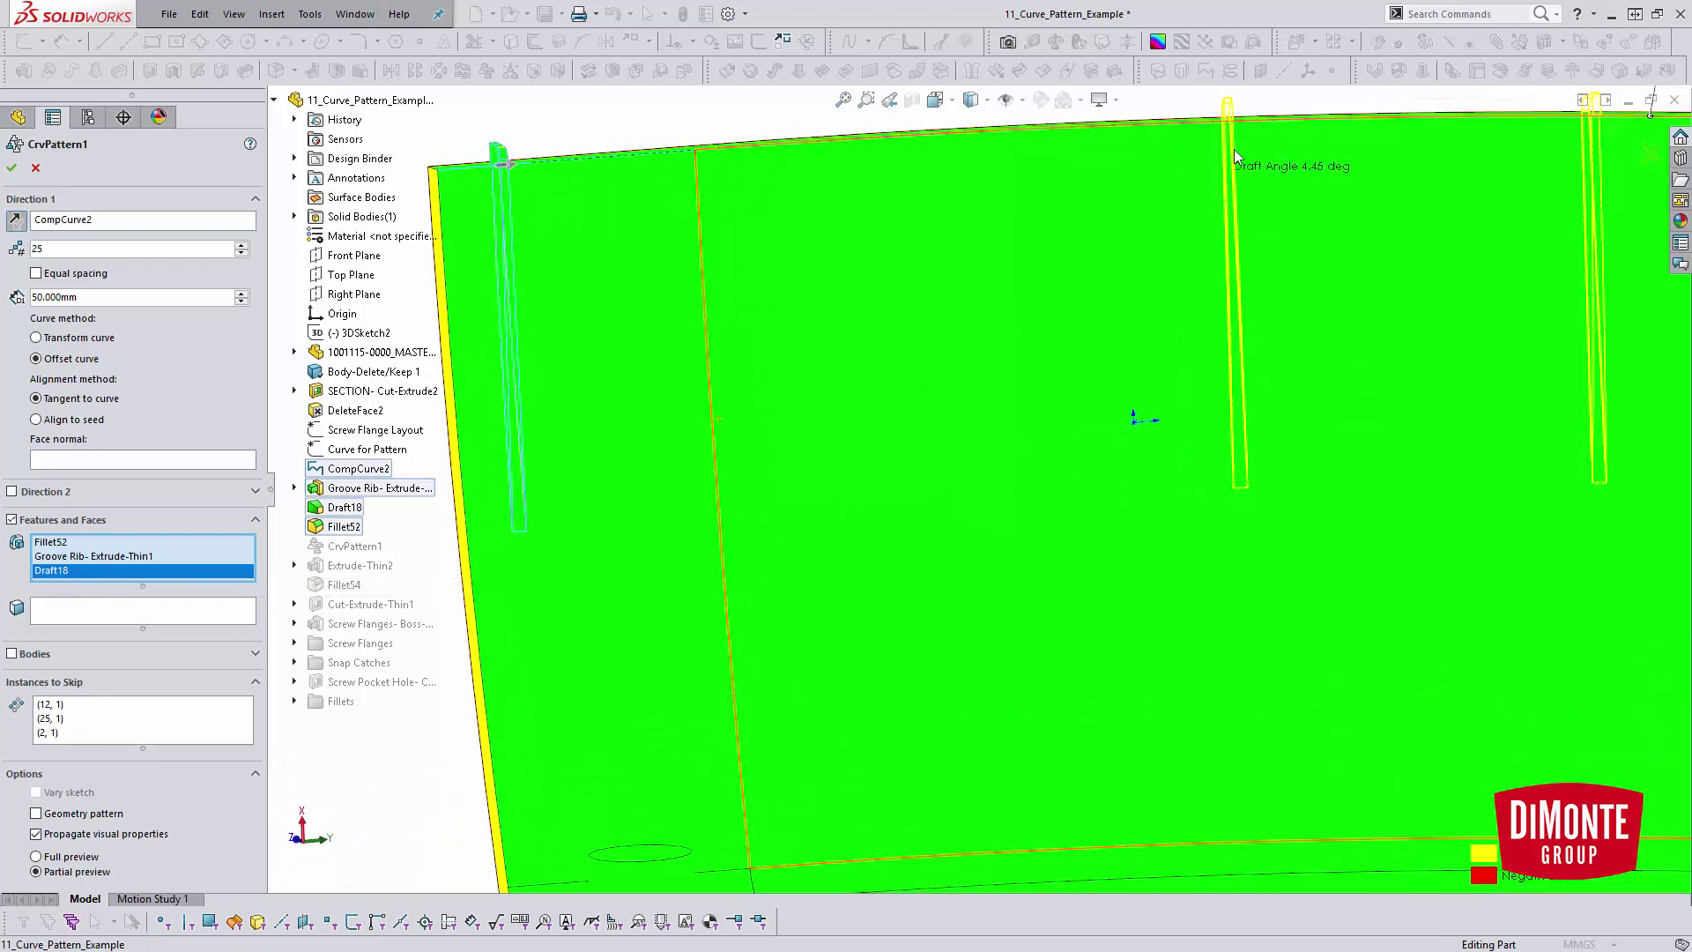
scroll(1331, 540, up, 3)
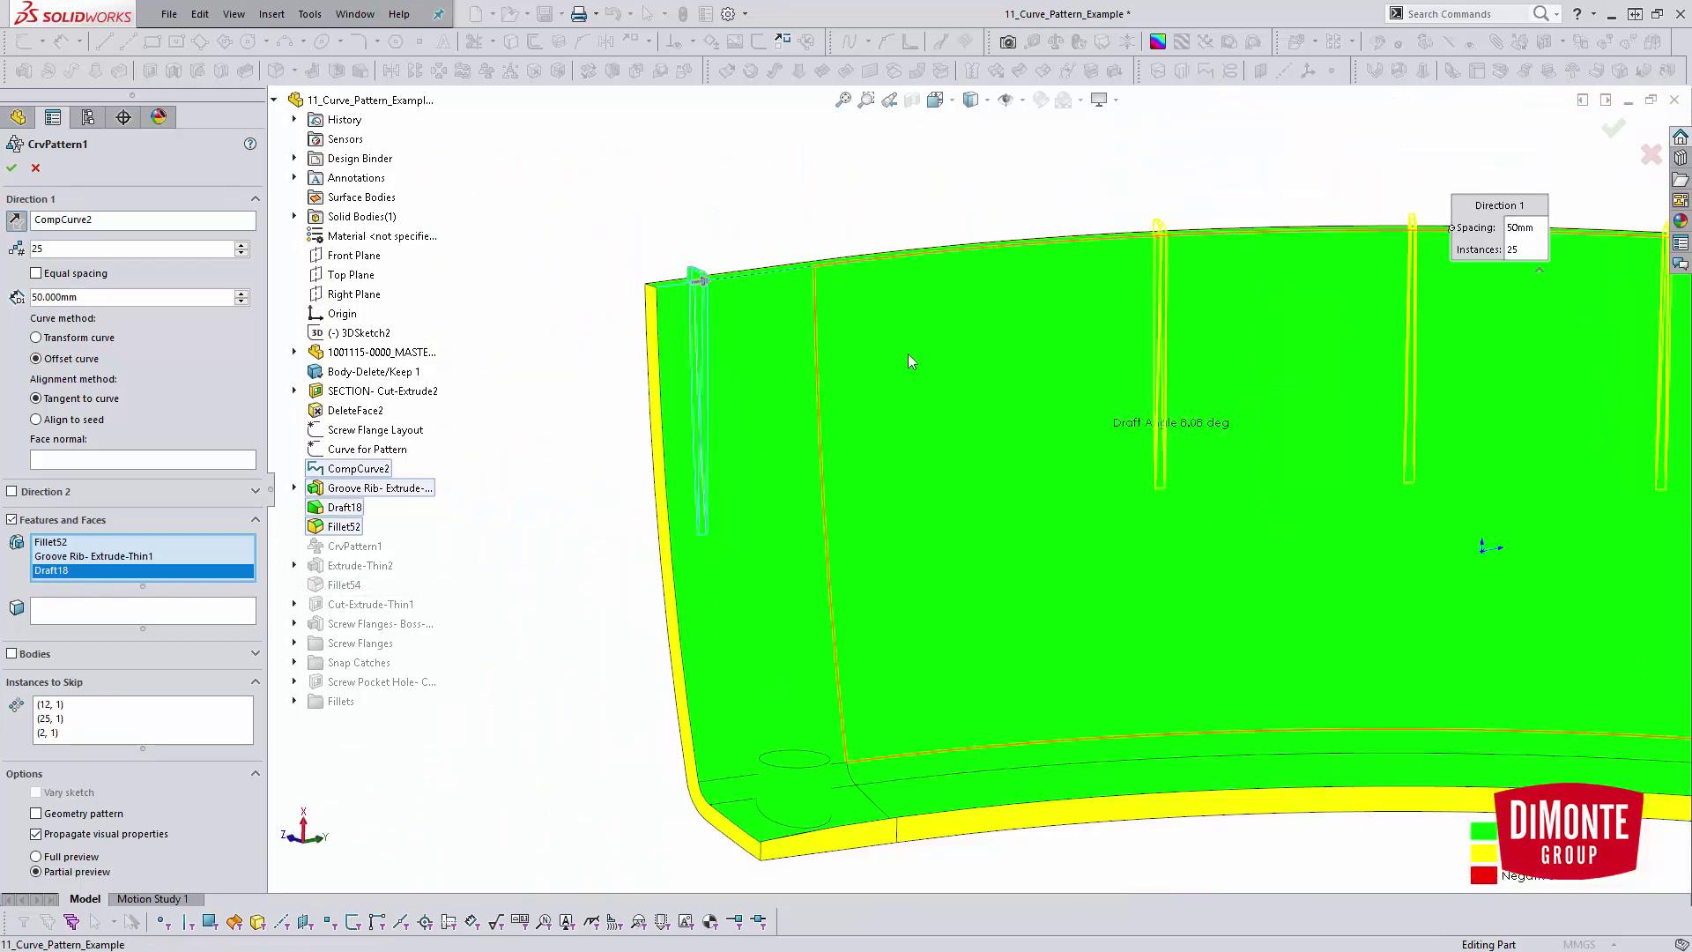
click(12, 167)
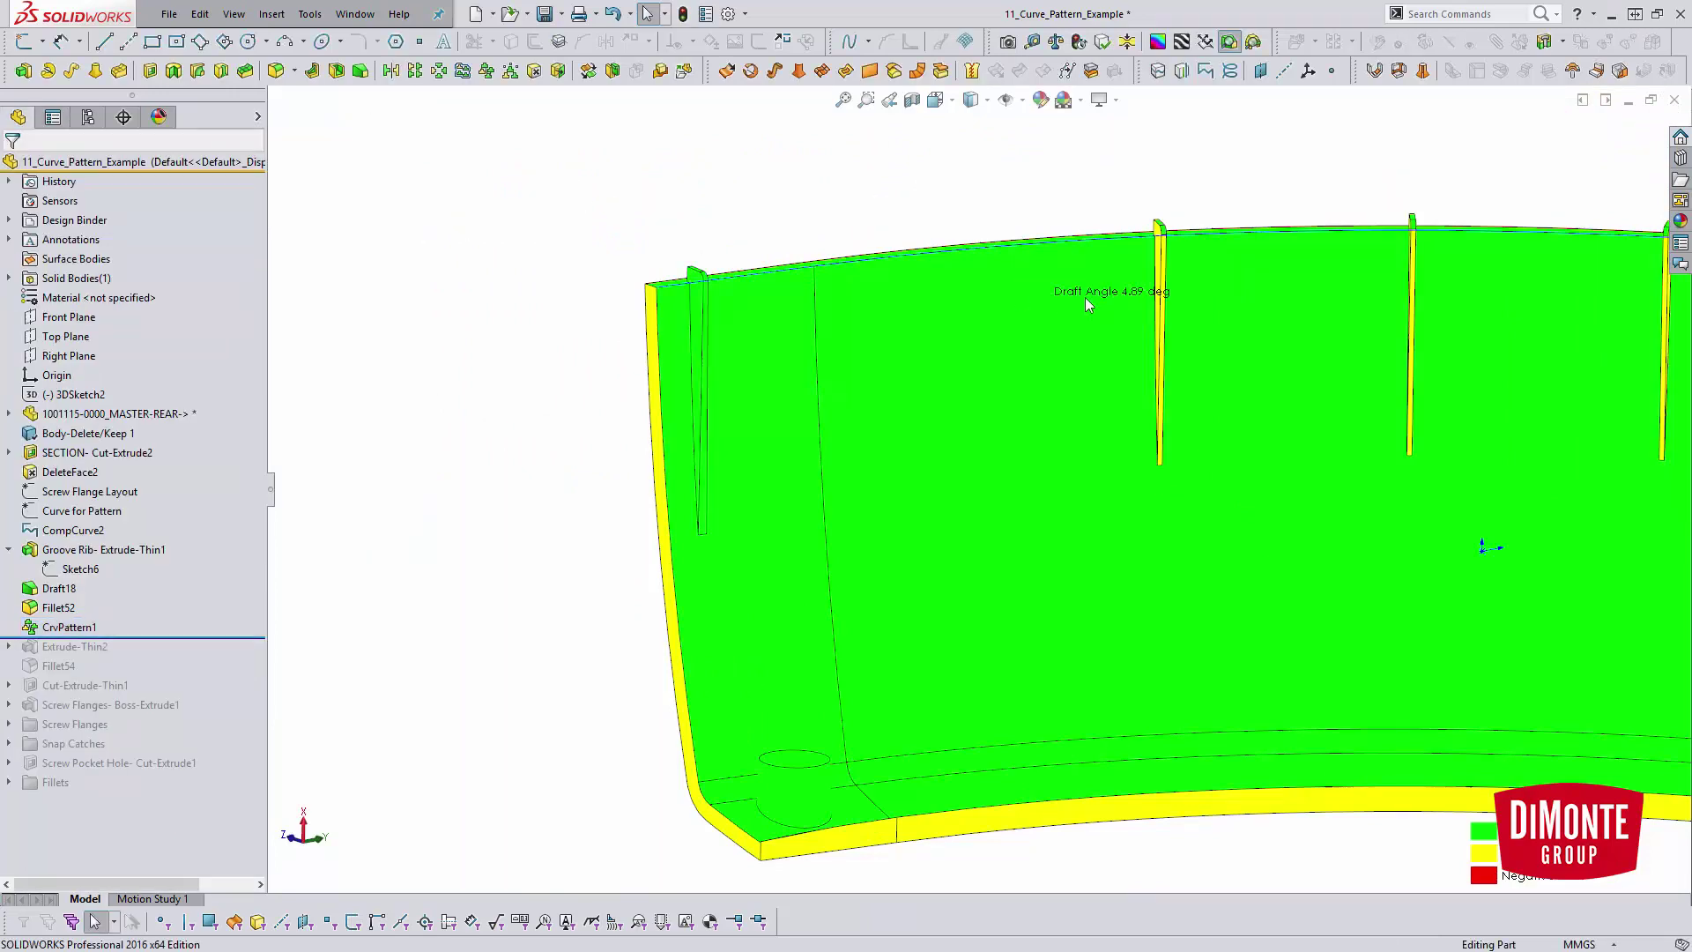
middle_drag(616, 208, 1214, 287)
scroll(1215, 288, down, 3)
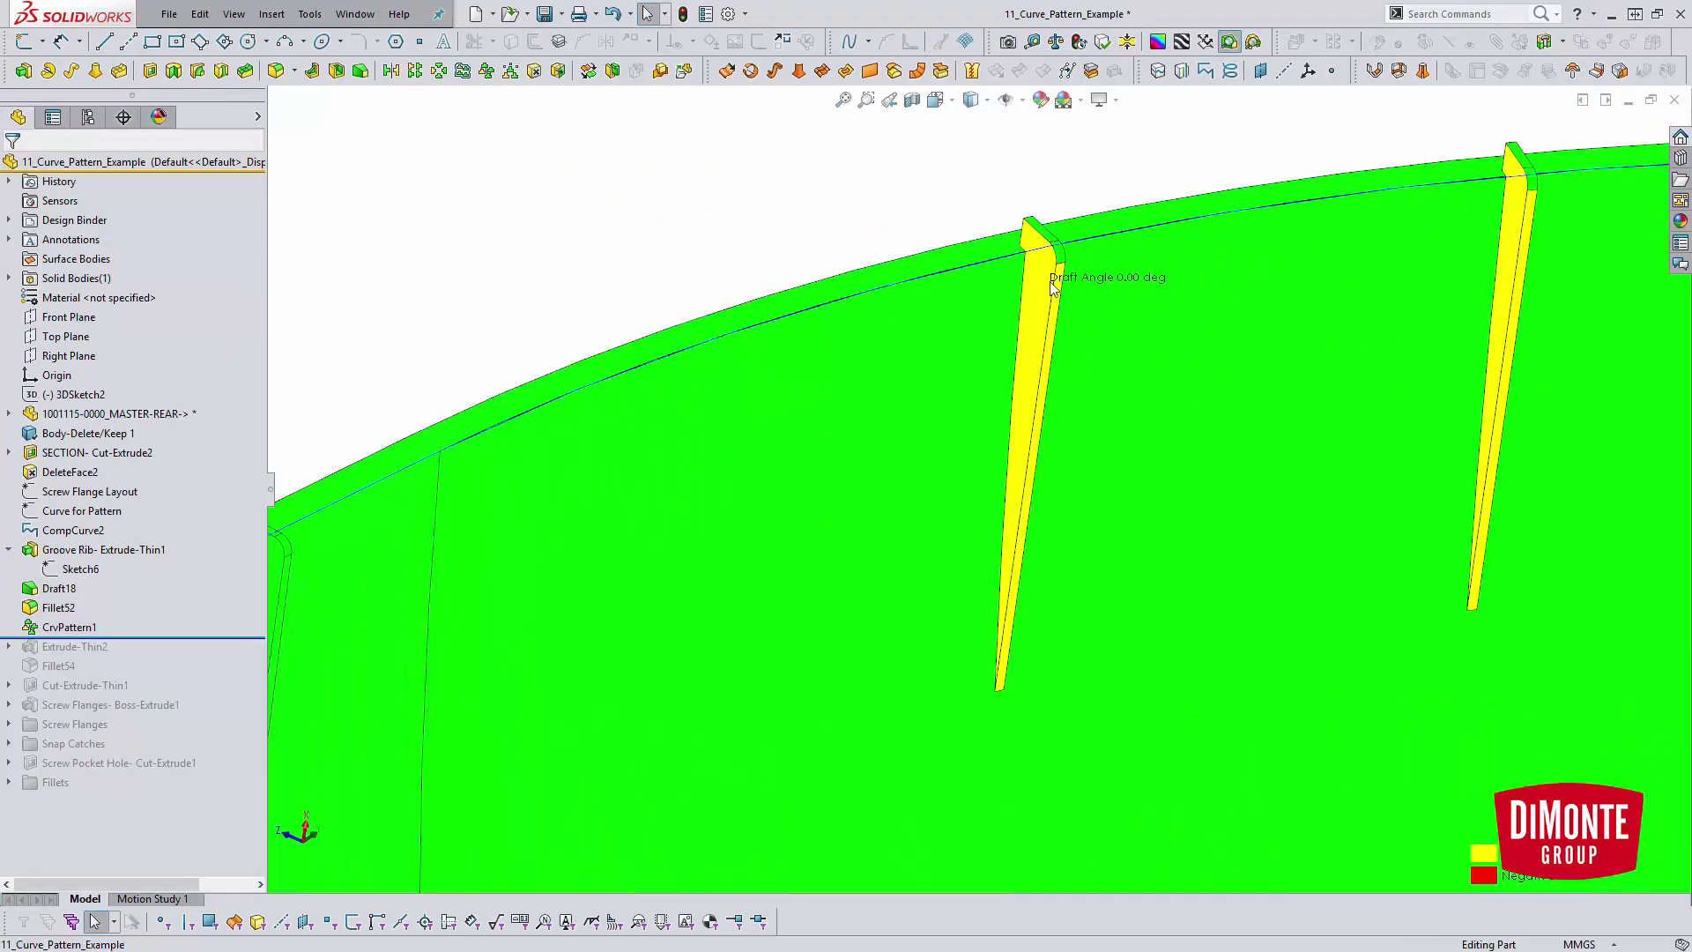
scroll(1053, 296, up, 3)
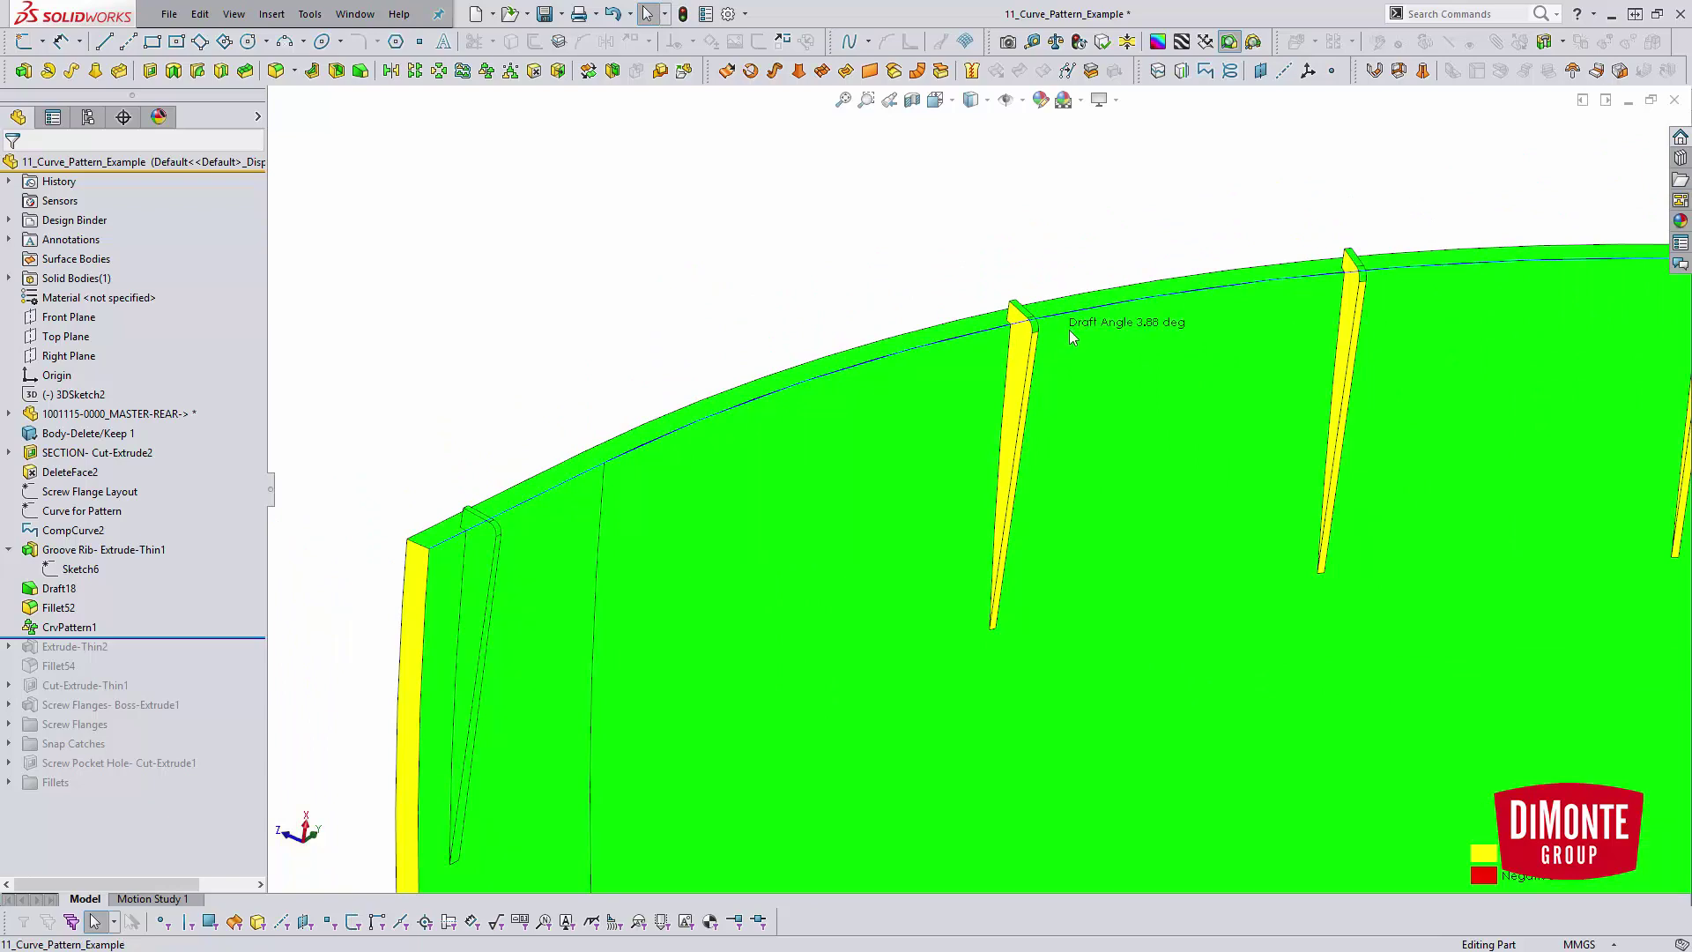
scroll(1075, 351, up, 2)
ctrl+middle_drag(1104, 441, 971, 347)
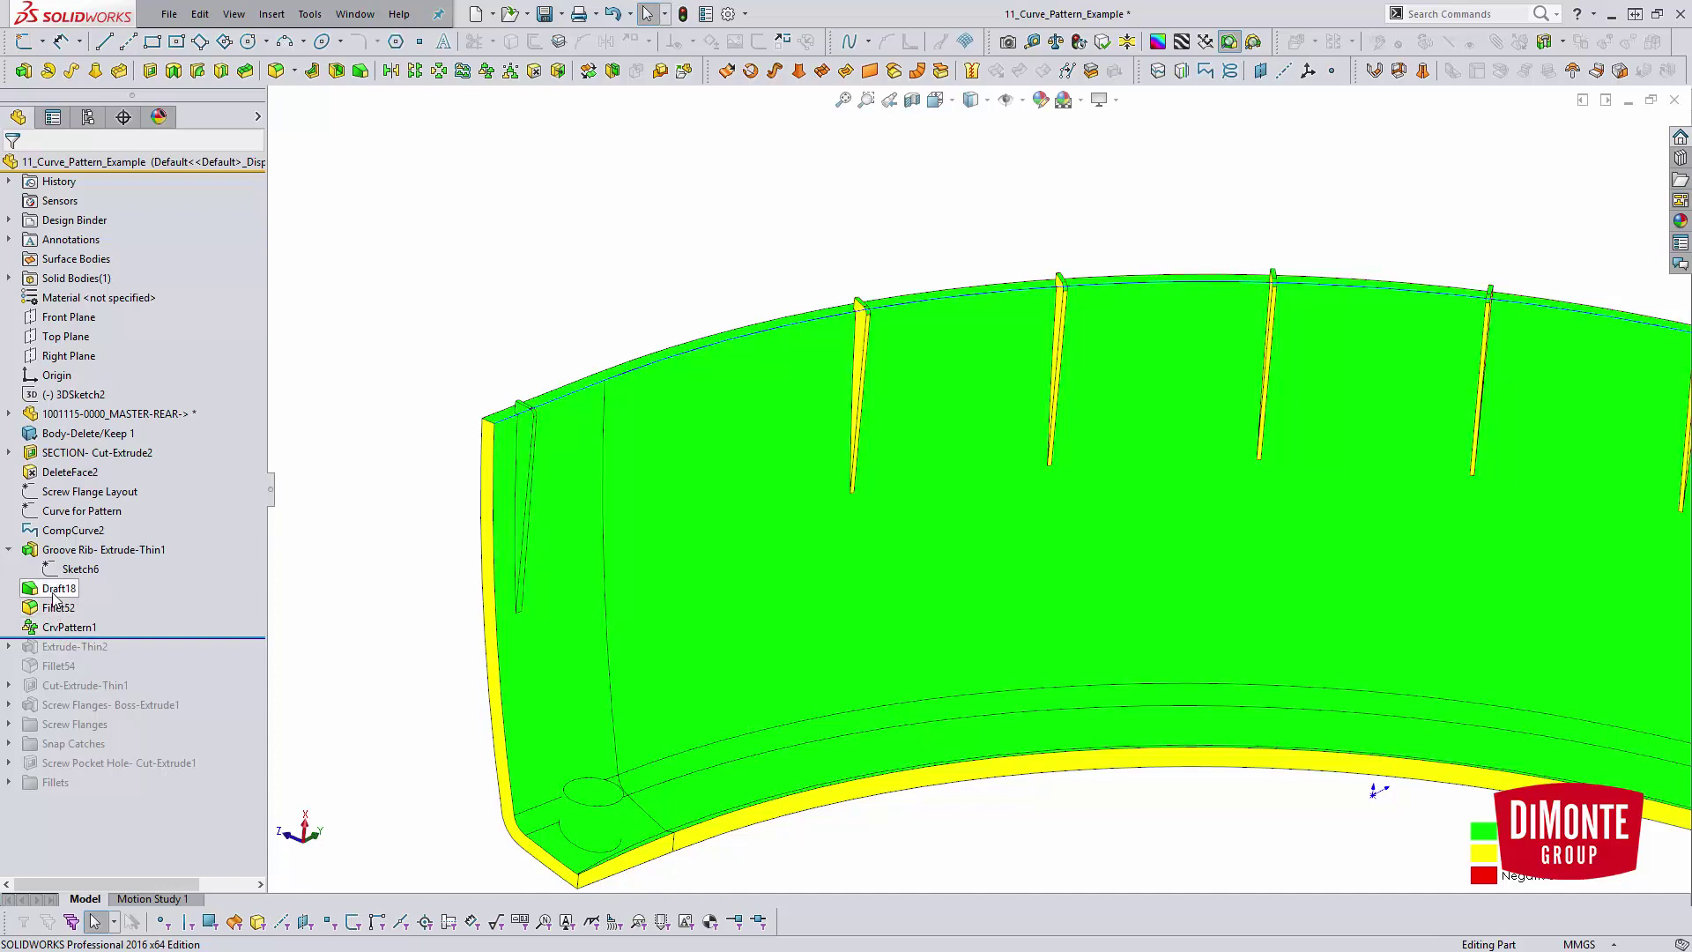
mouse_move(52, 594)
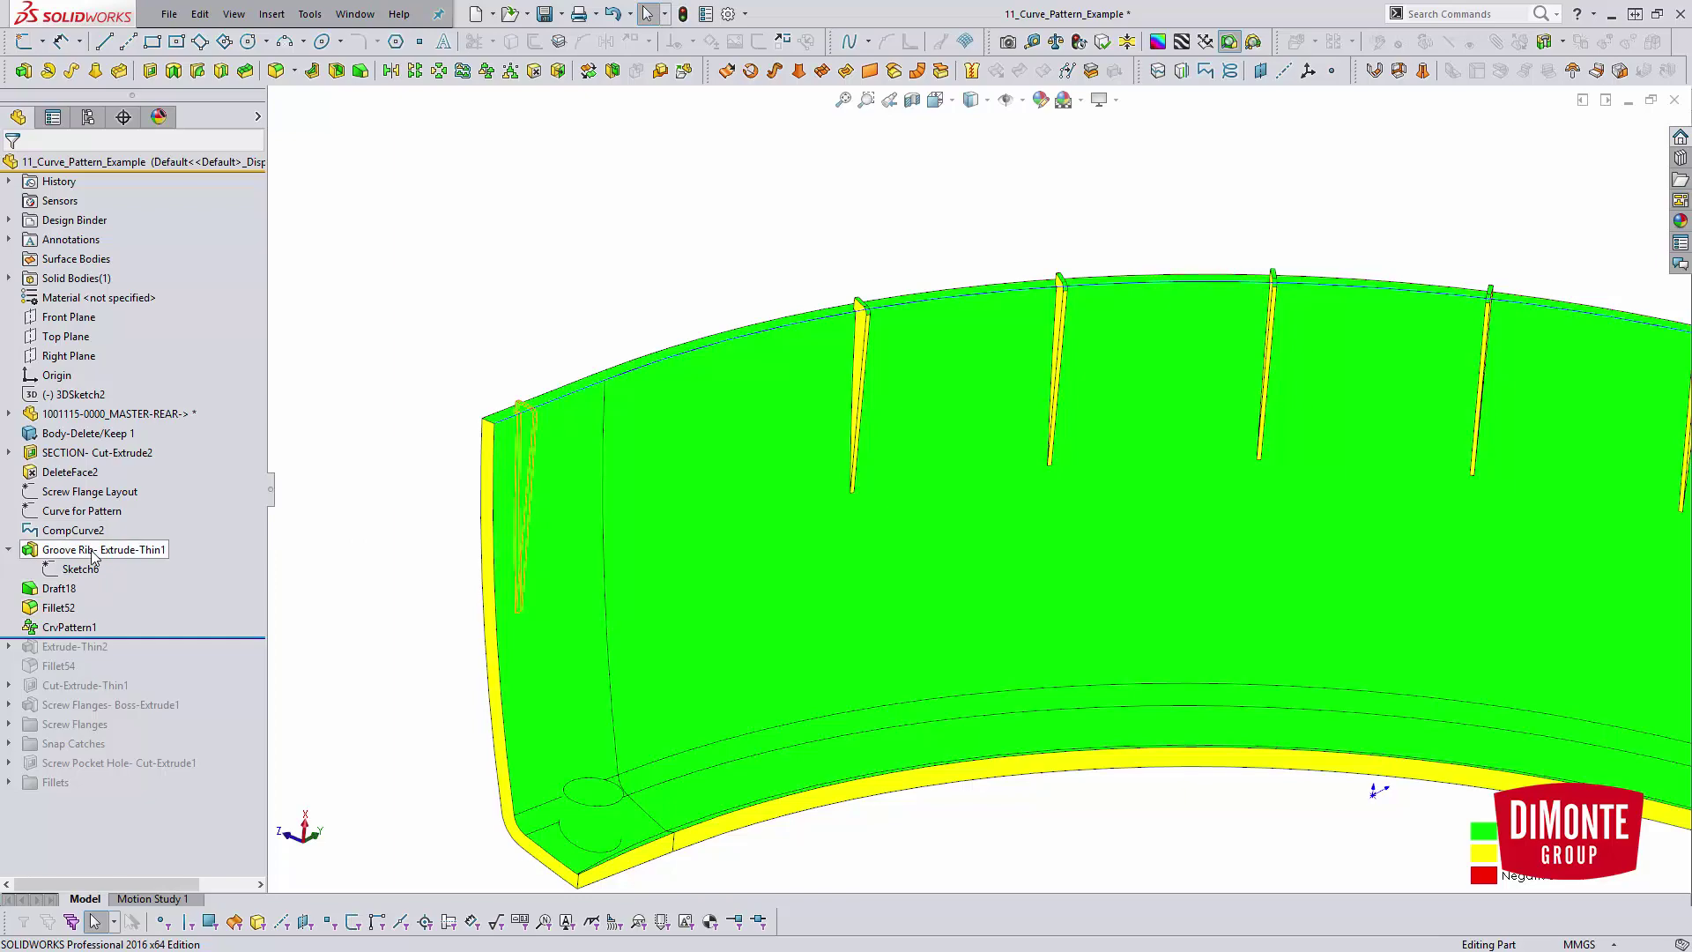
mouse_move(93, 556)
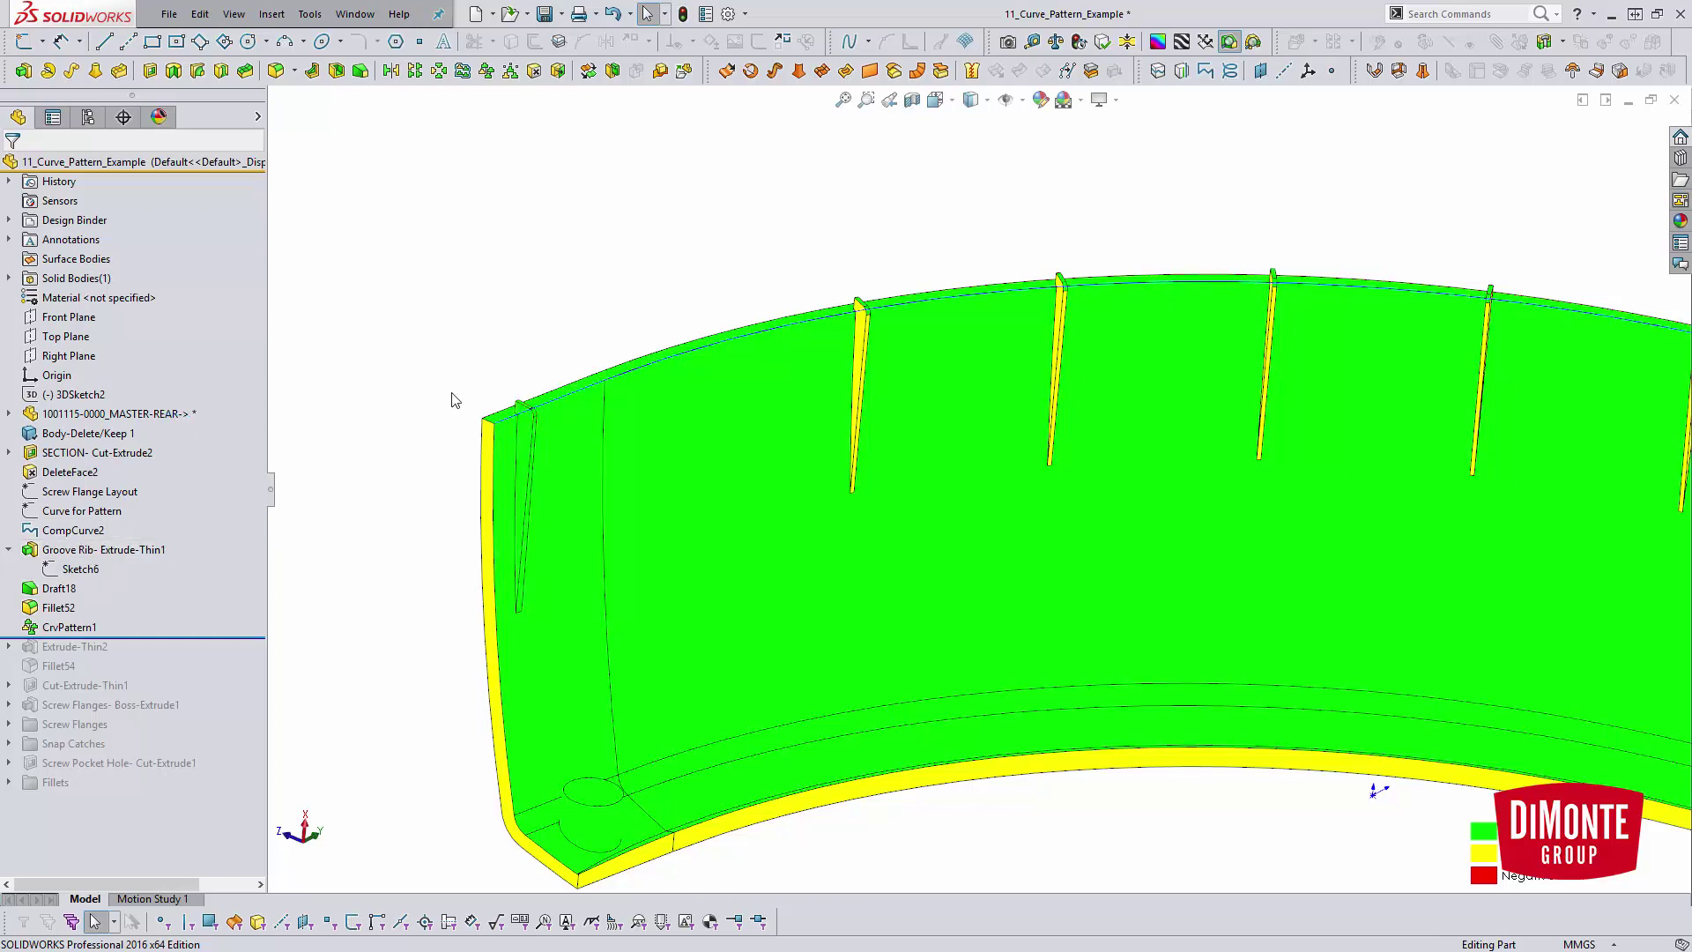